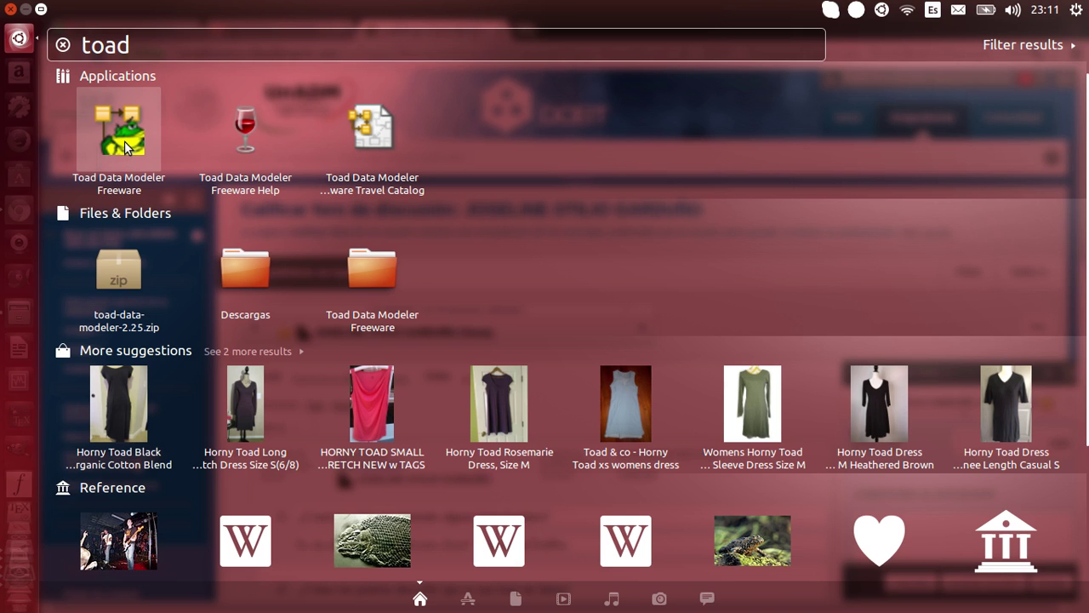
- Launch Toad Data Modeler Freeware and create a new model for the mySQL 5 target database in a maximized window
{"action": "left_click", "coordinate": [125, 148]}
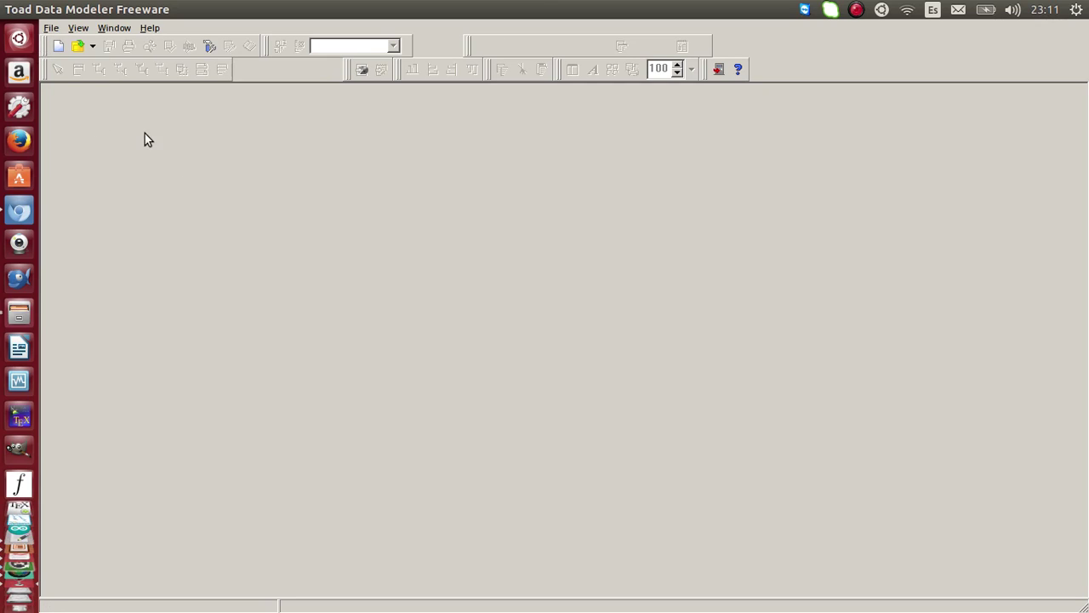
{"action": "left_click", "coordinate": [51, 28]}
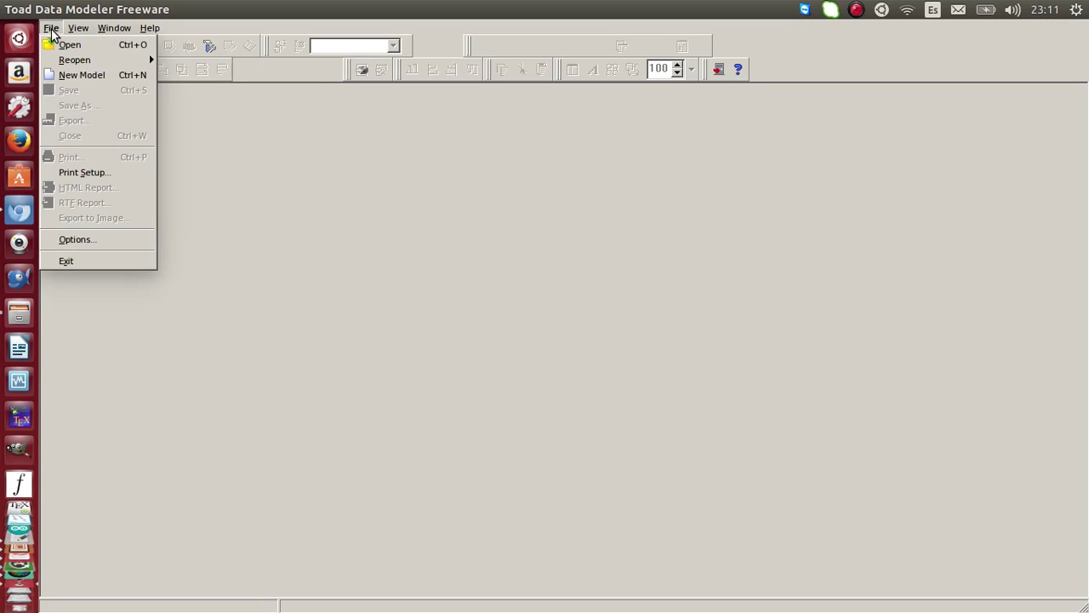
{"action": "left_click", "coordinate": [79, 75]}
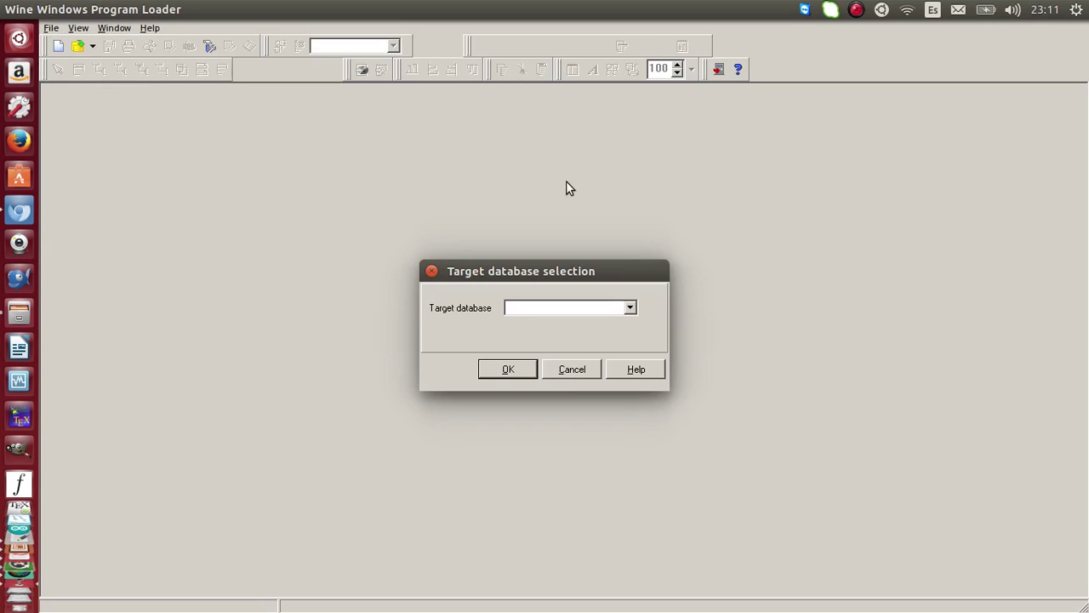
{"action": "left_click", "coordinate": [630, 308]}
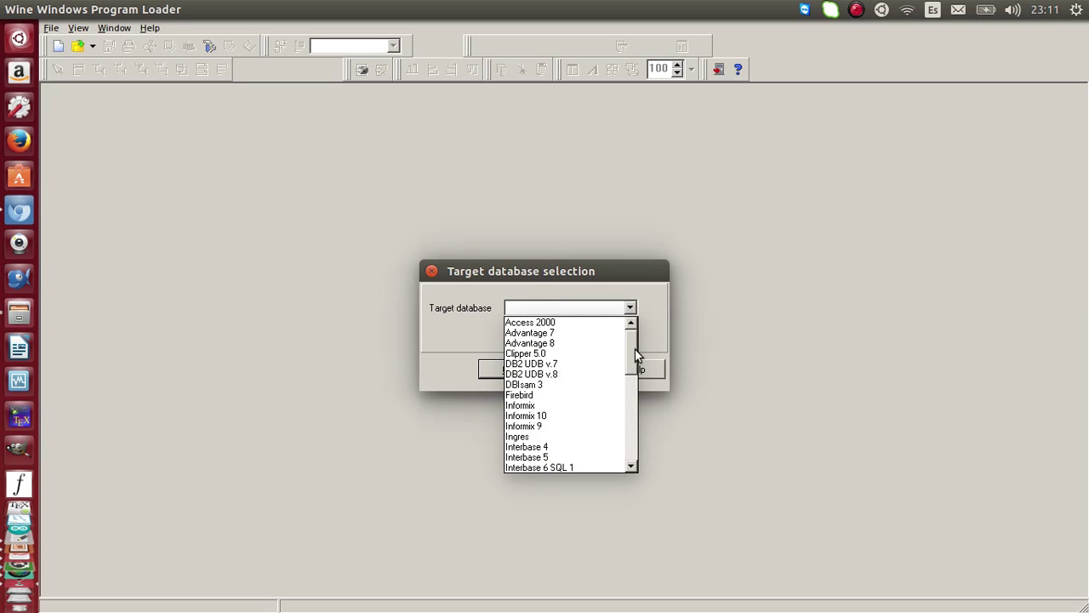
{"action": "left_click_drag", "start_coordinate": [634, 353], "coordinate": [632, 427]}
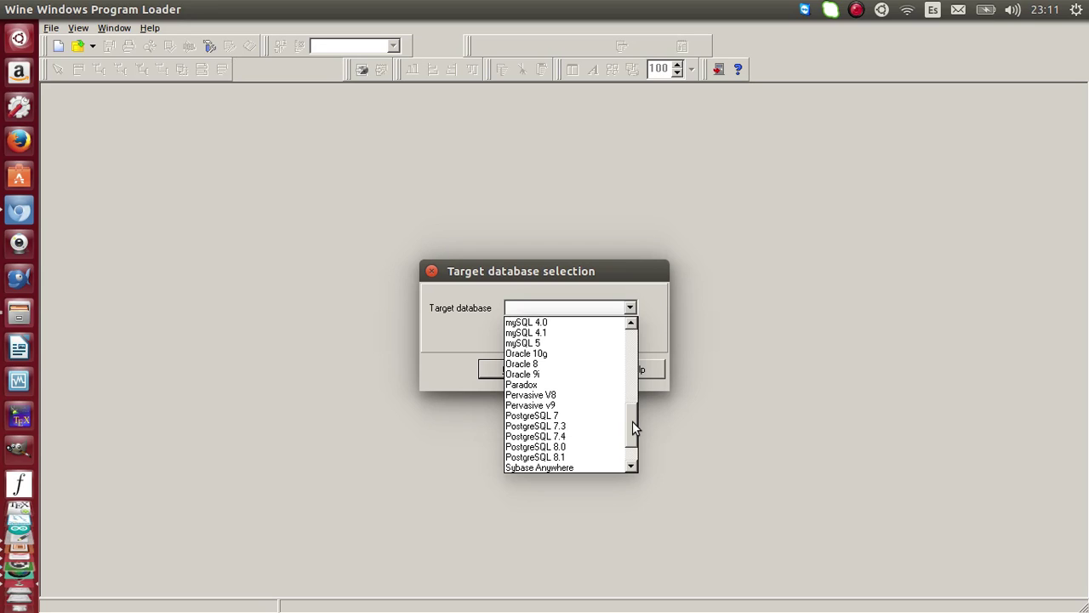
{"action": "left_click", "coordinate": [570, 343]}
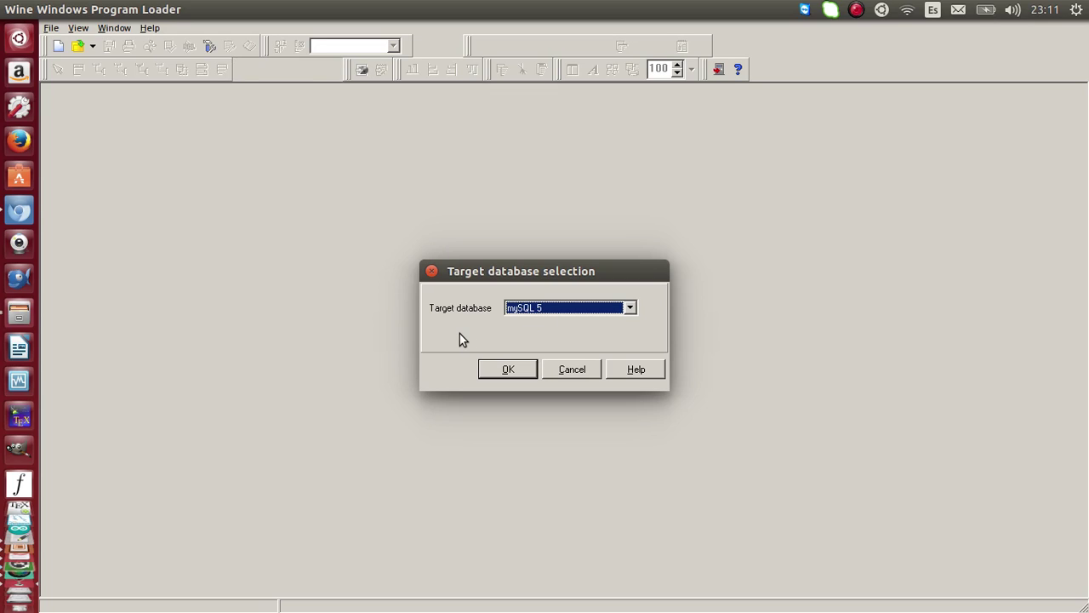
{"action": "left_click", "coordinate": [508, 371]}
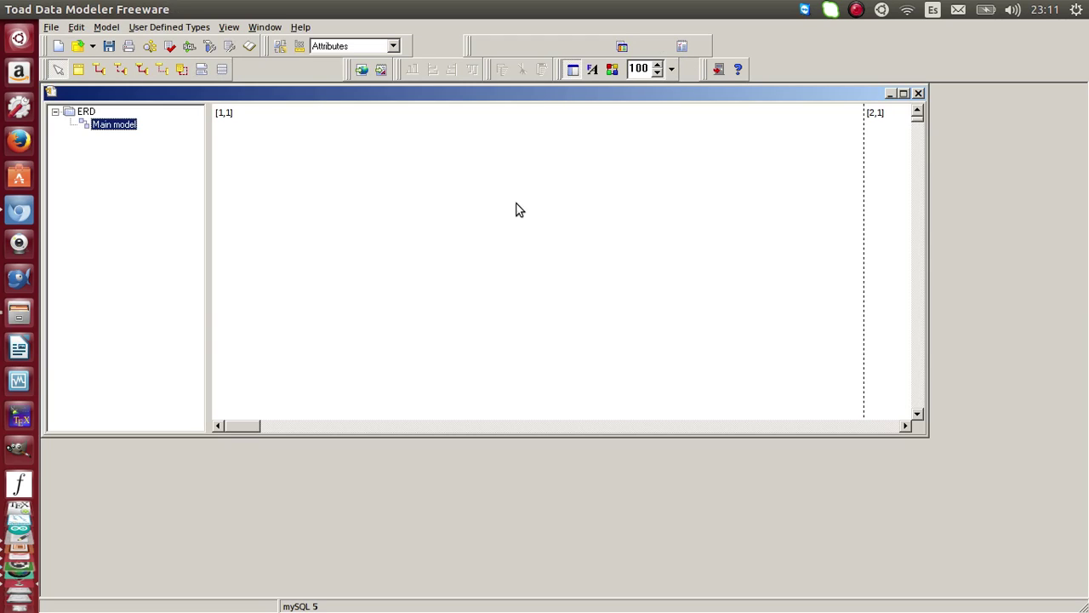
{"action": "double_click", "coordinate": [538, 94]}
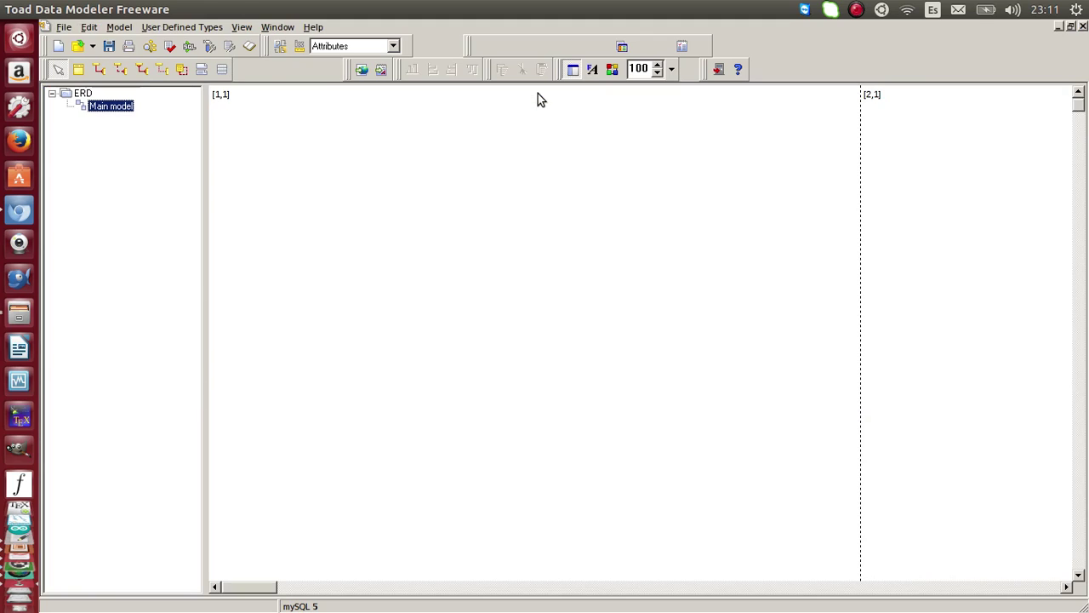
{"action": "right_click", "coordinate": [468, 319]}
{"action": "left_click", "coordinate": [471, 322]}
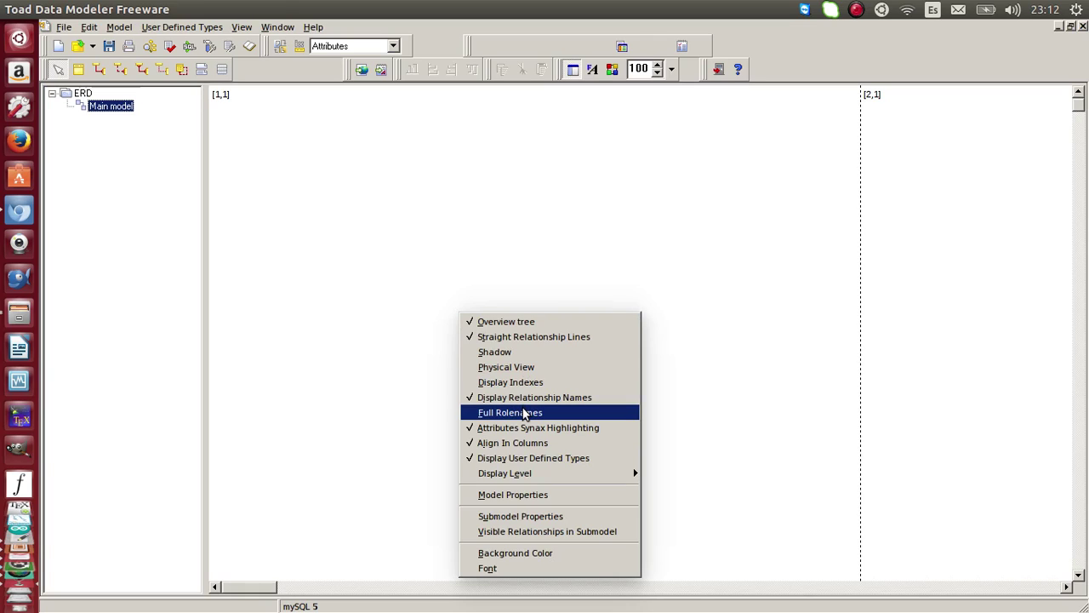
{"action": "left_click", "coordinate": [598, 267]}
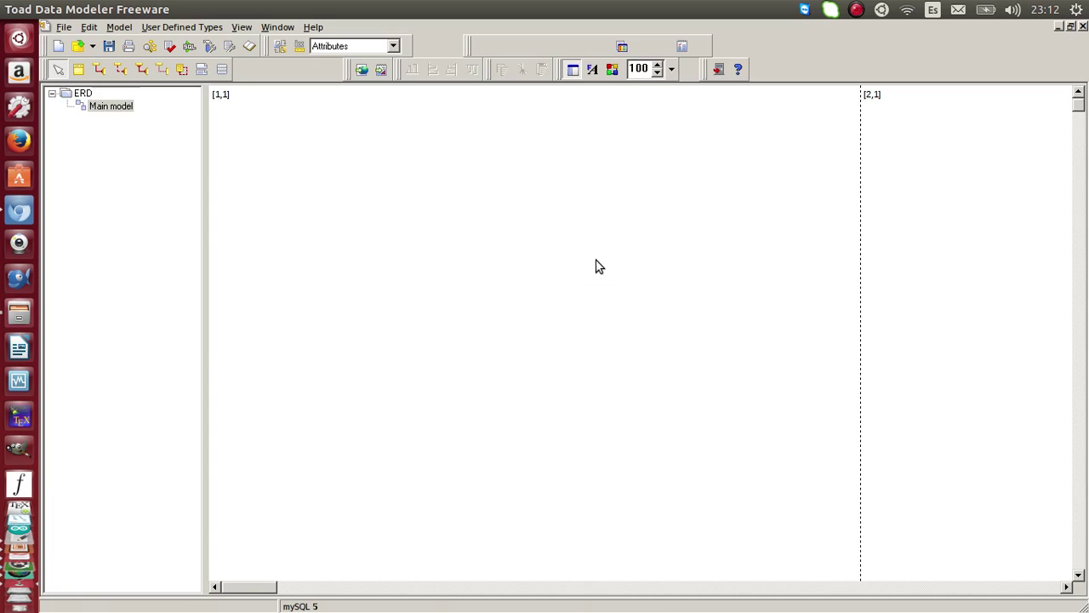
{"action": "right_click", "coordinate": [597, 266]}
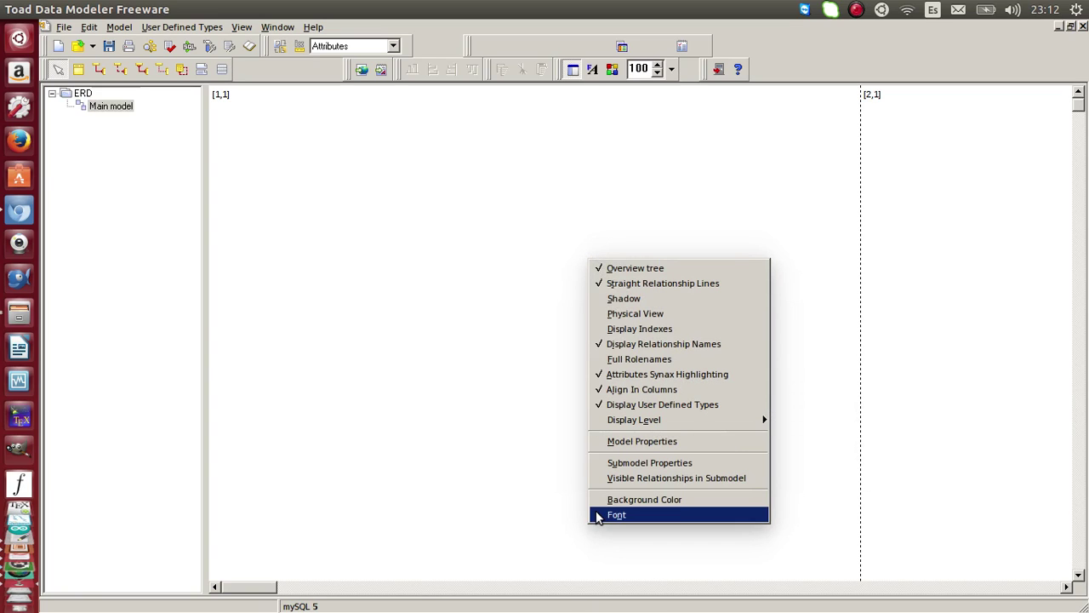
{"action": "left_click", "coordinate": [370, 382]}
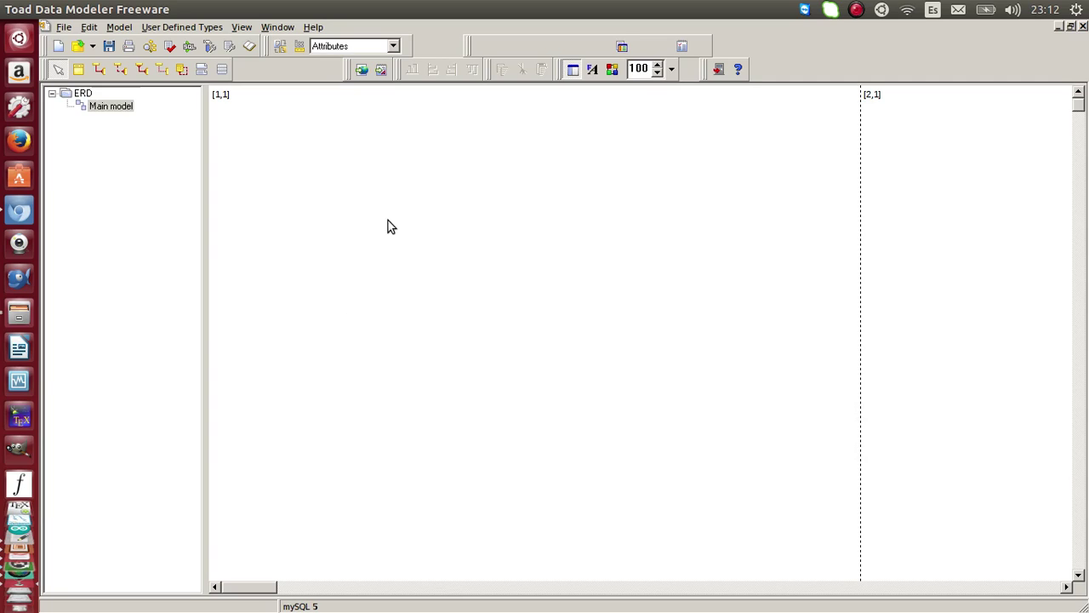
- Change the background color of the model canvas to light yellow
{"action": "right_click", "coordinate": [388, 221]}
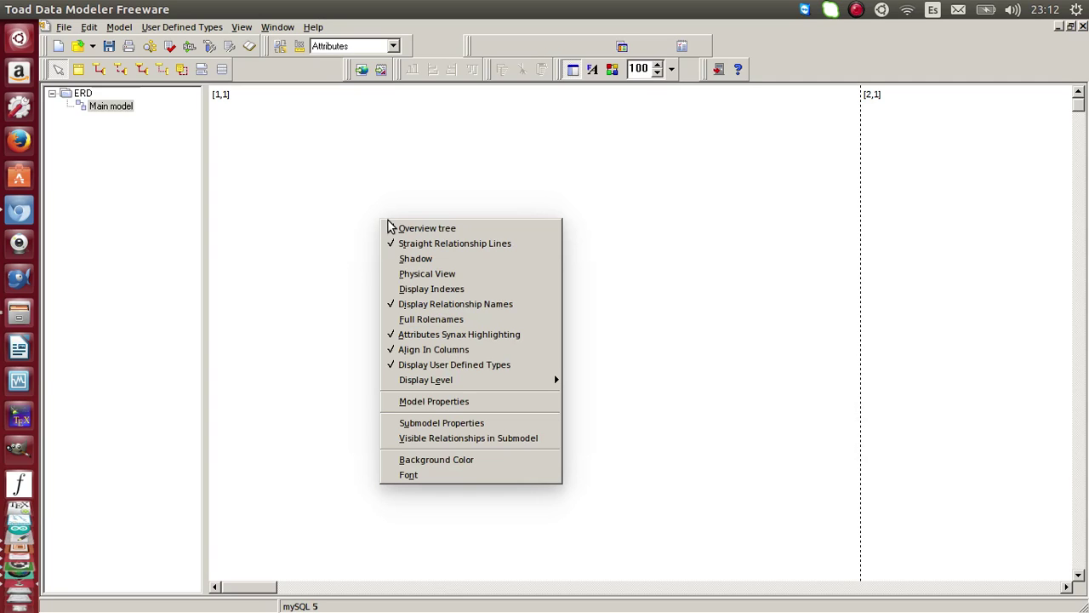
{"action": "left_click", "coordinate": [444, 460]}
{"action": "left_click", "coordinate": [487, 183]}
{"action": "left_click", "coordinate": [497, 382]}
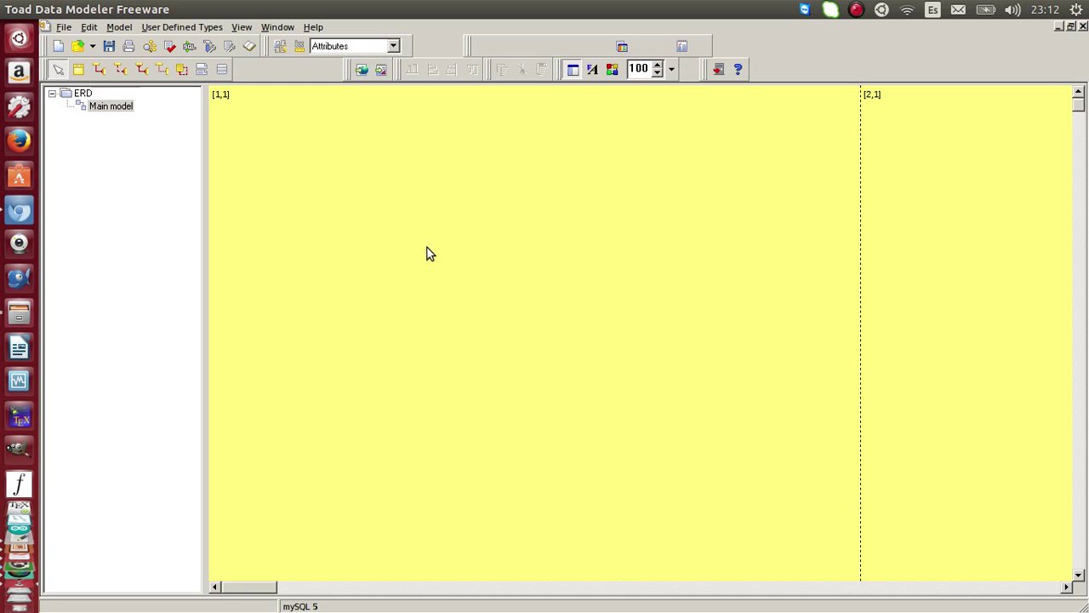
- Search the installed applications for "edit" and open the Text Editor with a blank document
{"action": "left_click", "coordinate": [18, 38]}
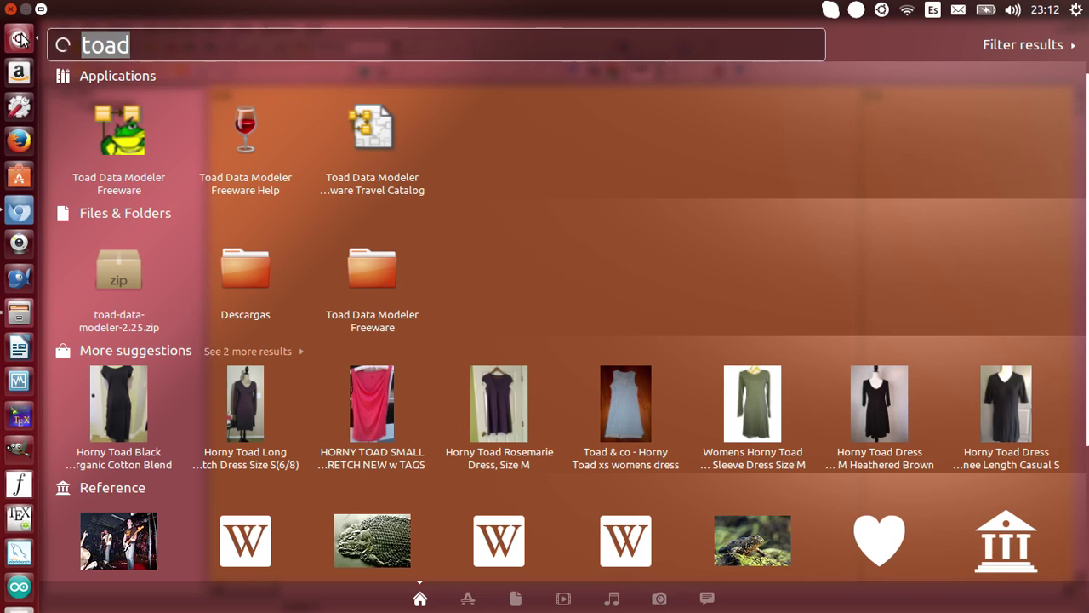
{"action": "type", "text": "edit"}
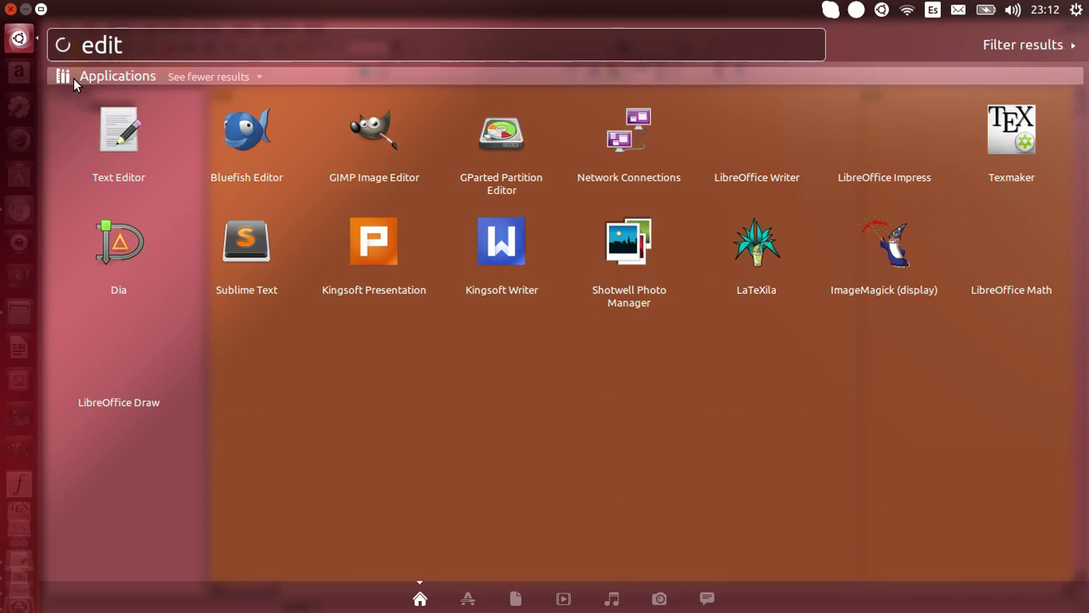
{"action": "left_click", "coordinate": [125, 129]}
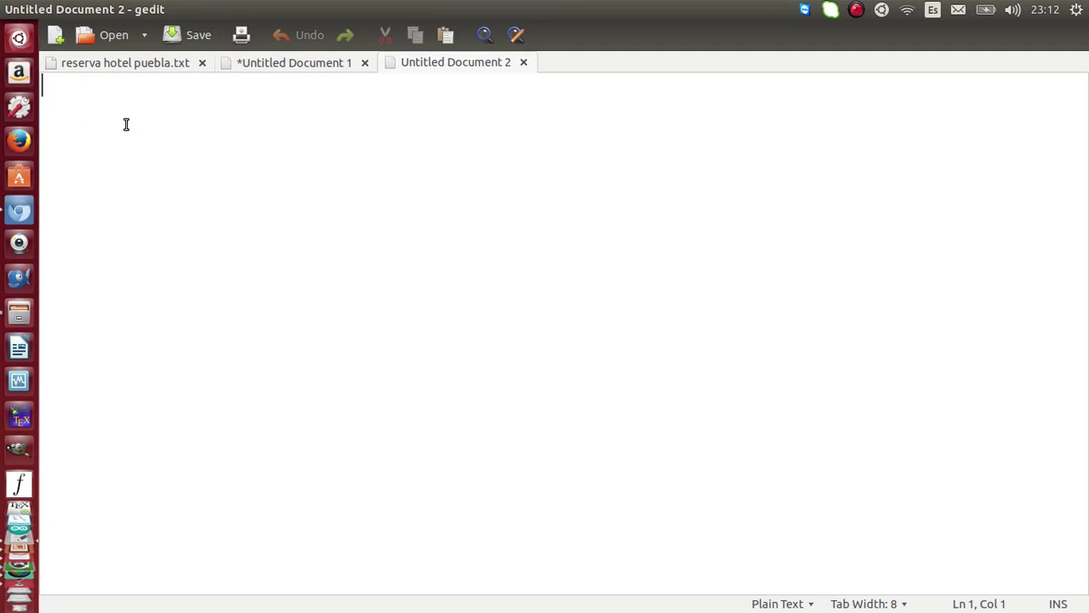
- Write on the second line "Se le solicita hacer un sistema que administre a los empleados de una empresa de los cuales se tiene el"
{"action": "key", "text": "Return"}
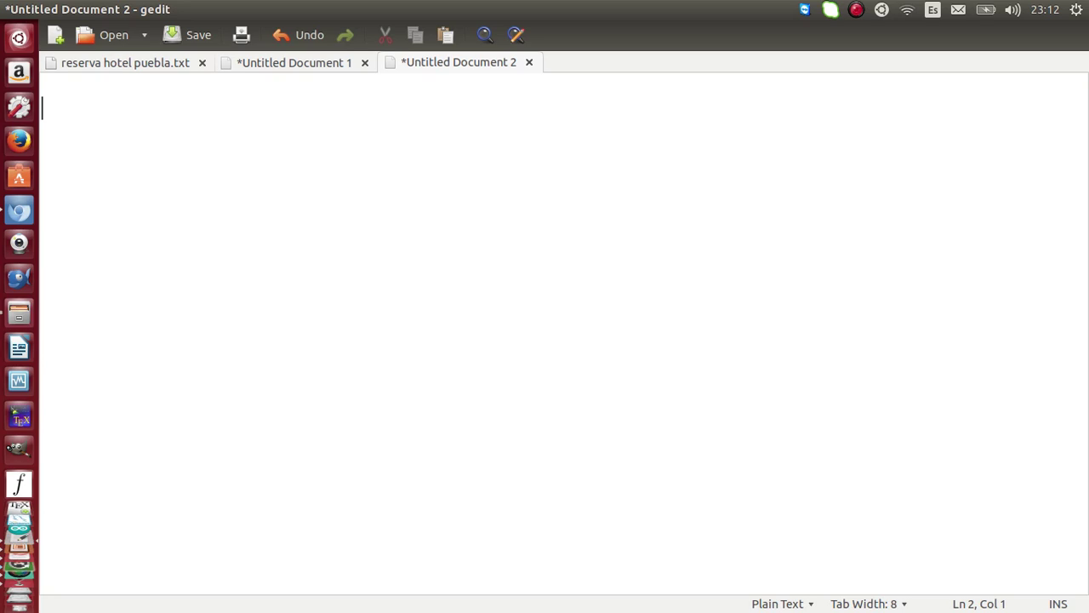
{"action": "type", "text": "Se le solicita hacer un sistema que administre a los empleados de una empresa así"}
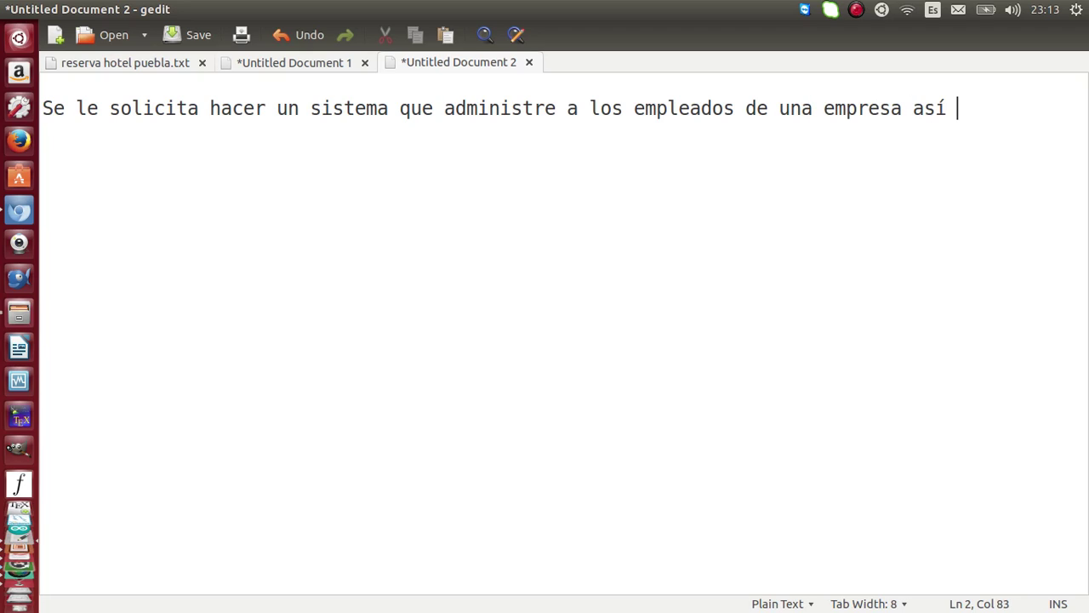
{"action": "key", "text": "BackSpace"}
{"action": "key", "text": "BackSpace"}
{"action": "key", "text": "BackSpace"}
{"action": "key", "text": "BackSpace"}
{"action": "key", "text": "BackSpace"}
{"action": "type", "text": "l"}
{"action": "key", "text": "BackSpace"}
{"action": "key", "text": "BackSpace"}
{"action": "type", "text": "de los cuales s"}
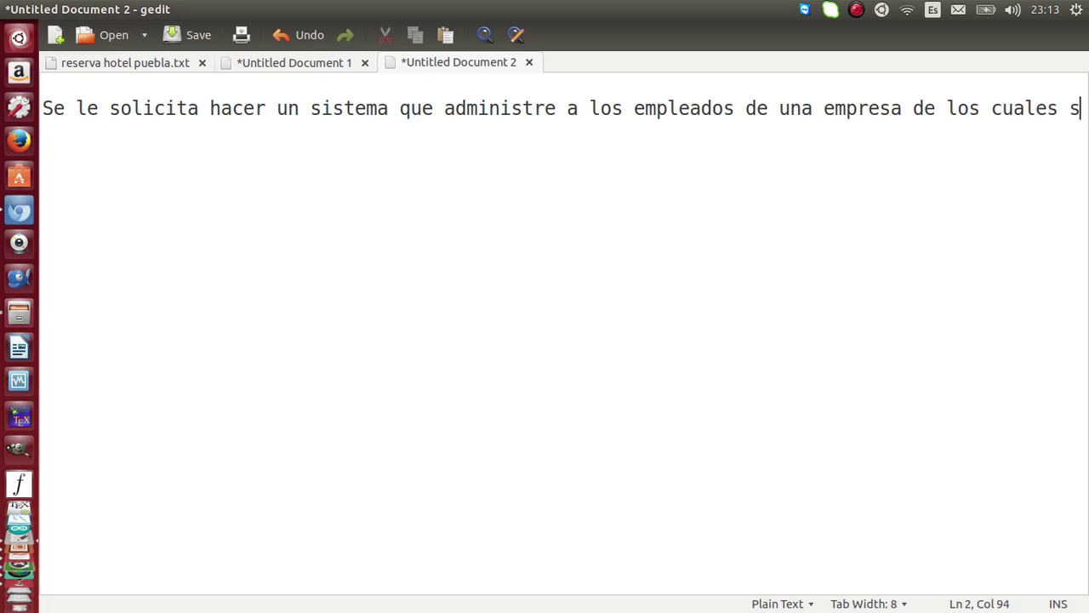
{"action": "type", "text": "e tiene el "}
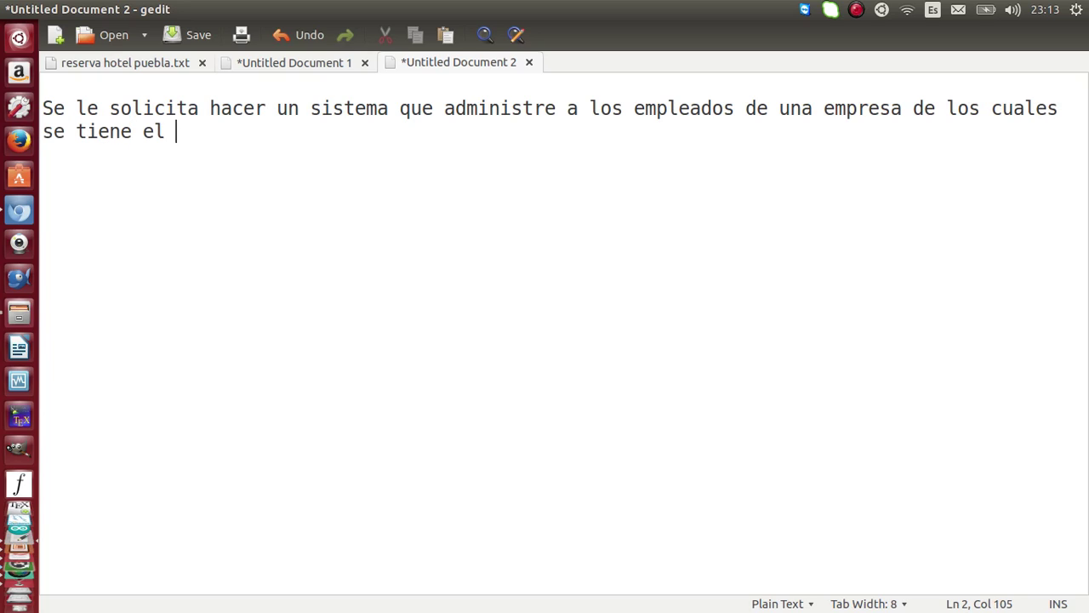
- Continue the sentence with the first employee fields, "número del empleado, nombre del empleado,"
{"action": "type", "text": "número del emplea"}
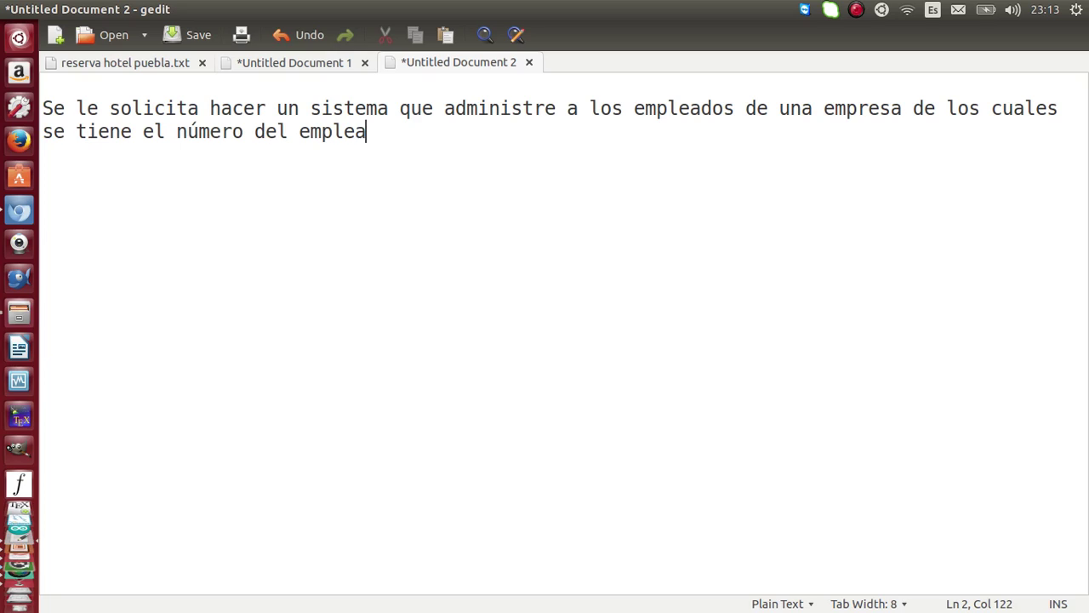
{"action": "type", "text": "do, nombre de"}
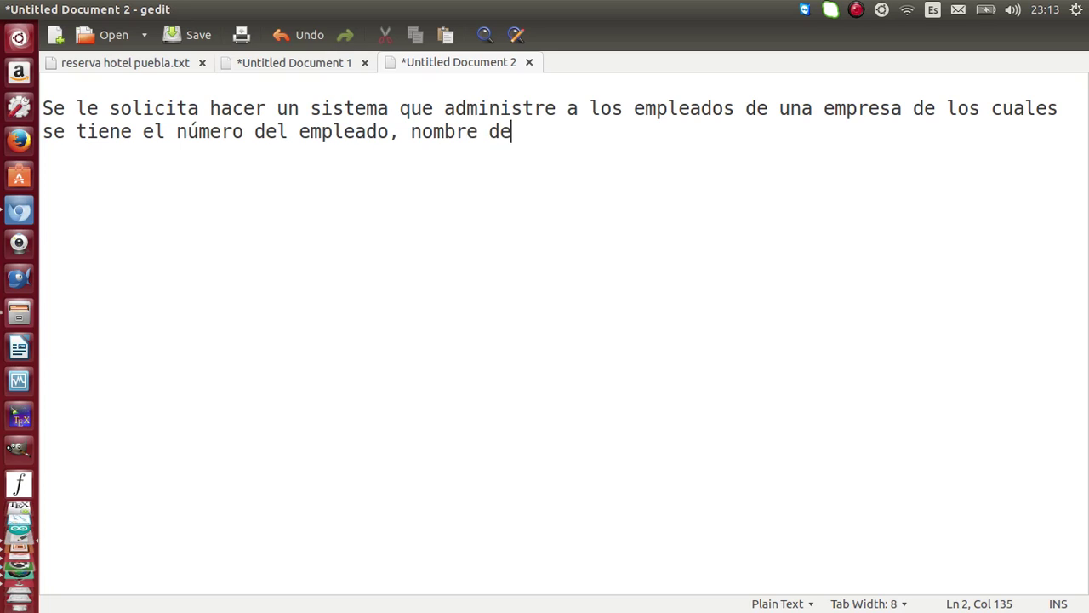
{"action": "type", "text": "l empeado"}
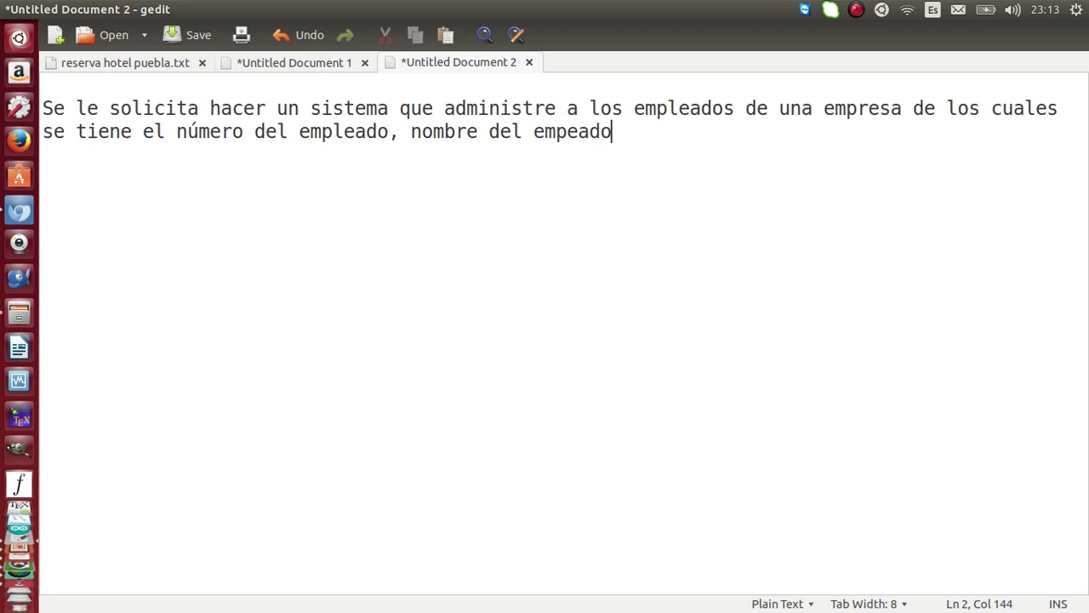
{"action": "key", "text": "BackSpace"}
{"action": "key", "text": "BackSpace"}
{"action": "key", "text": "BackSpace"}
{"action": "key", "text": "BackSpace"}
{"action": "type", "text": "leado, "}
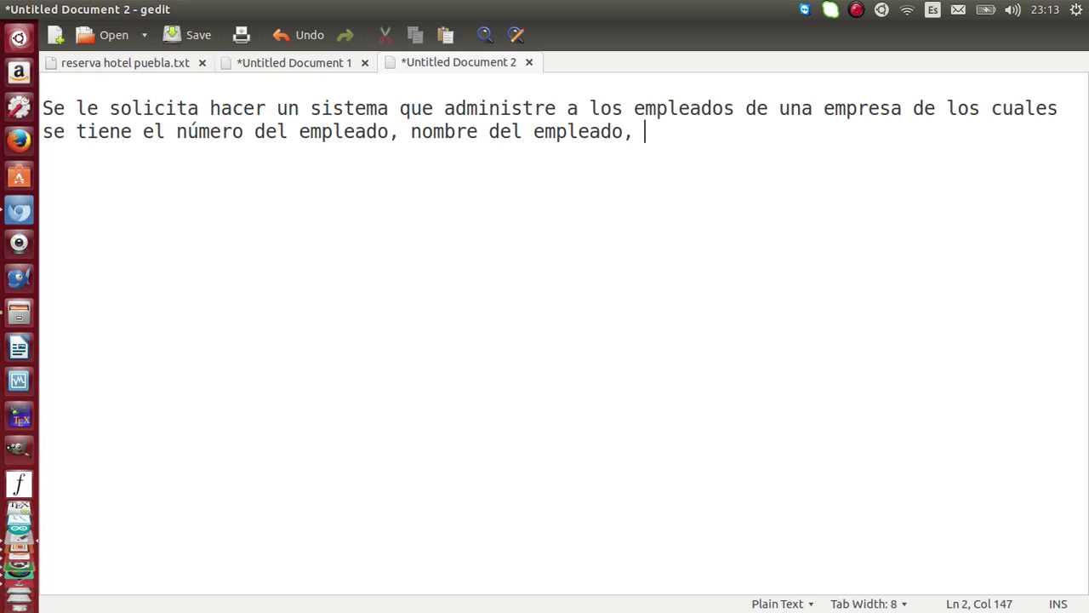
- Complete the sentence's list of employee fields with "direccion, telefono, area de trabajo, sueldo diario."
{"action": "type", "text": "direccion, te"}
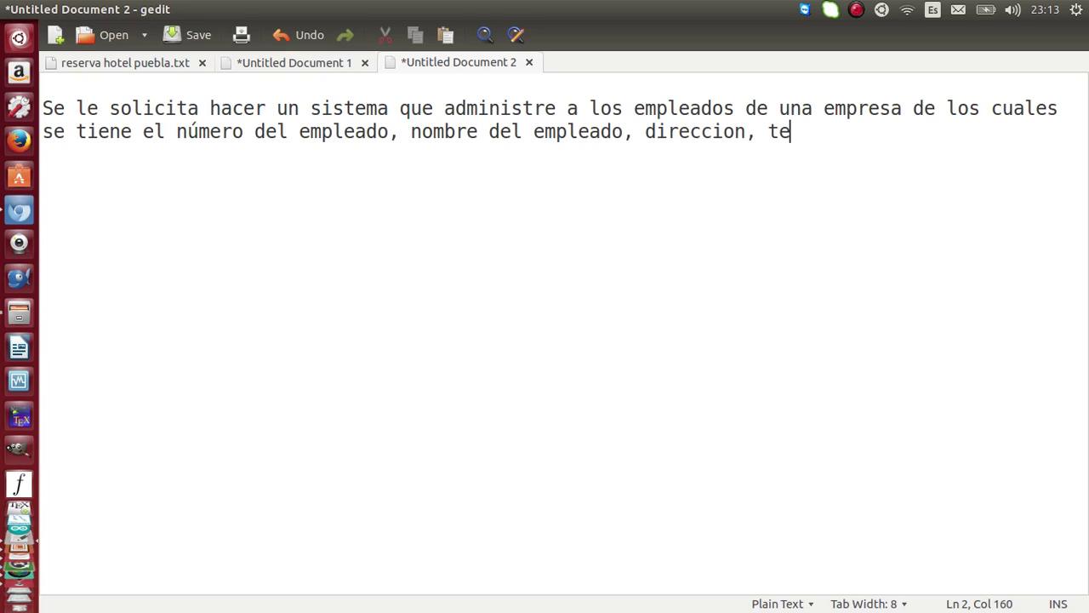
{"action": "type", "text": "lefono, "}
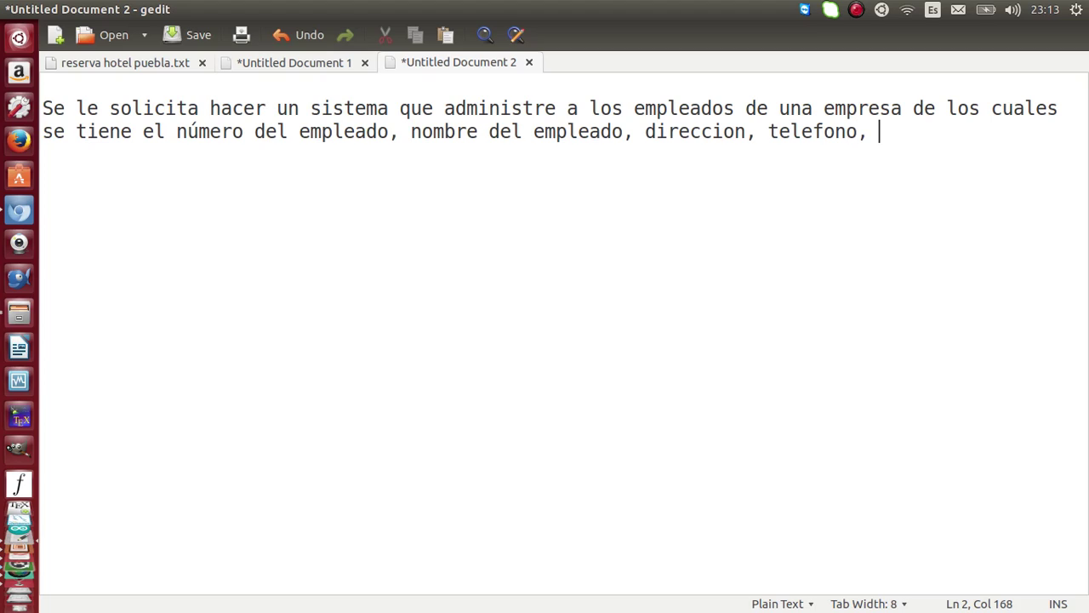
{"action": "type", "text": "area de t"}
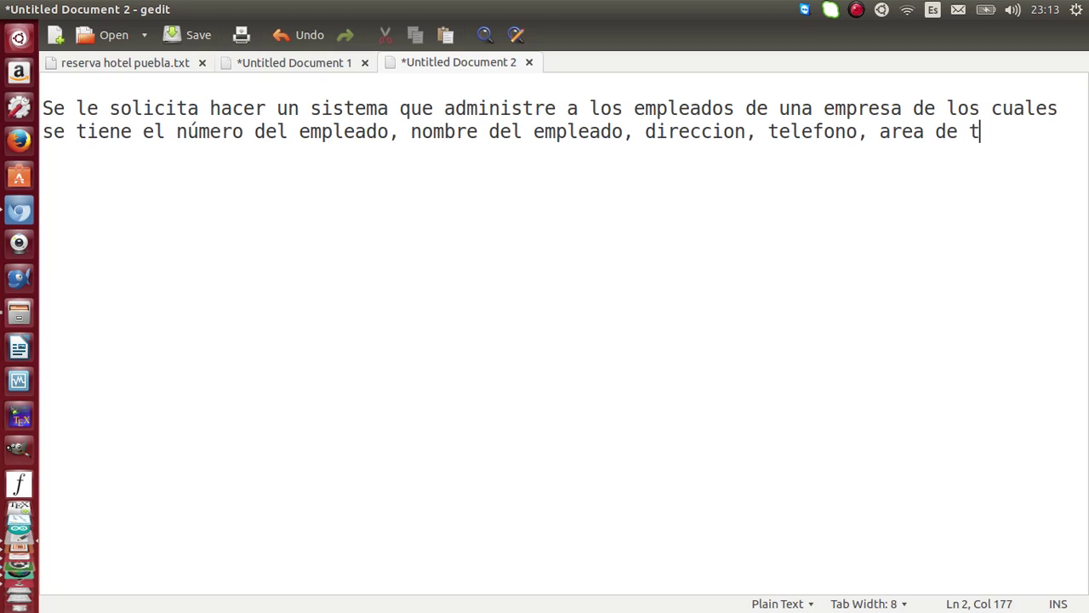
{"action": "type", "text": "rabajo, s"}
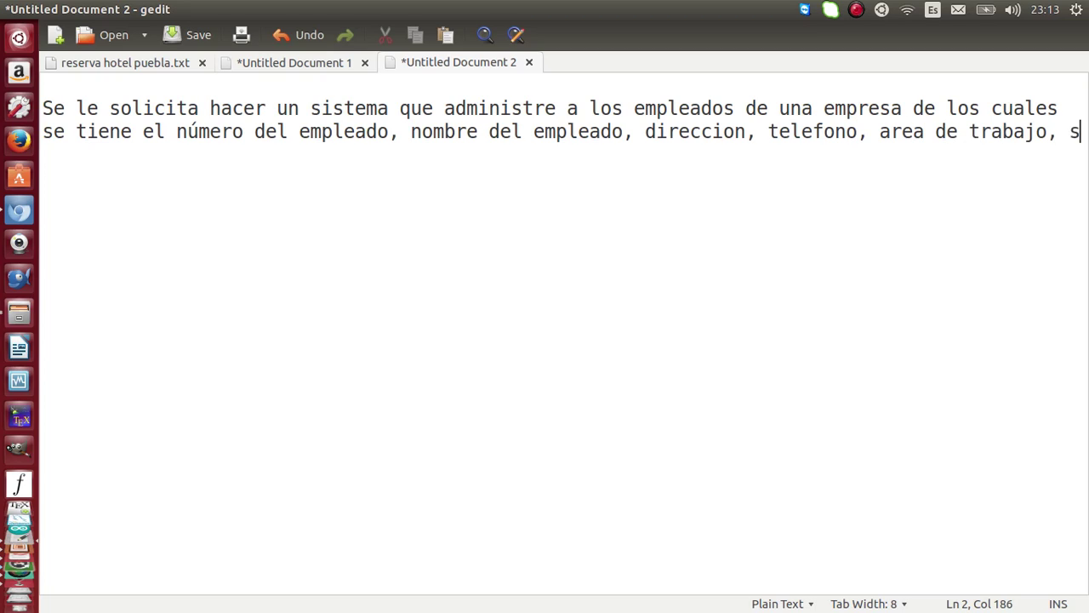
{"action": "type", "text": "ueldo diario. "}
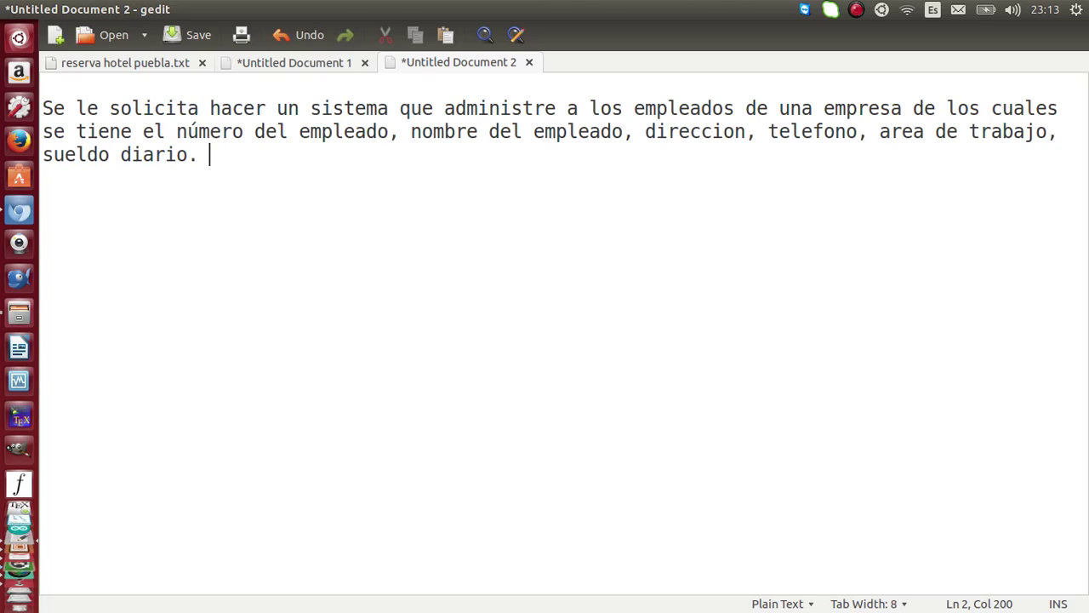
- Begin a second sentence after "sueldo diario." with "Así también se requiere calcular el"
{"action": "type", "text": "Así también se requiere que se"}
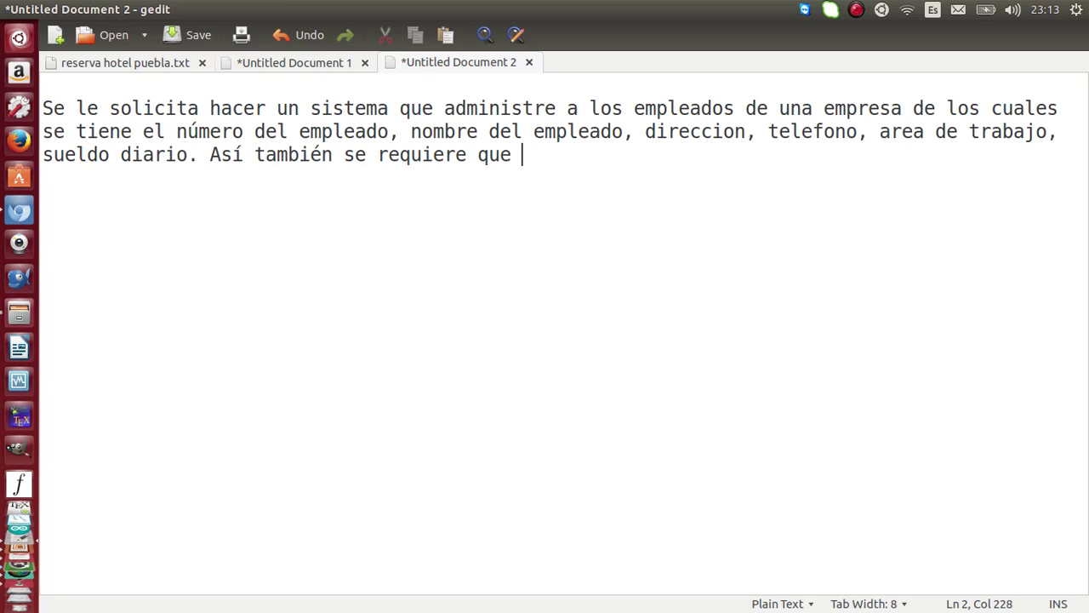
{"action": "key", "text": "BackSpace"}
{"action": "key", "text": "BackSpace"}
{"action": "key", "text": "BackSpace"}
{"action": "key", "text": "BackSpace"}
{"action": "key", "text": "BackSpace"}
{"action": "key", "text": "BackSpace"}
{"action": "key", "text": "BackSpace"}
{"action": "type", "text": "calcular el"}
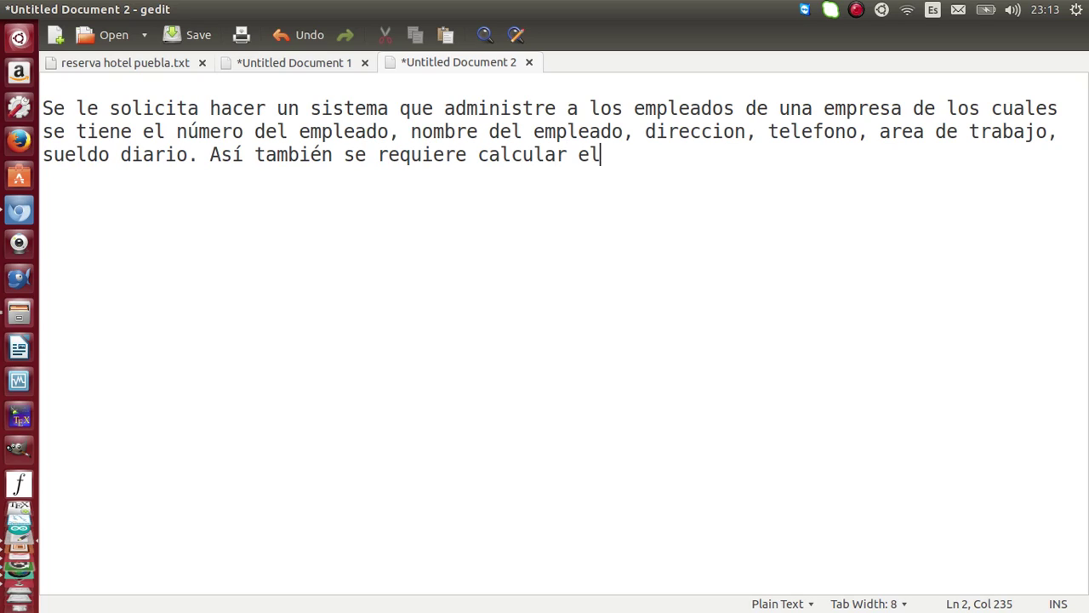
- Continue the second sentence with "sueldo quincenal de cada empleado, para"
{"action": "type", "text": " sueldo qui"}
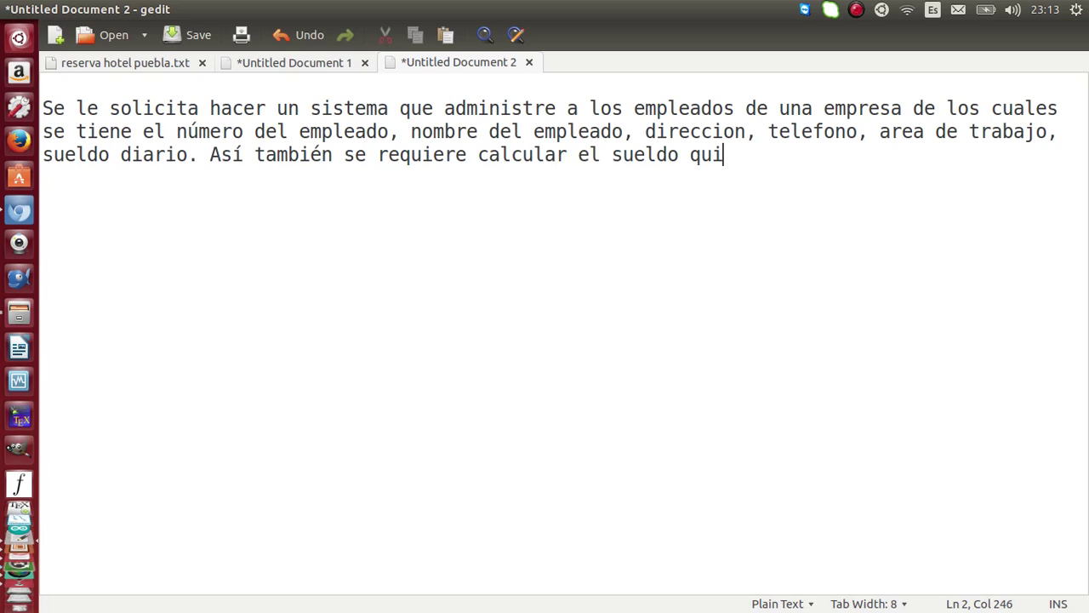
{"action": "type", "text": "ncenal de cada empelado"}
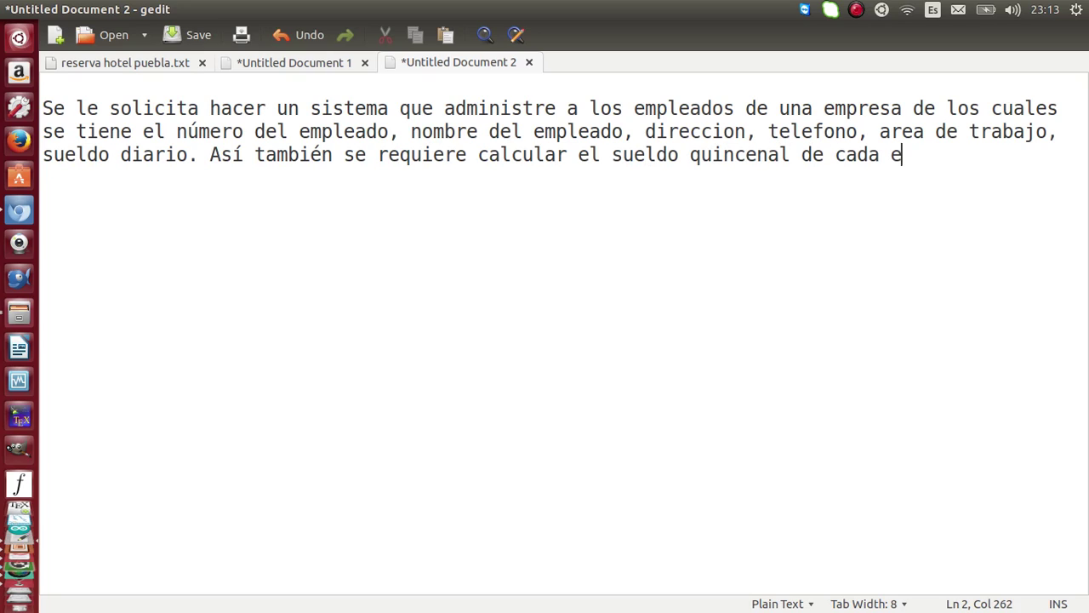
{"action": "key", "text": "BackSpace"}
{"action": "key", "text": "BackSpace"}
{"action": "key", "text": "BackSpace"}
{"action": "key", "text": "BackSpace"}
{"action": "key", "text": "BackSpace"}
{"action": "type", "text": "leado, para"}
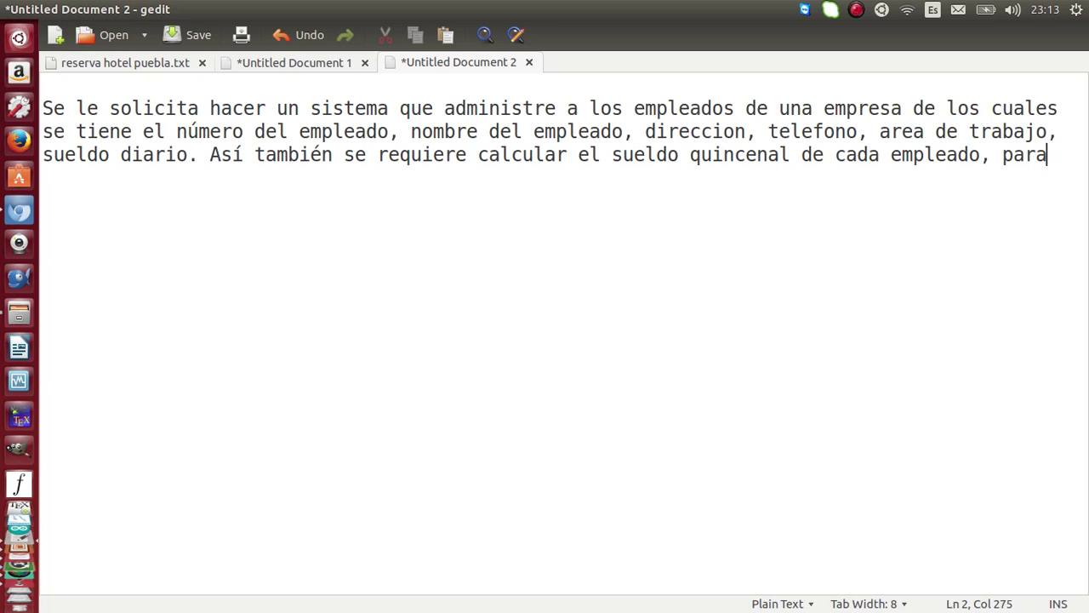
- Complete the second sentence with "lo cual se tiene el numero del empelado, dias trabajados, faltas, sueldo neto."
{"action": "type", "text": " lo cual se tie"}
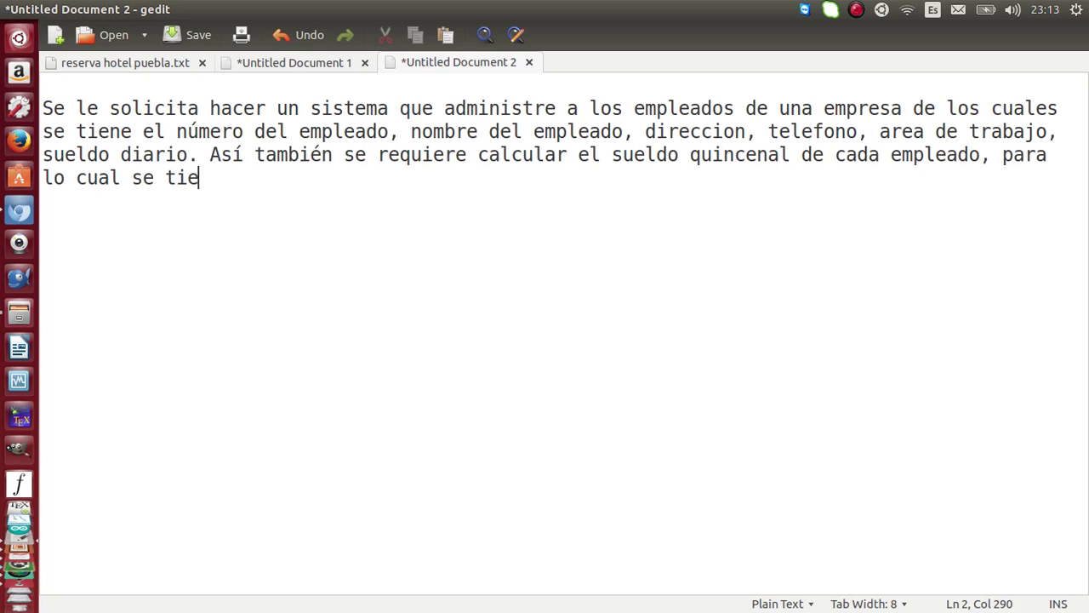
{"action": "type", "text": "ne el numero del empelado, dias trabajados, sueldo"}
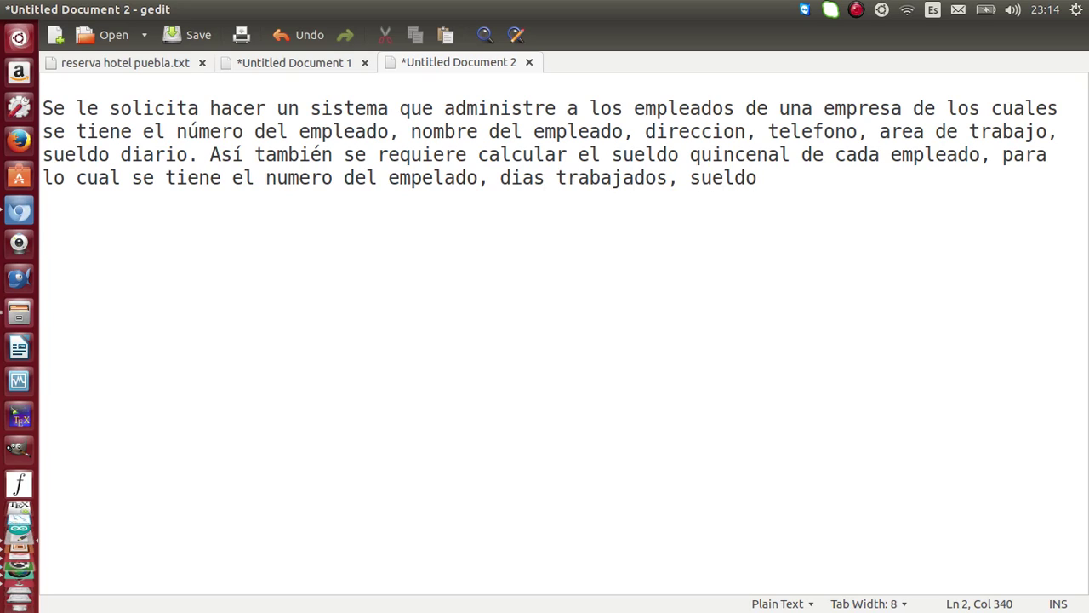
{"action": "type", "text": " dia"}
{"action": "key", "text": "BackSpace"}
{"action": "key", "text": "BackSpace"}
{"action": "key", "text": "BackSpace"}
{"action": "key", "text": "BackSpace"}
{"action": "key", "text": "BackSpace"}
{"action": "key", "text": "BackSpace"}
{"action": "key", "text": "BackSpace"}
{"action": "key", "text": "BackSpace"}
{"action": "key", "text": "BackSpace"}
{"action": "key", "text": "BackSpace"}
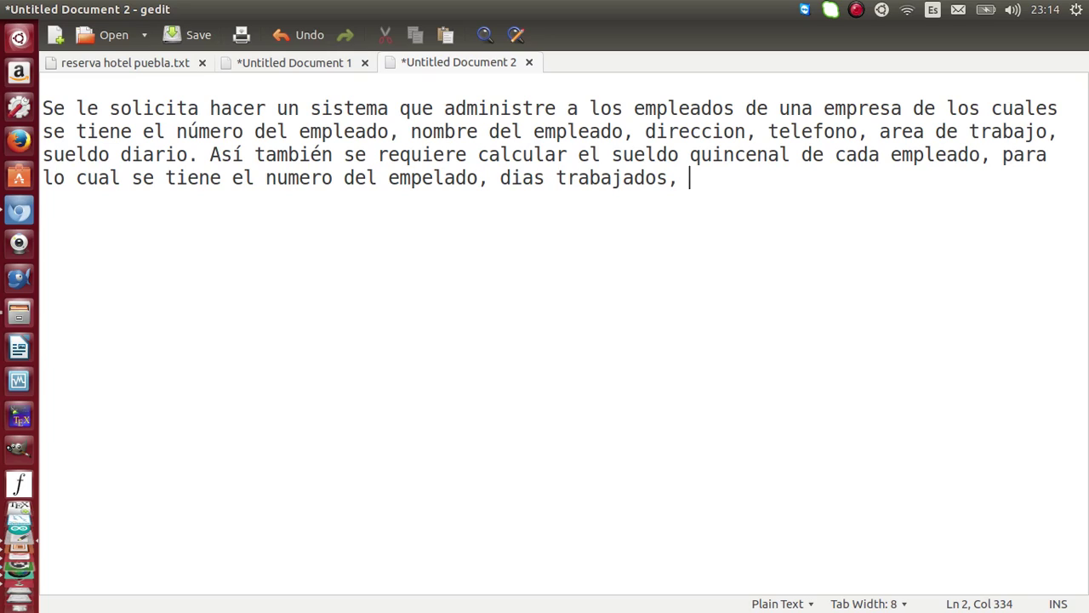
{"action": "type", "text": "as"}
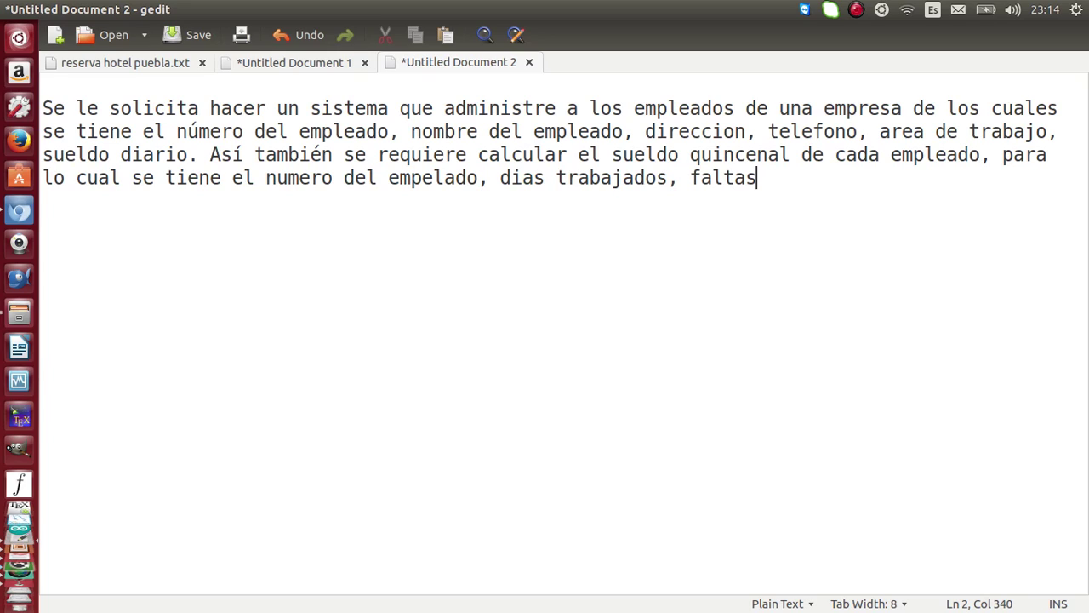
{"action": "type", "text": ", sueldo neto."}
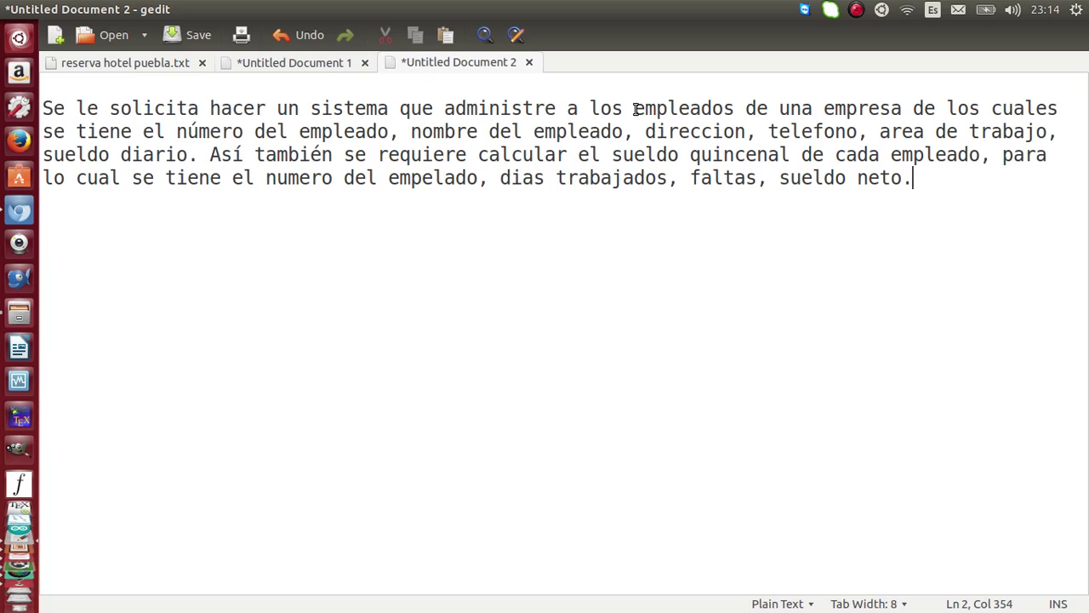
- Highlight the candidate entities "empleados" and "sueldo quincenal" in the requirements paragraph
{"action": "left_click_drag", "start_coordinate": [635, 109], "coordinate": [737, 108]}
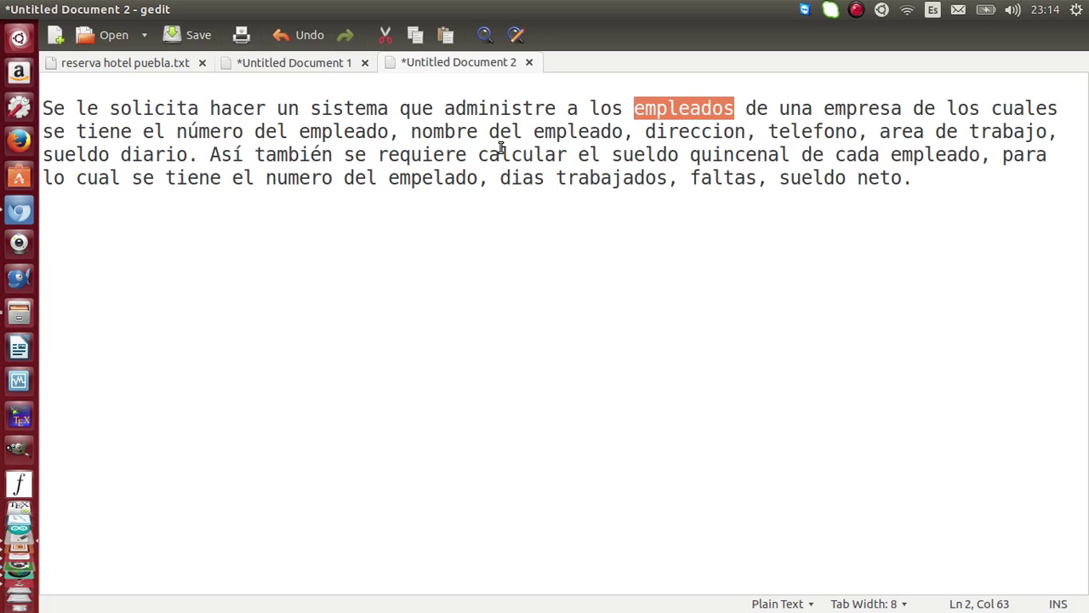
{"action": "left_click_drag", "start_coordinate": [612, 155], "coordinate": [792, 155]}
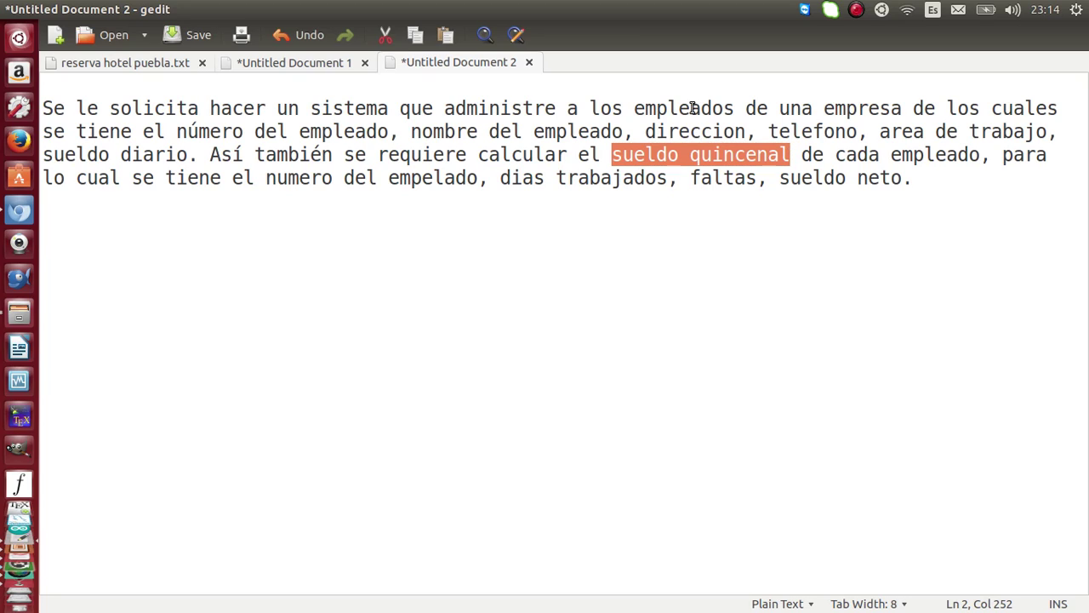
{"action": "left_click_drag", "start_coordinate": [634, 110], "coordinate": [732, 103]}
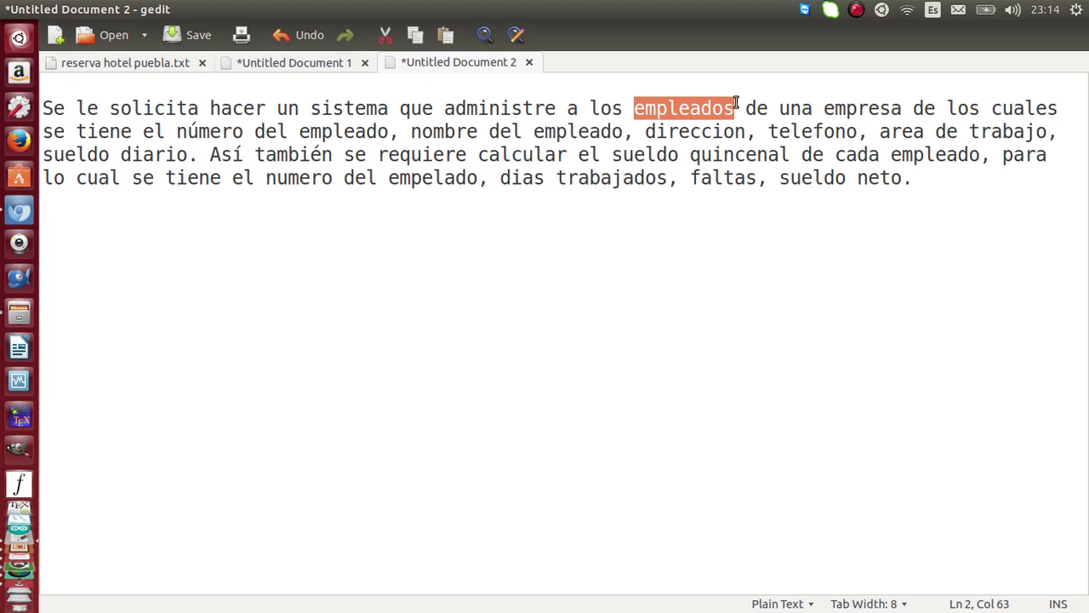
- Write the entity heading "Entidad : Empleado" below the paragraph, separated by a blank line
{"action": "left_click", "coordinate": [155, 277]}
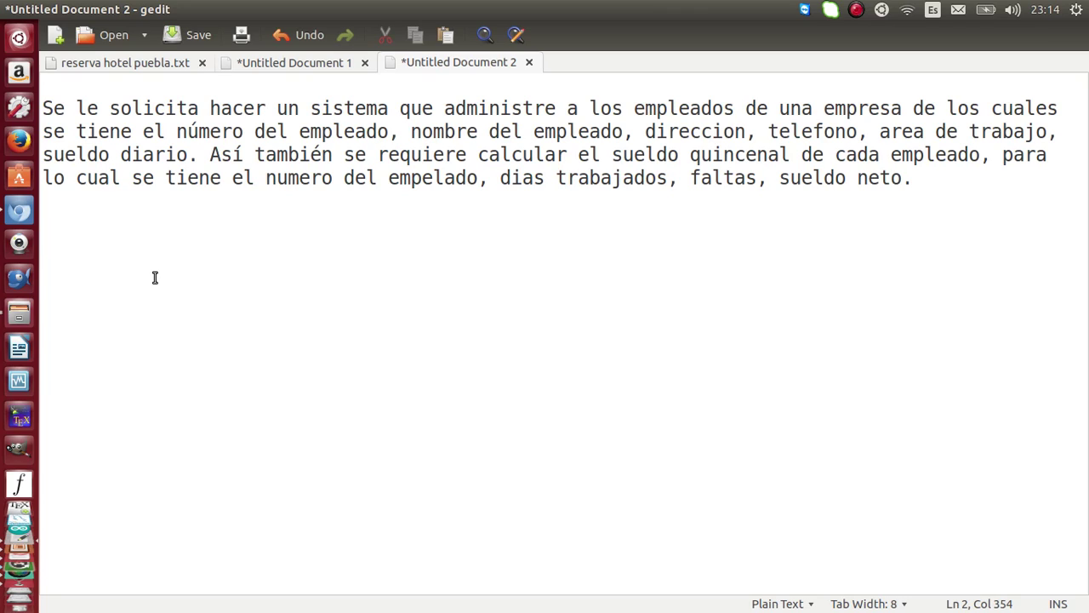
{"action": "key", "text": "Return"}
{"action": "key", "text": "Return"}
{"action": "type", "text": "E"}
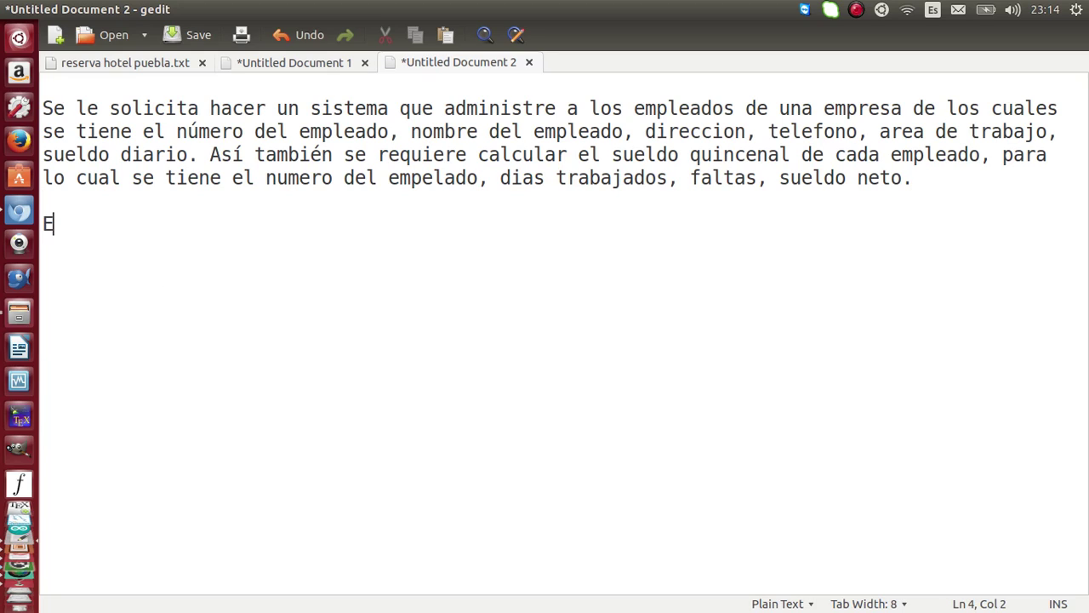
{"action": "type", "text": "ntidad : Em"}
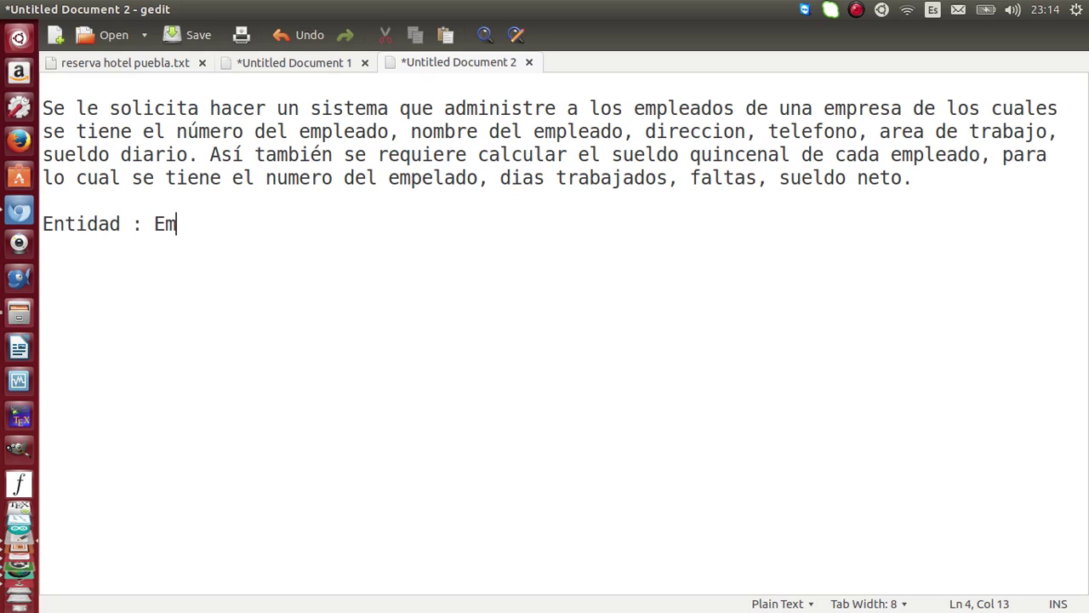
{"action": "type", "text": "pelado"}
{"action": "key", "text": "BackSpace"}
{"action": "key", "text": "BackSpace"}
{"action": "key", "text": "BackSpace"}
{"action": "key", "text": "BackSpace"}
{"action": "key", "text": "BackSpace"}
{"action": "type", "text": "leado"}
- Write a second entity heading, "Entidad: suqldo quincenal", leaving two blank lines below the Empleado heading
{"action": "key", "text": "Return"}
{"action": "key", "text": "Return"}
{"action": "key", "text": "Return"}
{"action": "type", "text": "Entidad: suqldo quincenal"}
- Correct the spelling and capitals of the second entity heading so it reads "Entidad: Sueldo Quincenal"
{"action": "key", "text": "Up"}
{"action": "key", "text": "Up"}
{"action": "key", "text": "Down"}
{"action": "key", "text": "Down"}
{"action": "key", "text": "End"}
{"action": "key", "text": "Left"}
{"action": "key", "text": "Left"}
{"action": "key", "text": "Left"}
{"action": "key", "text": "Left"}
{"action": "key", "text": "Left"}
{"action": "key", "text": "Left"}
{"action": "key", "text": "Left"}
{"action": "key", "text": "Left"}
{"action": "key", "text": "Left"}
{"action": "key", "text": "Left"}
{"action": "key", "text": "Left"}
{"action": "key", "text": "Left"}
{"action": "key", "text": "Left"}
{"action": "key", "text": "Left"}
{"action": "key", "text": "Left"}
{"action": "key", "text": "Left"}
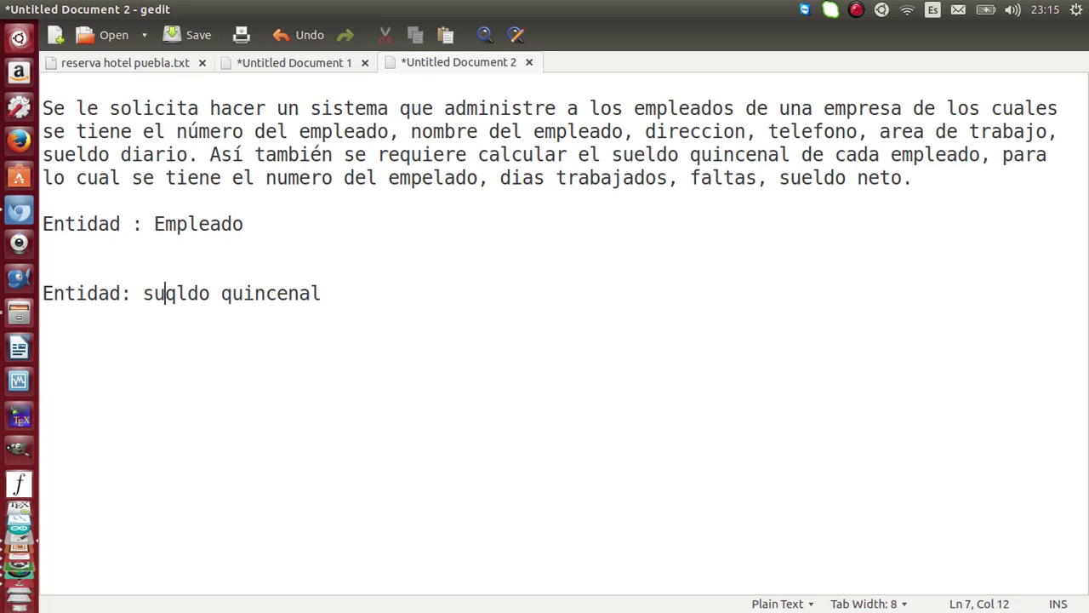
{"action": "key", "text": "Right"}
{"action": "key", "text": "BackSpace"}
{"action": "type", "text": "S"}
{"action": "key", "text": "Right"}
{"action": "key", "text": "Right"}
{"action": "key", "text": "BackSpace"}
{"action": "type", "text": "e"}
{"action": "key", "text": "Right"}
{"action": "key", "text": "Right"}
{"action": "key", "text": "Right"}
{"action": "key", "text": "Right"}
{"action": "key", "text": "Right"}
{"action": "key", "text": "BackSpace"}
{"action": "type", "text": "Q"}
- Add "numero del empleado" as the first attribute line under the Empleado heading
{"action": "left_click", "coordinate": [291, 225]}
{"action": "key", "text": "Return"}
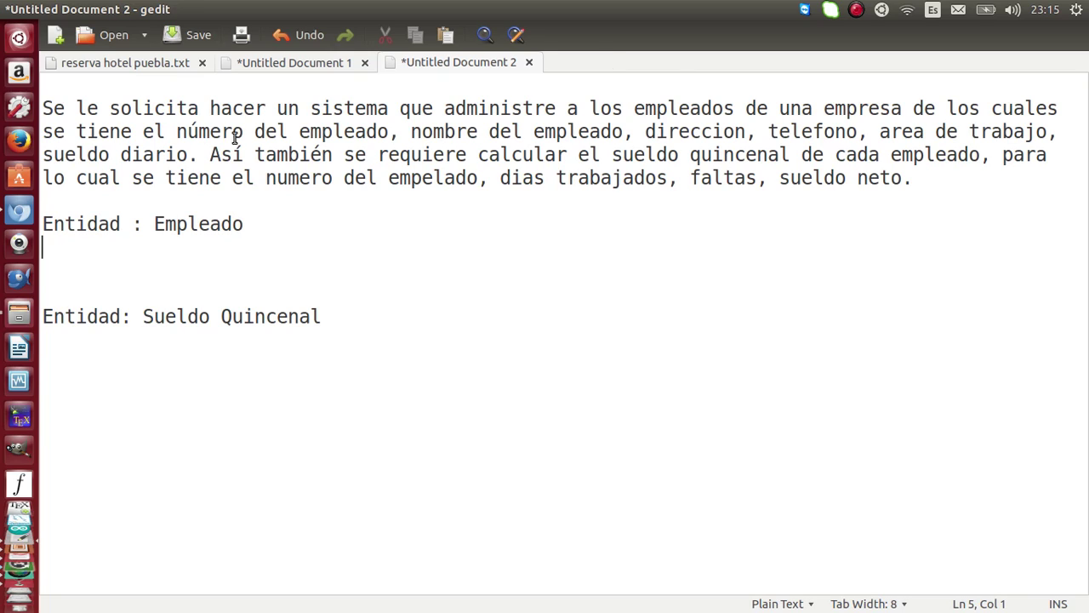
{"action": "type", "text": "numero del empe"}
{"action": "type", "text": "lado"}
{"action": "key", "text": "BackSpace"}
{"action": "key", "text": "BackSpace"}
{"action": "key", "text": "BackSpace"}
{"action": "key", "text": "BackSpace"}
{"action": "key", "text": "BackSpace"}
{"action": "type", "text": "leado"}
{"action": "key", "text": "Return"}
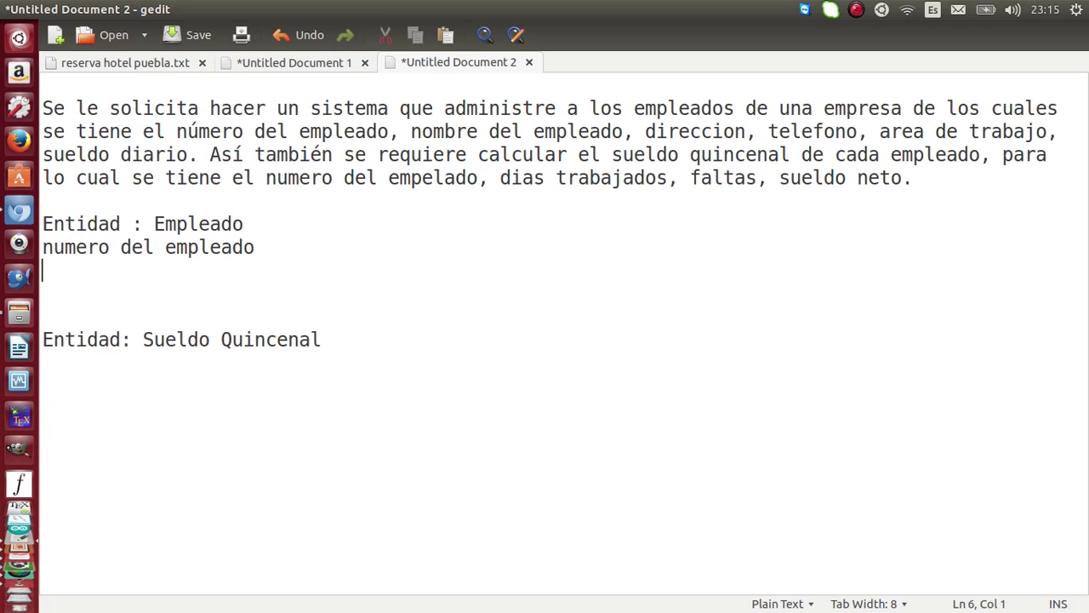
- List "nombre del empleado", "direccion" and "telefono" on separate lines as further Empleado attributes
{"action": "type", "text": "nombre del empleado"}
{"action": "key", "text": "Return"}
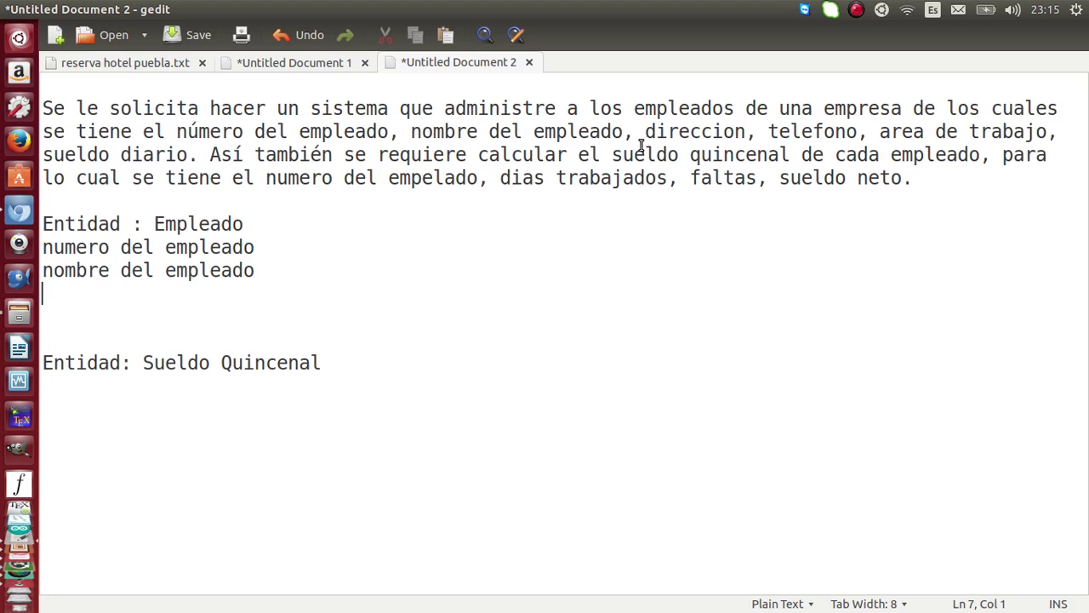
{"action": "type", "text": "direccion"}
{"action": "key", "text": "Return"}
{"action": "type", "text": "tele"}
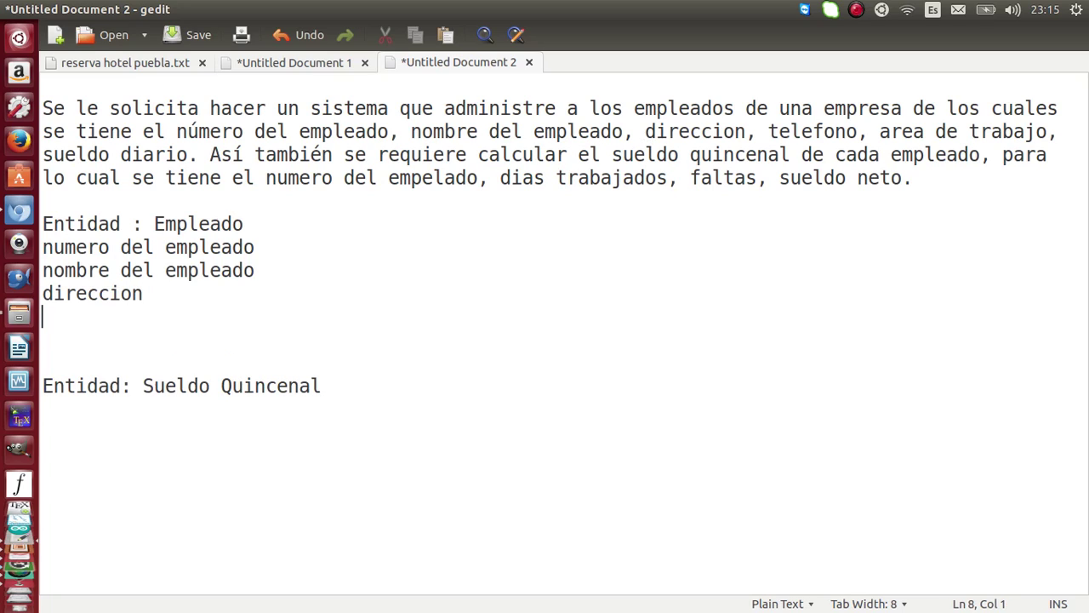
{"action": "type", "text": "fono"}
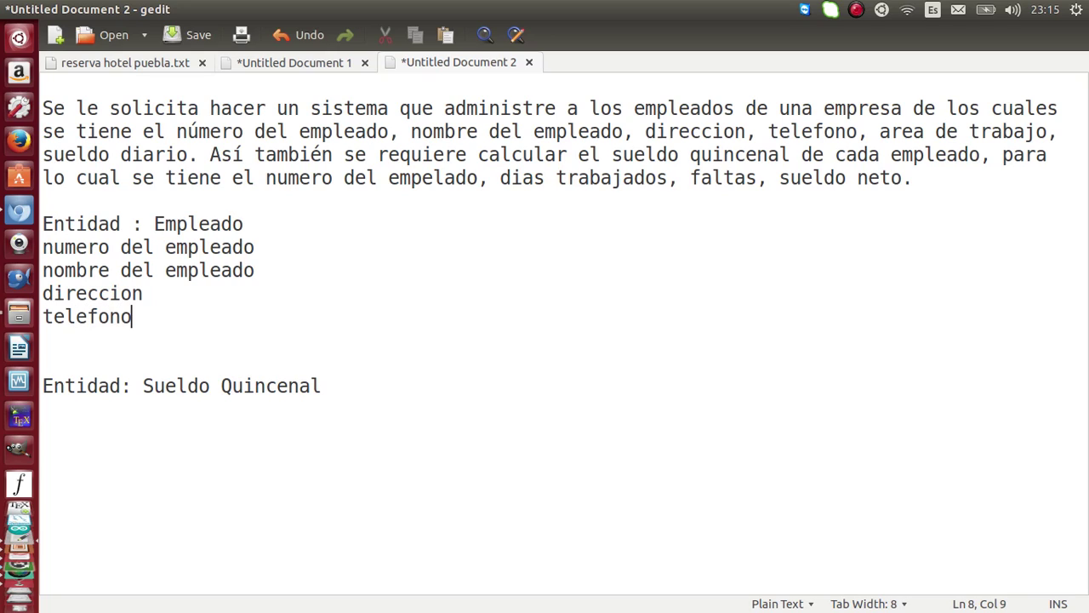
- Finish the Empleado attribute list with the lines "area de trabajo" and "sueldo diario"
{"action": "key", "text": "Return"}
{"action": "type", "text": "arear de"}
{"action": "key", "text": "BackSpace"}
{"action": "key", "text": "BackSpace"}
{"action": "key", "text": "BackSpace"}
{"action": "key", "text": "BackSpace"}
{"action": "type", "text": "de trabaj"}
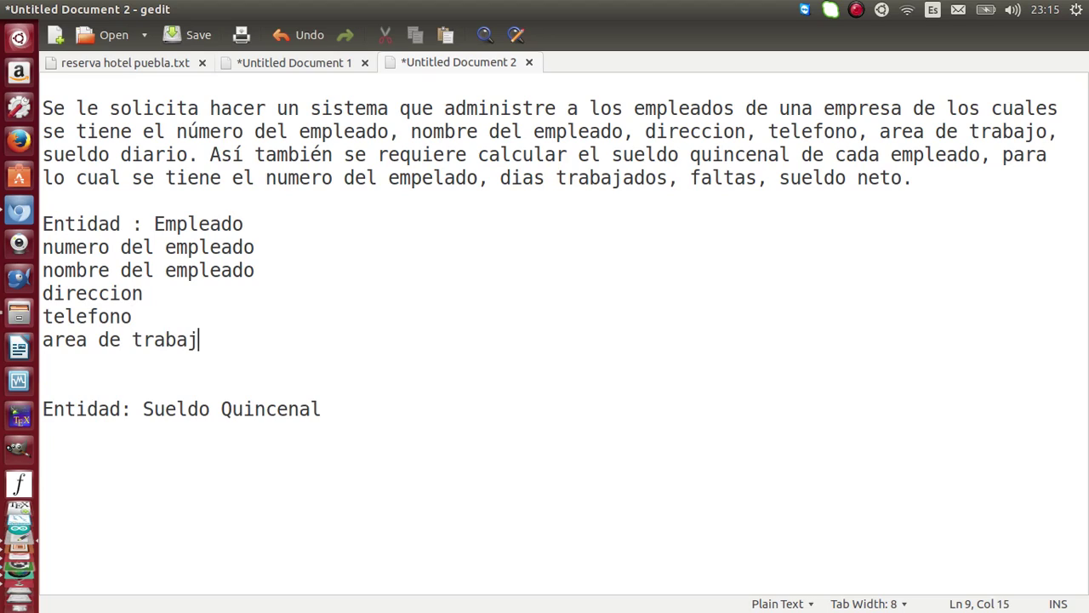
{"action": "type", "text": "o"}
{"action": "key", "text": "Return"}
{"action": "type", "text": "dueldo diario"}
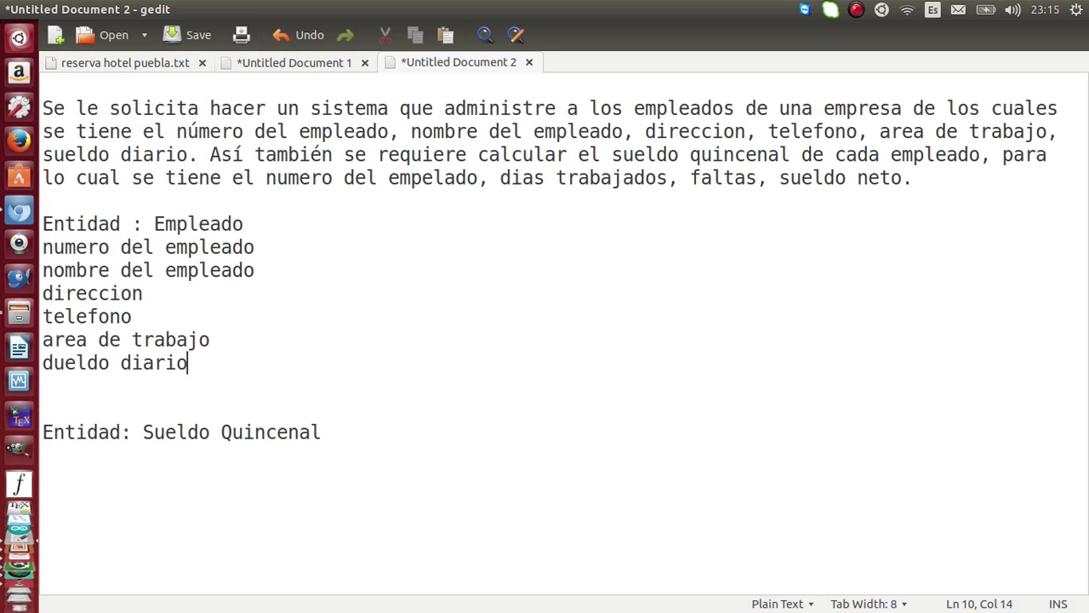
{"action": "key", "text": "Home"}
{"action": "key", "text": "Delete"}
{"action": "type", "text": "s"}
{"action": "key", "text": "Down"}
- List "numero del empleado", "dias trabajados", "faltas" and "sueldo neto" on separate lines under the Sueldo Quincenal heading
{"action": "left_click", "coordinate": [54, 431]}
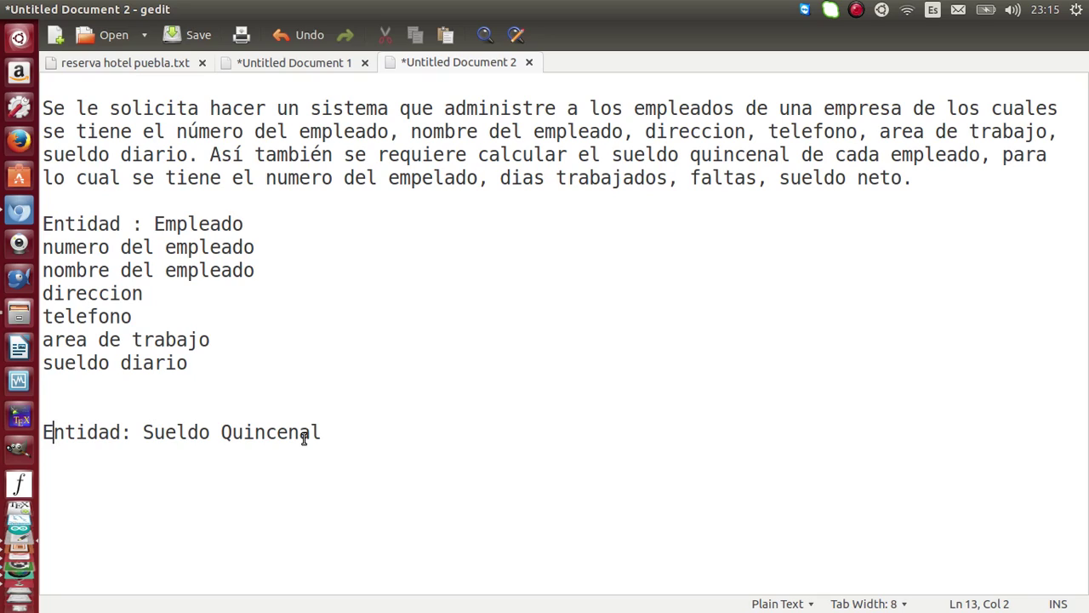
{"action": "left_click", "coordinate": [348, 454]}
{"action": "key", "text": "Return"}
{"action": "type", "text": "numero del empleado"}
{"action": "key", "text": "Return"}
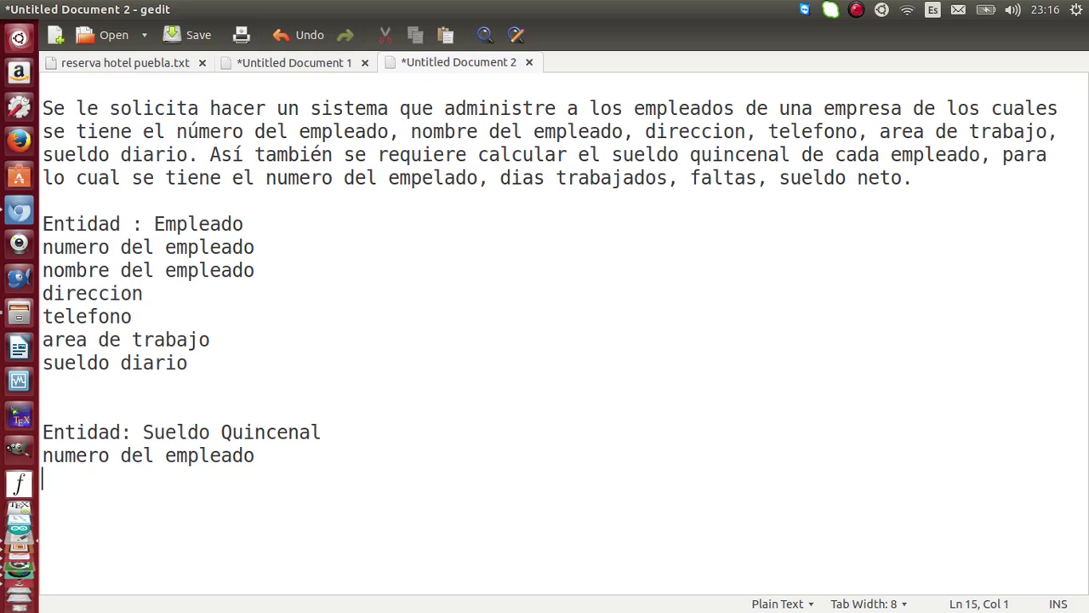
{"action": "type", "text": "dias trabajados"}
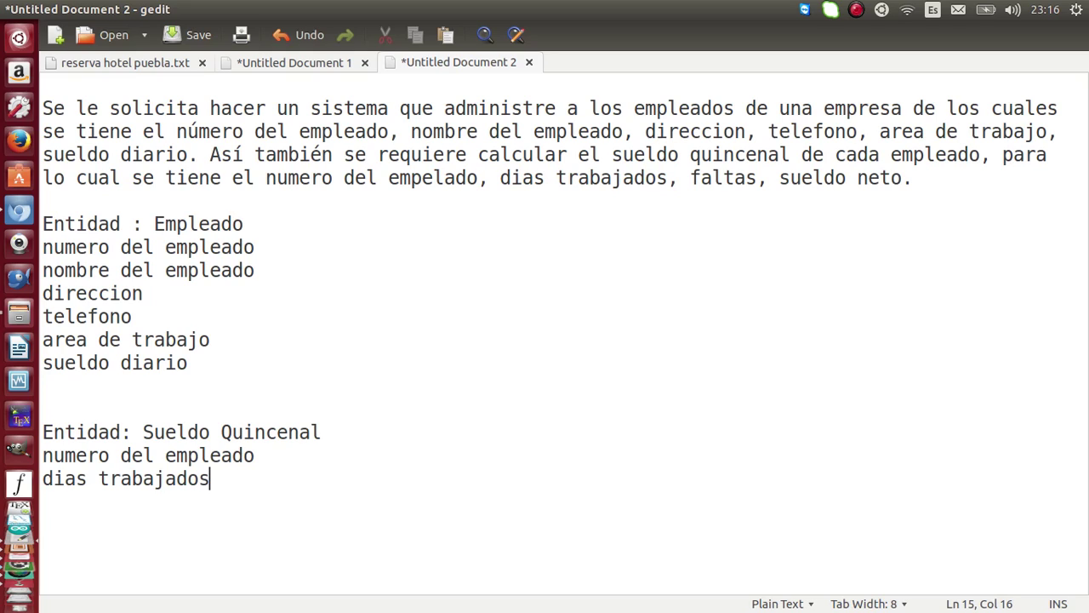
{"action": "key", "text": "Return"}
{"action": "type", "text": "faltas"}
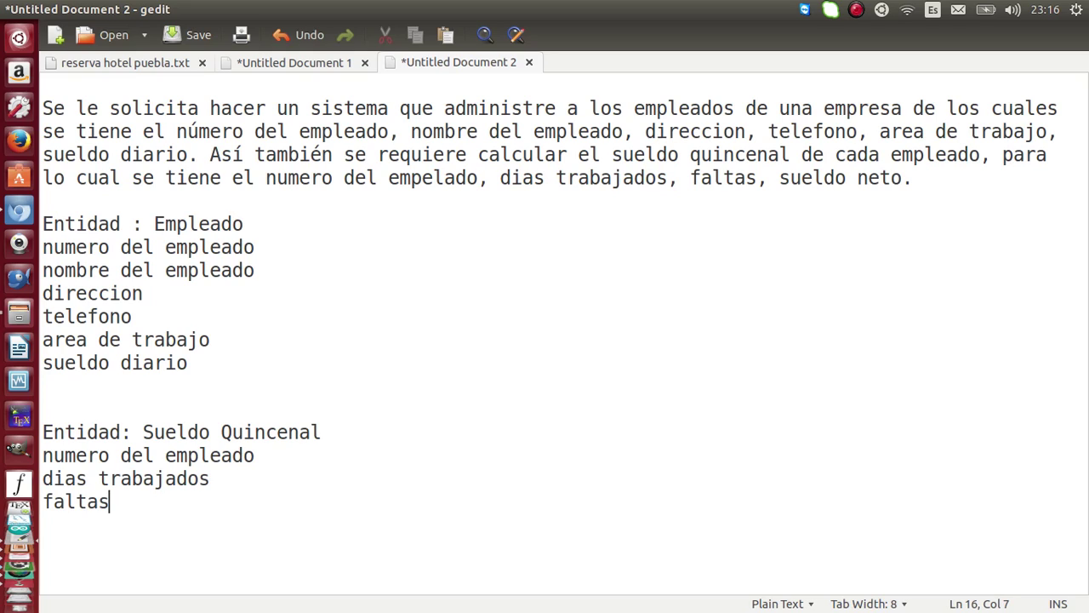
{"action": "key", "text": "Return"}
{"action": "type", "text": "sueldo neto"}
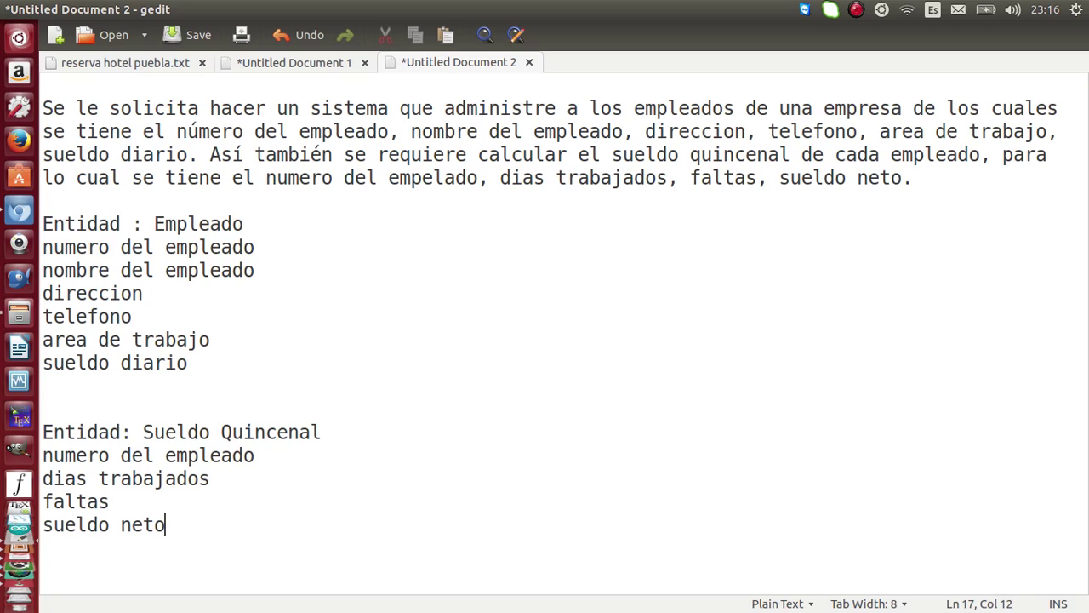
{"action": "key", "text": "Return"}
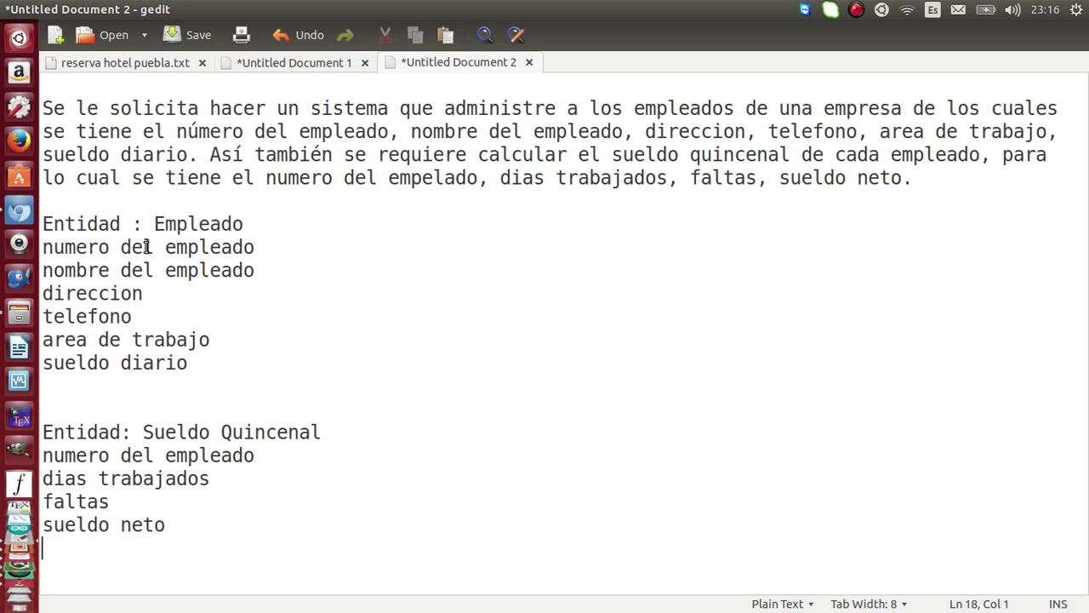
- Switch to Toad Data Modeler and place a new entity in the upper part of the empty diagram
{"action": "scroll", "coordinate": [19, 340], "scroll_direction": "down", "scroll_amount": 5}
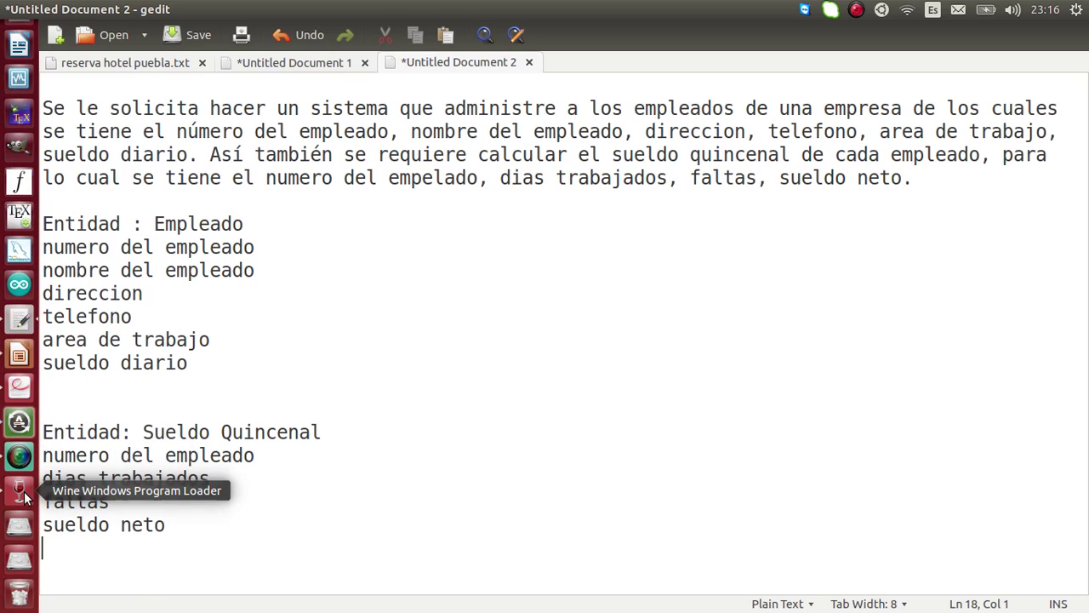
{"action": "left_click", "coordinate": [20, 491]}
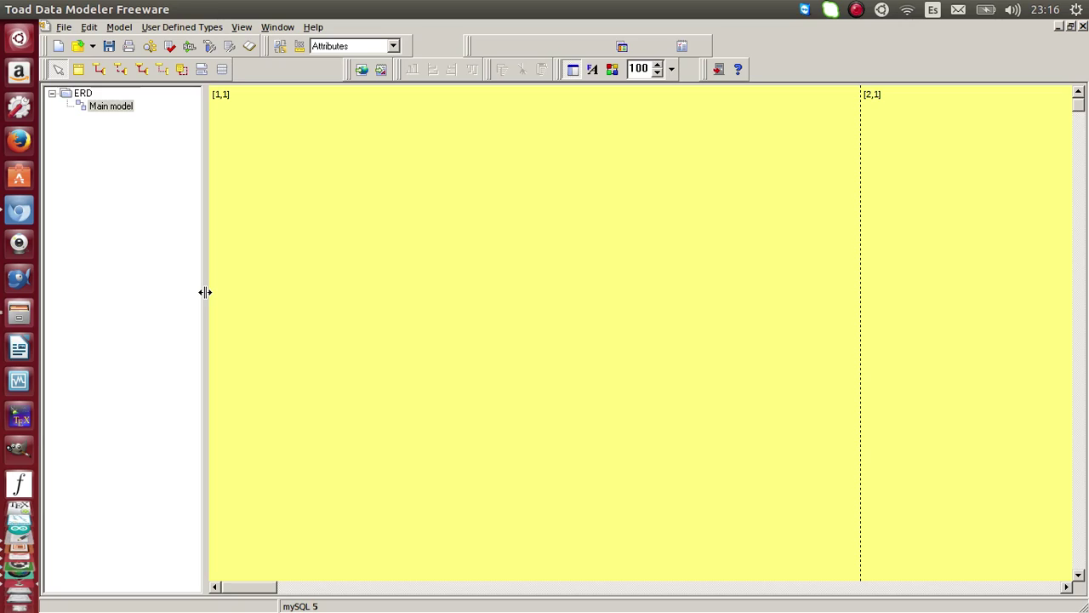
{"action": "left_click", "coordinate": [79, 71]}
{"action": "left_click", "coordinate": [383, 216]}
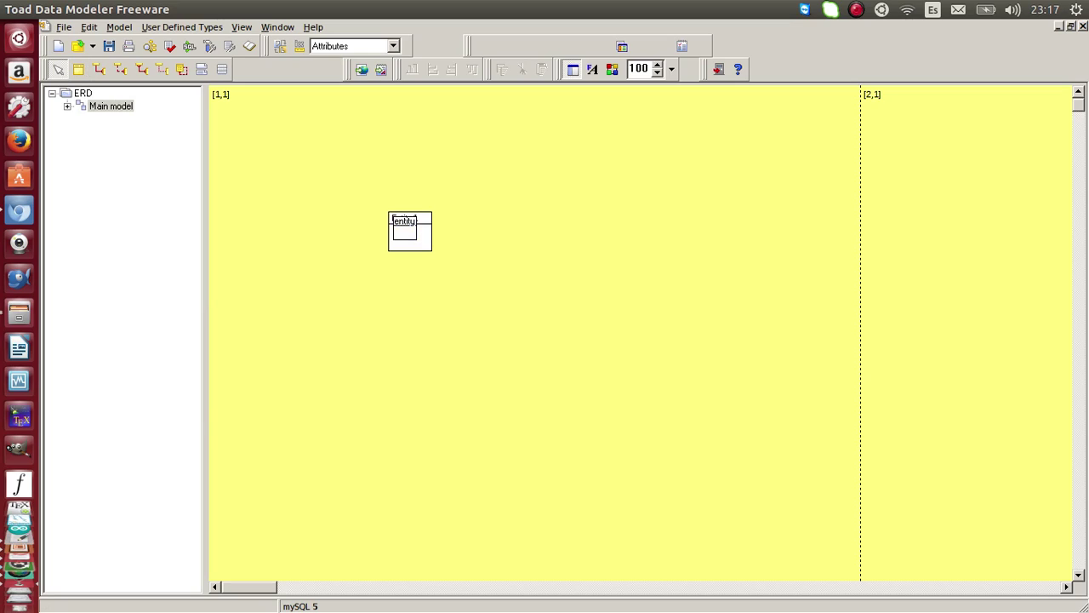
- Name the new entity empleados and check its attribute list in the gedit requirements document before returning to Toad Data Modeler
{"action": "double_click", "coordinate": [425, 220]}
{"action": "type", "text": "emple"}
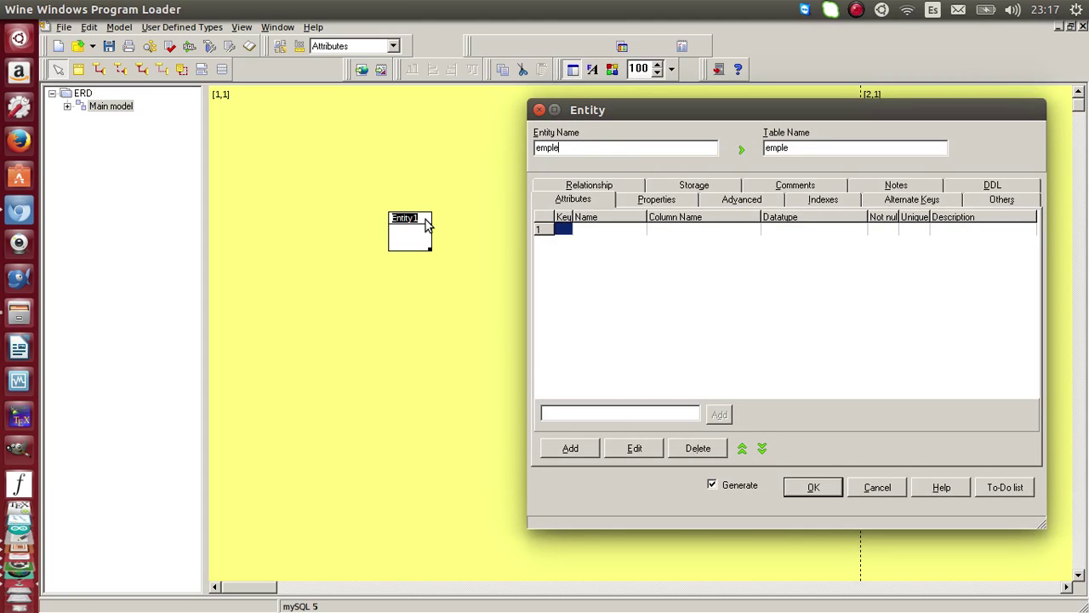
{"action": "type", "text": "ados"}
{"action": "scroll", "coordinate": [17, 510], "scroll_direction": "down", "scroll_amount": 5}
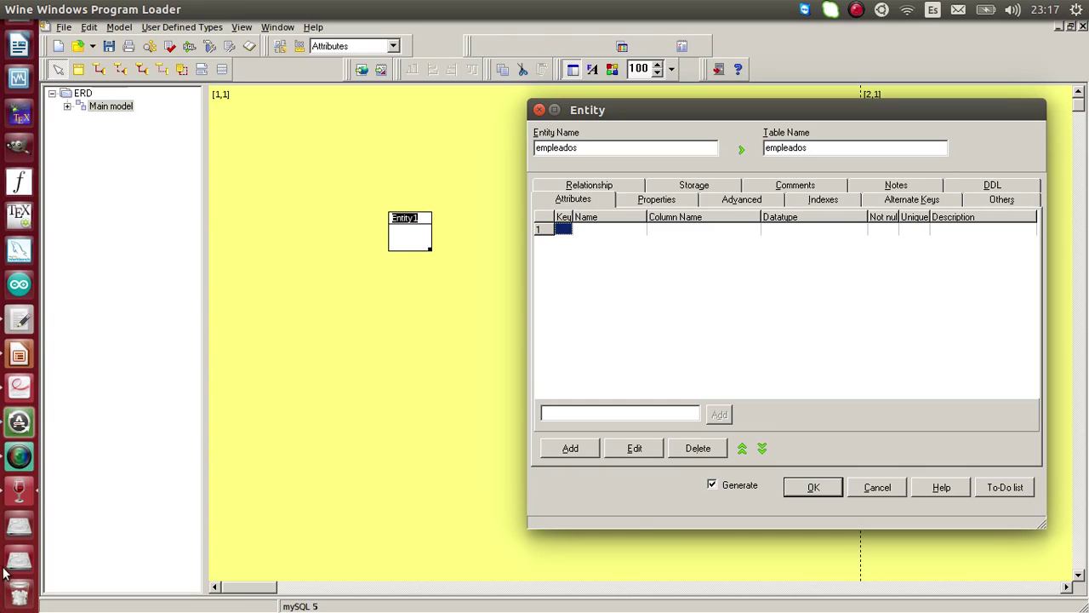
{"action": "left_click", "coordinate": [19, 322]}
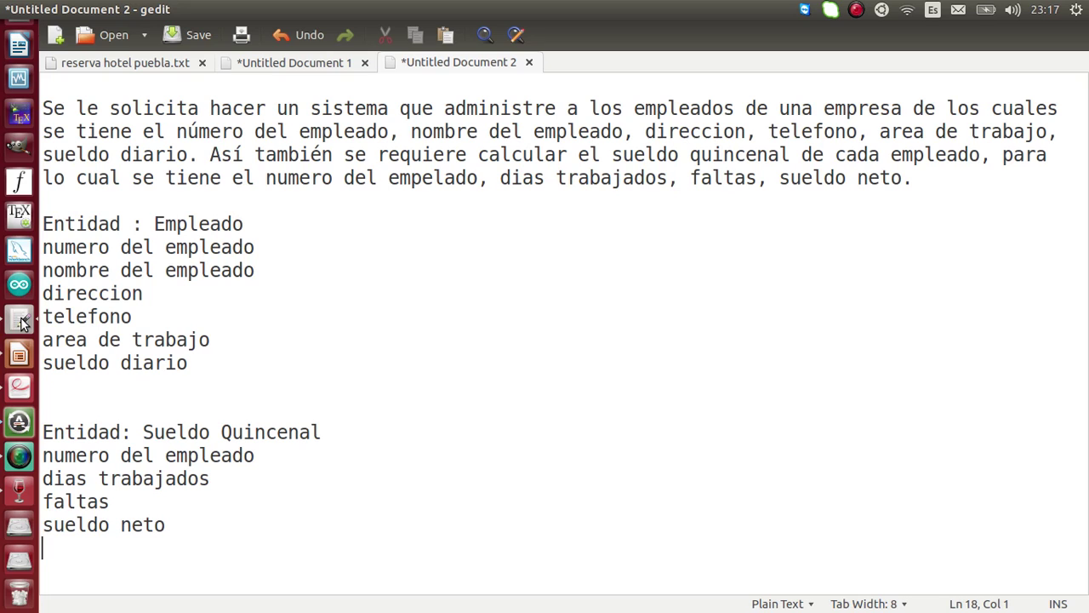
{"action": "left_click", "coordinate": [19, 491]}
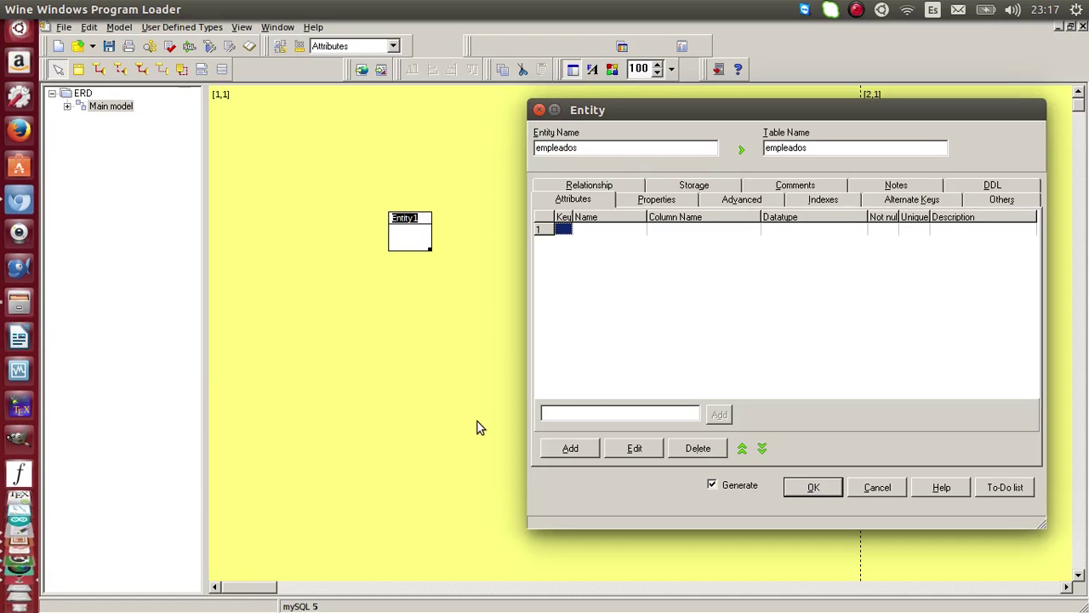
- Add a key, not-null attribute named numemp with datatype Varchar to the empleados entity
{"action": "left_click", "coordinate": [570, 449]}
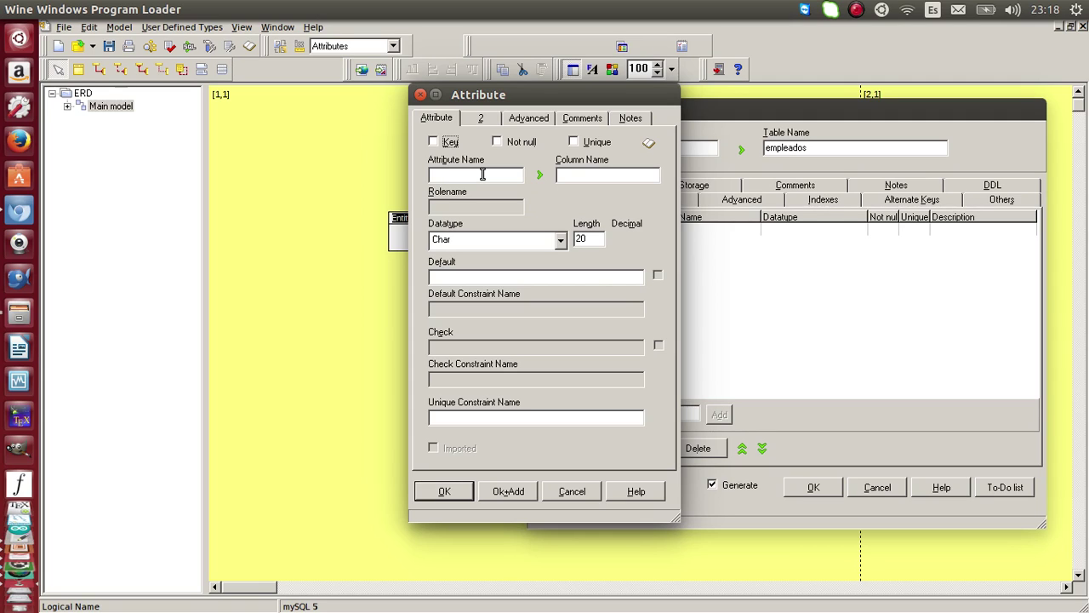
{"action": "left_click_drag", "start_coordinate": [542, 102], "coordinate": [348, 239]}
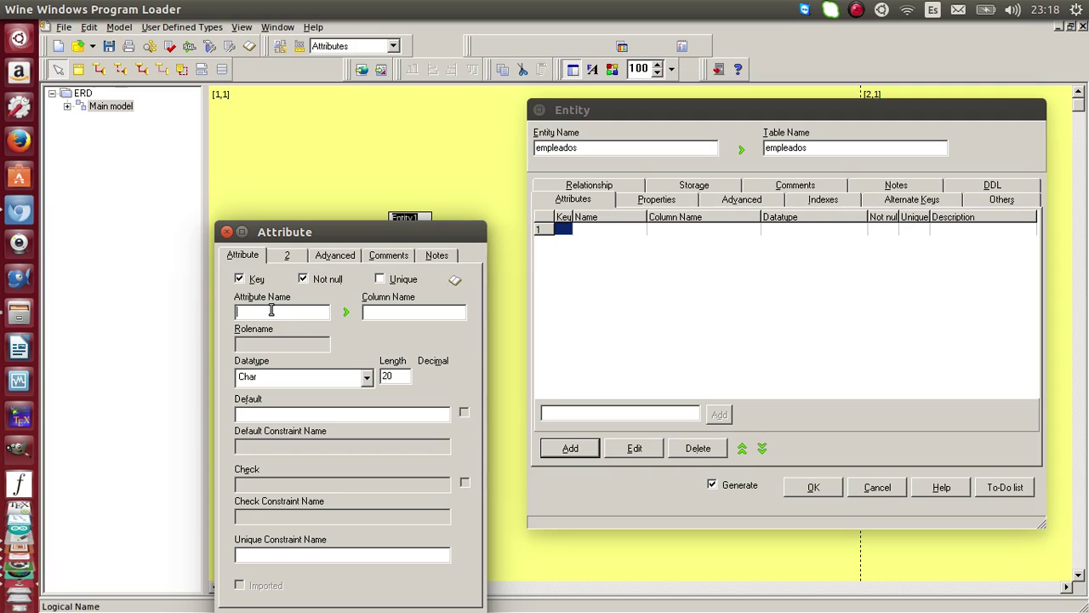
{"action": "type", "text": "numemp"}
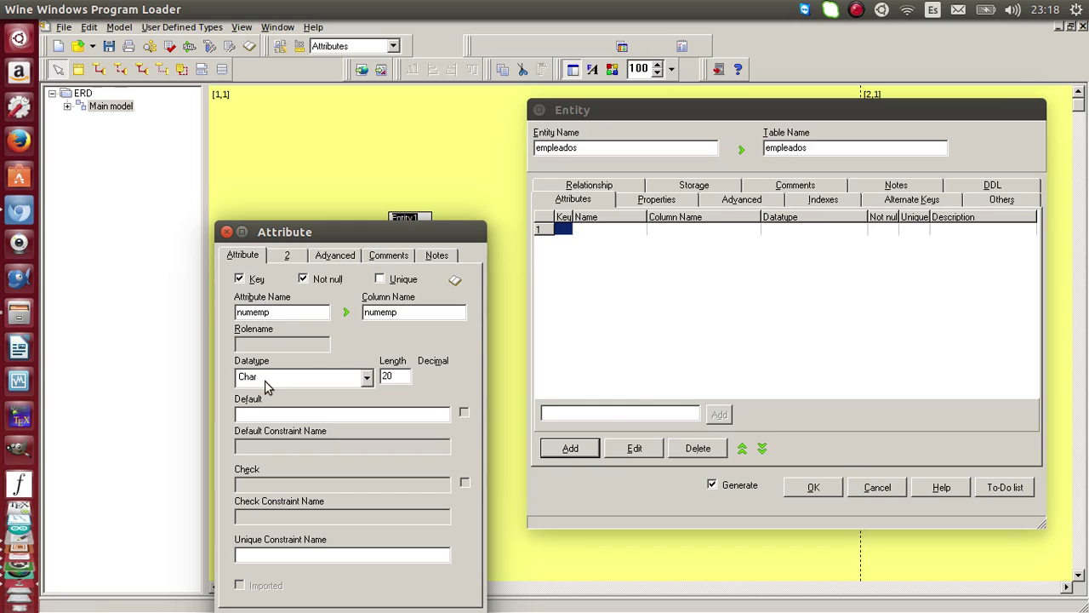
{"action": "left_click", "coordinate": [368, 378]}
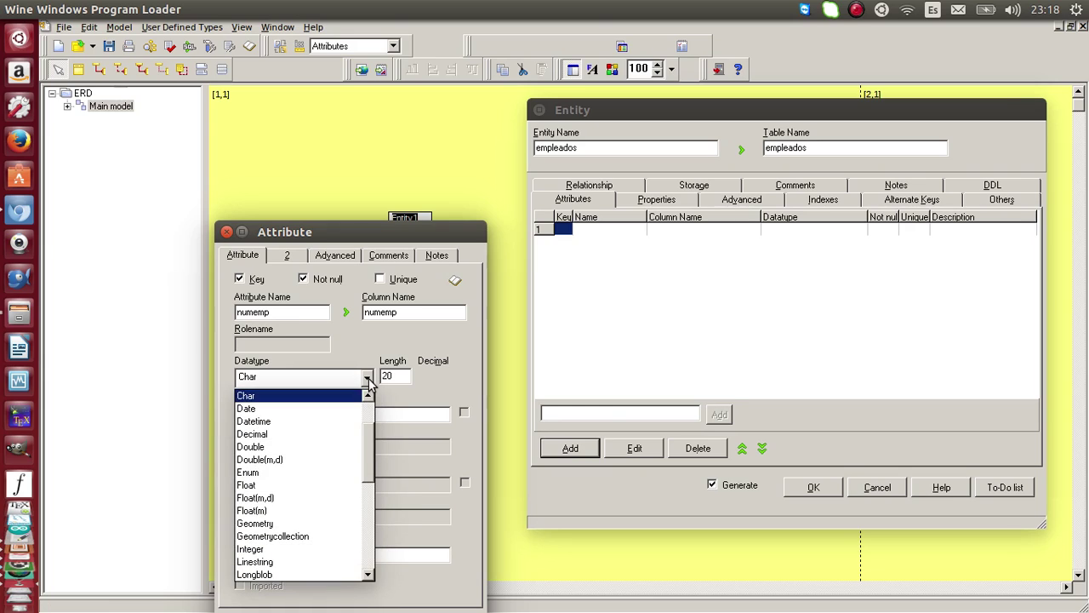
{"action": "left_click", "coordinate": [367, 517]}
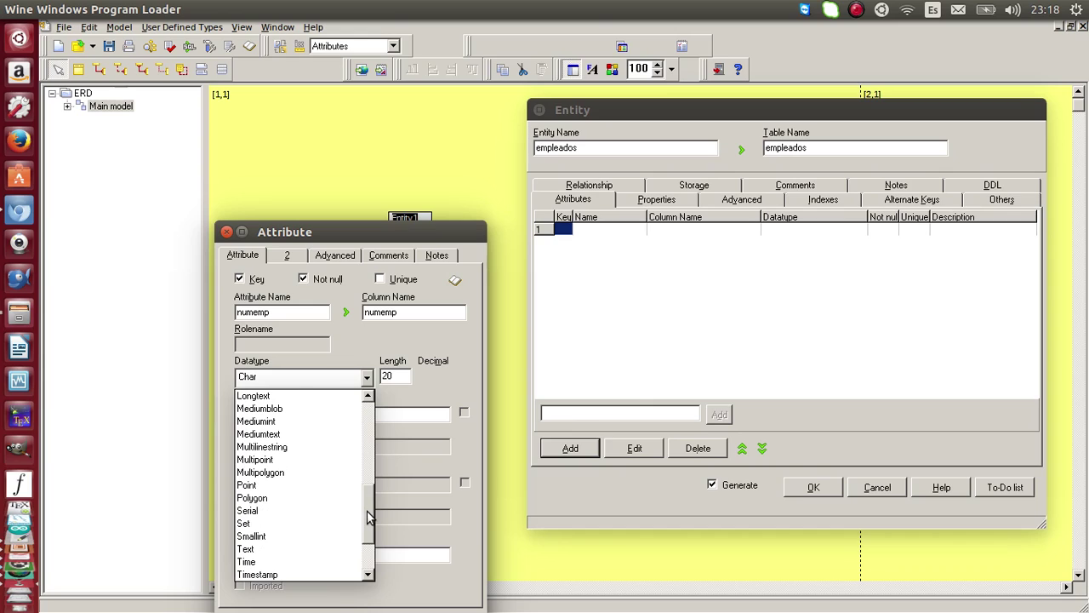
{"action": "left_click_drag", "start_coordinate": [367, 517], "coordinate": [367, 540]}
{"action": "left_click", "coordinate": [296, 563]}
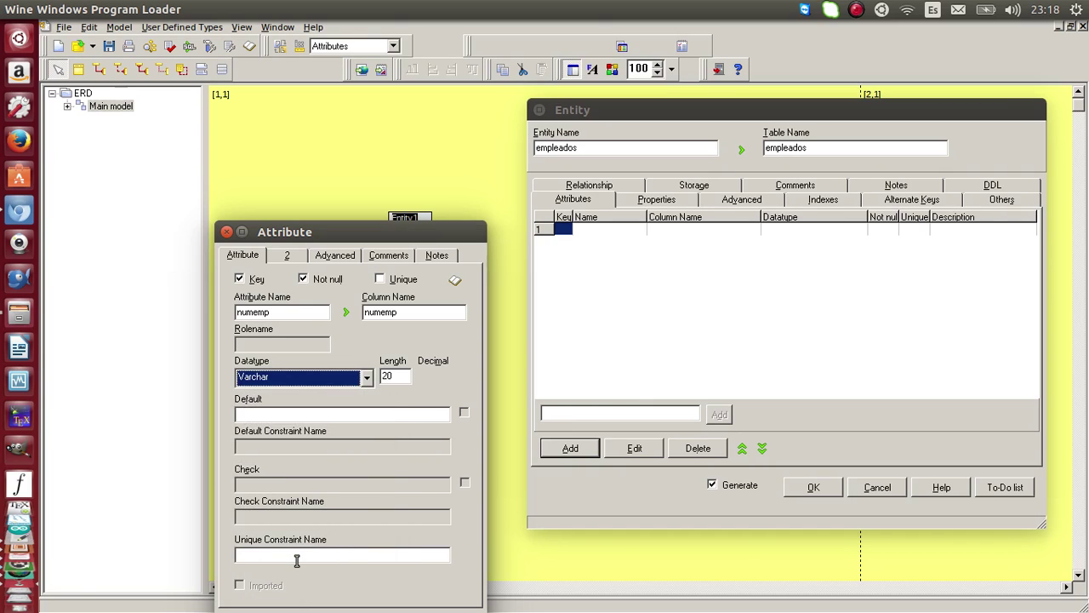
- Set the numemp attribute's length to 10 and save the attribute
{"action": "left_click", "coordinate": [399, 375]}
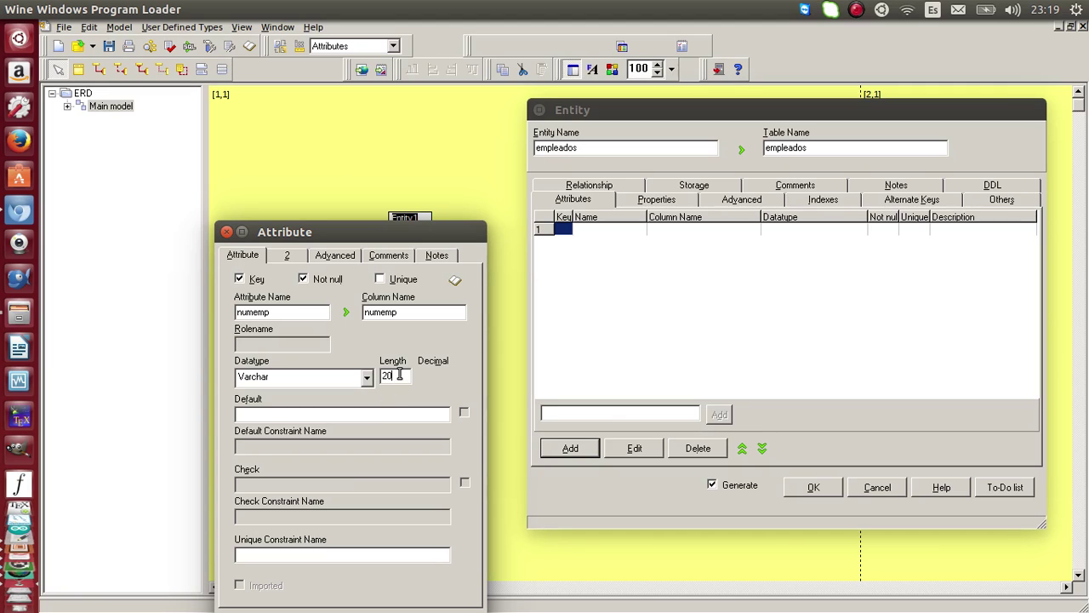
{"action": "key", "text": "BackSpace"}
{"action": "key", "text": "BackSpace"}
{"action": "type", "text": "19"}
{"action": "key", "text": "BackSpace"}
{"action": "type", "text": "0"}
{"action": "left_click_drag", "start_coordinate": [393, 232], "coordinate": [385, 129]}
{"action": "left_click", "coordinate": [244, 524]}
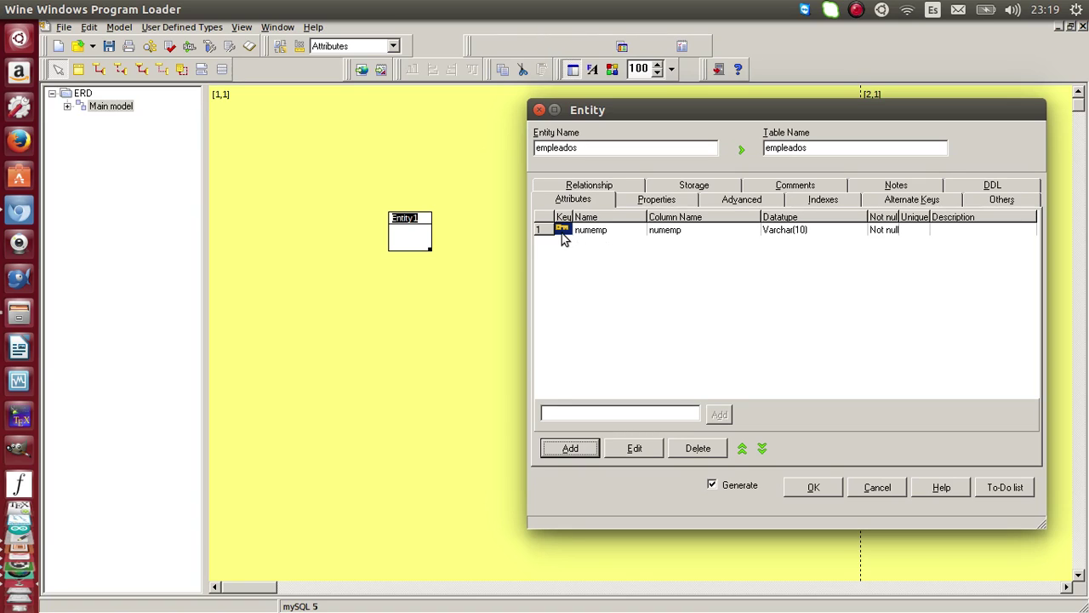
- Add a nombre attribute of datatype Varchar with length 30 to the empleados entity
{"action": "left_click", "coordinate": [591, 448]}
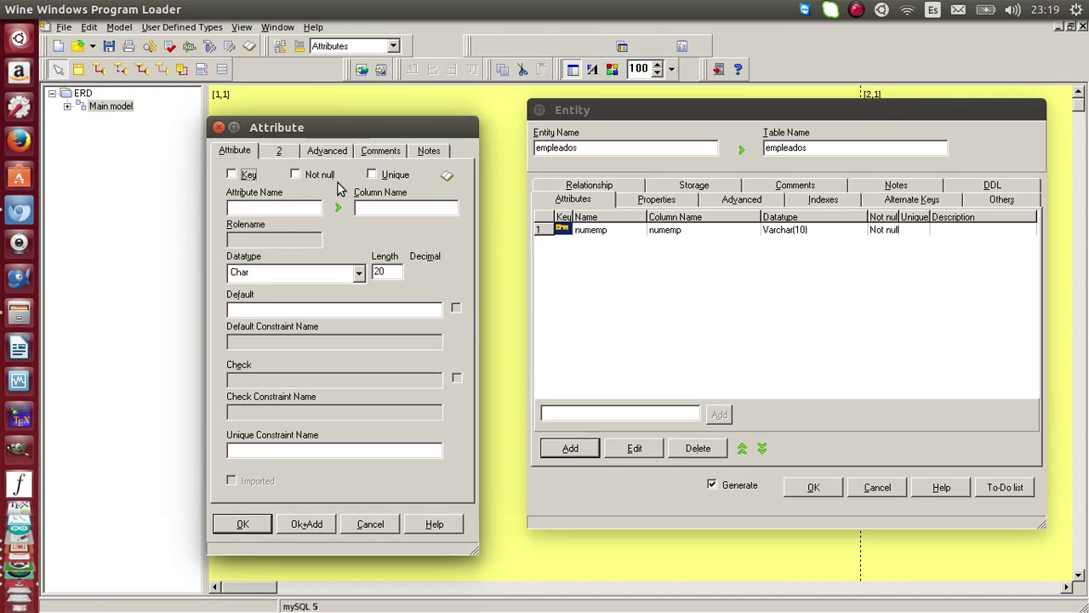
{"action": "left_click", "coordinate": [291, 208]}
{"action": "type", "text": "nombre"}
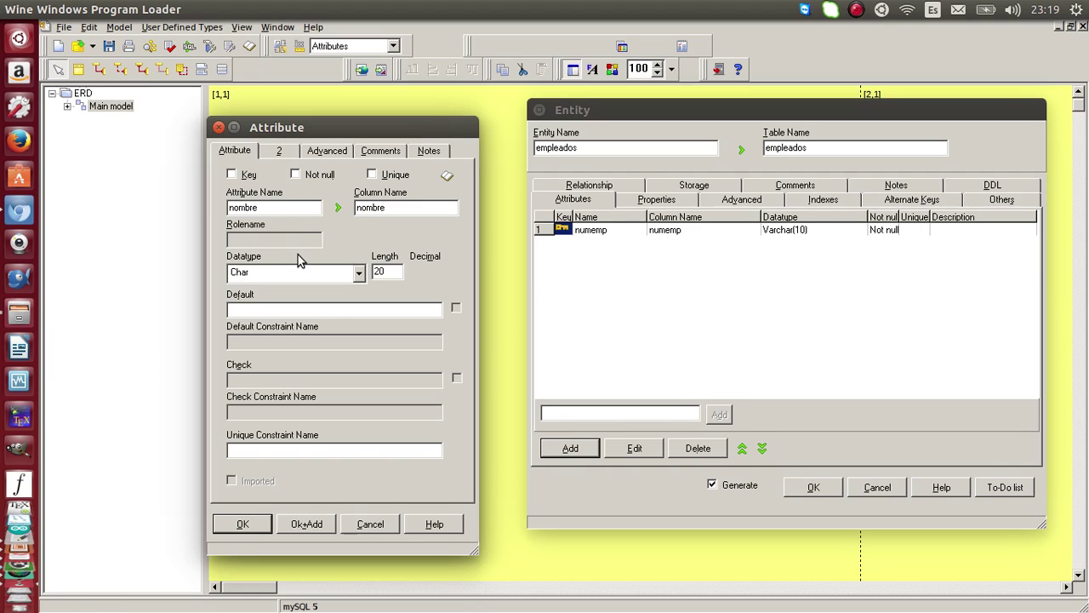
{"action": "left_click", "coordinate": [357, 274]}
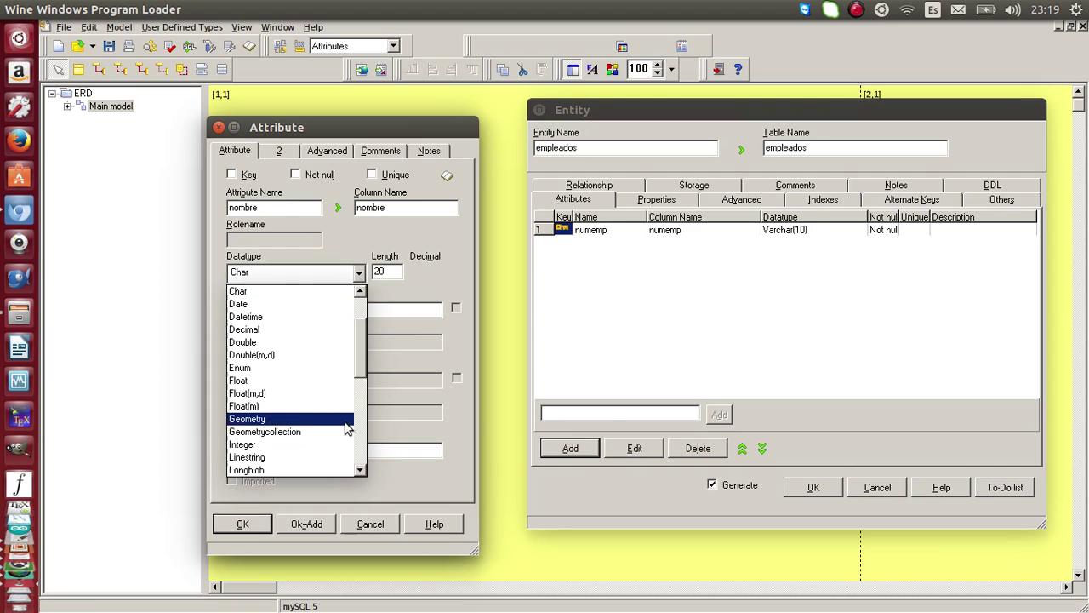
{"action": "left_click", "coordinate": [360, 437]}
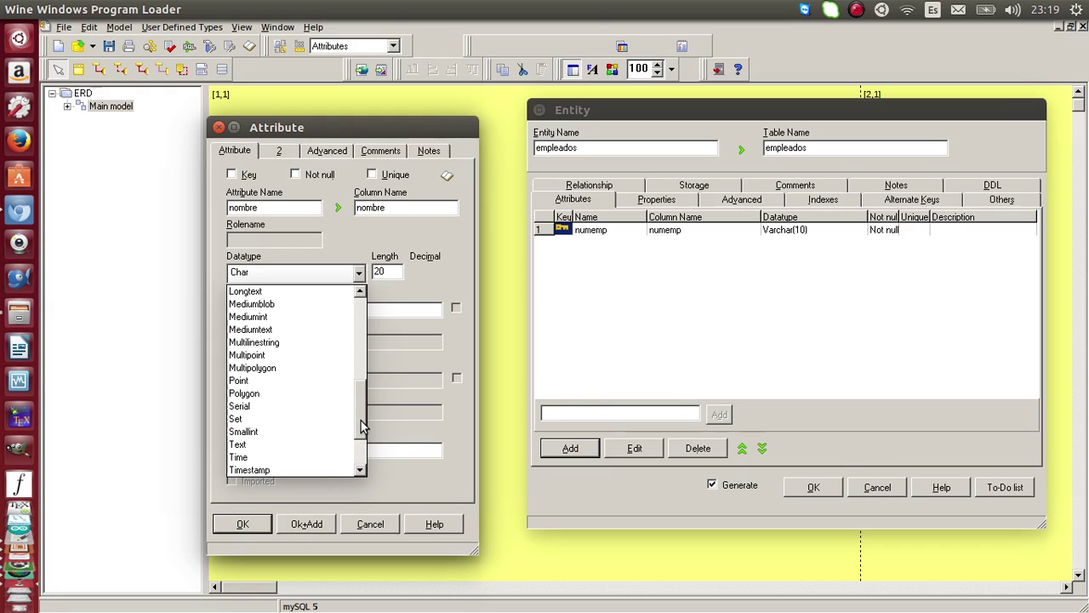
{"action": "left_click_drag", "start_coordinate": [360, 434], "coordinate": [360, 465]}
{"action": "left_click", "coordinate": [306, 457]}
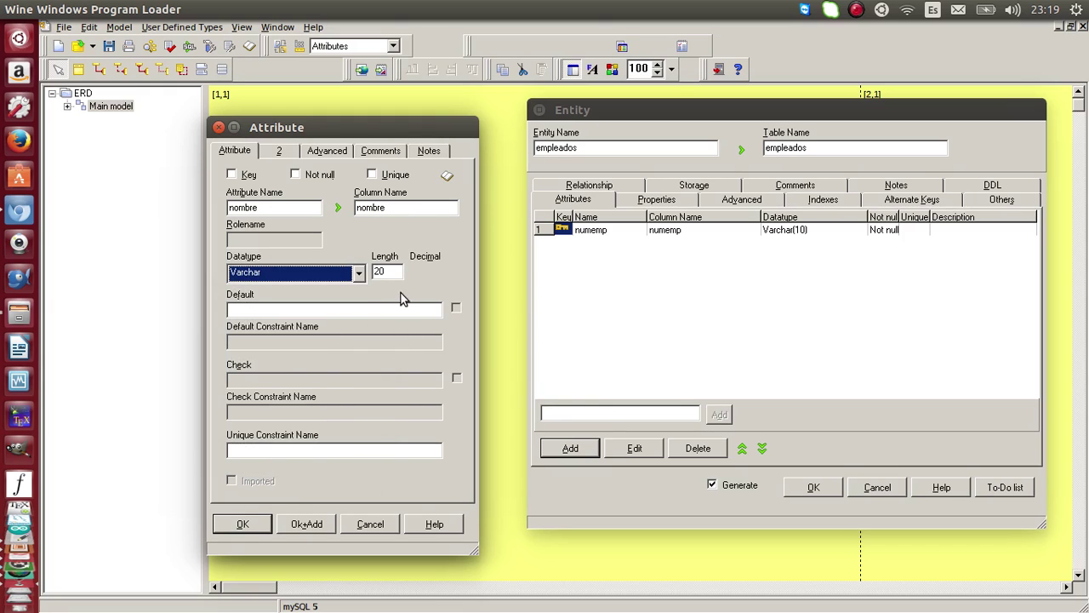
{"action": "left_click", "coordinate": [392, 271]}
{"action": "key", "text": "BackSpace"}
{"action": "key", "text": "BackSpace"}
{"action": "type", "text": "30"}
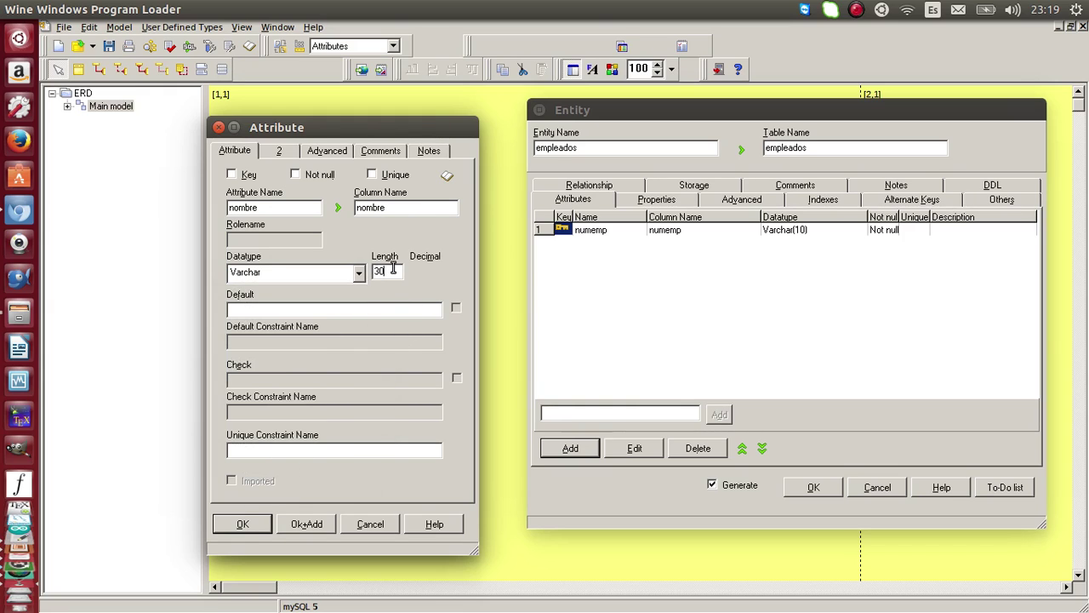
{"action": "left_click", "coordinate": [243, 524]}
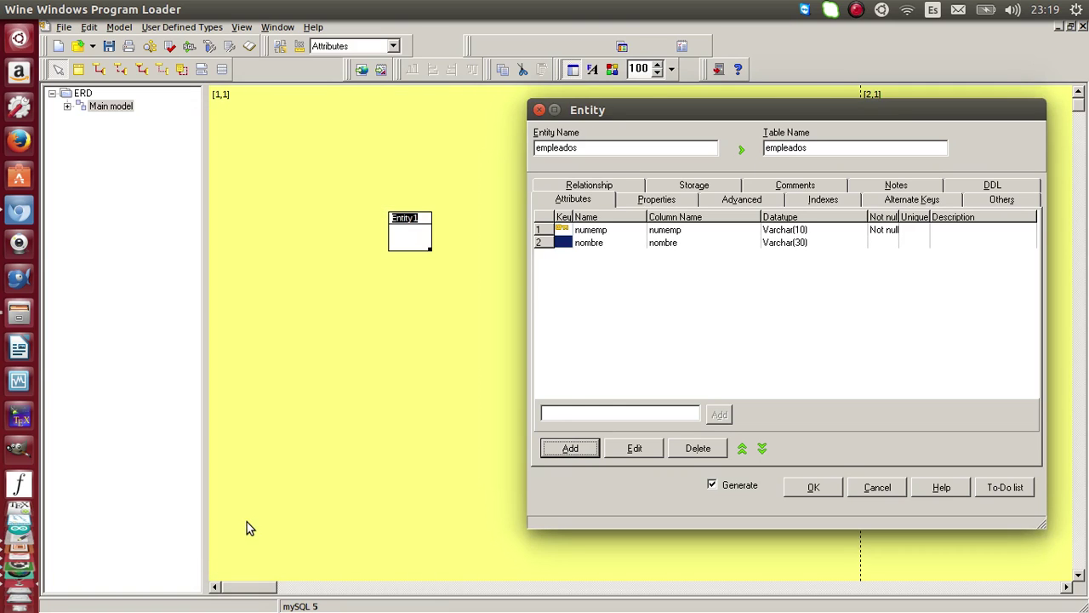
- Check the attribute list in the gedit document, and add a direccion attribute of datatype Varchar with the default length 20 to empleados
{"action": "key", "text": "alt+Tab"}
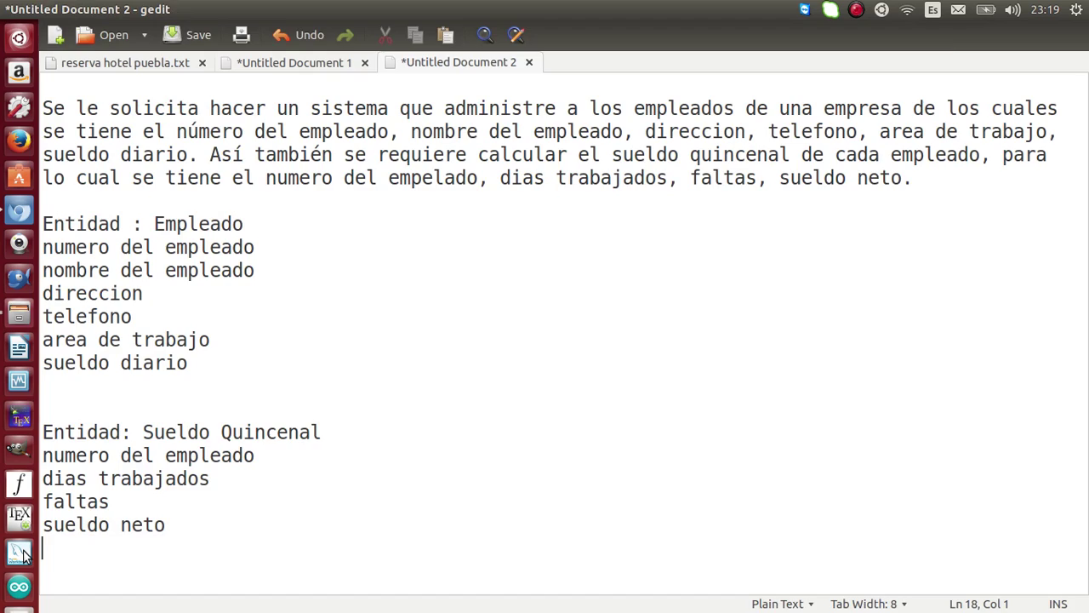
{"action": "key", "text": "alt+Tab"}
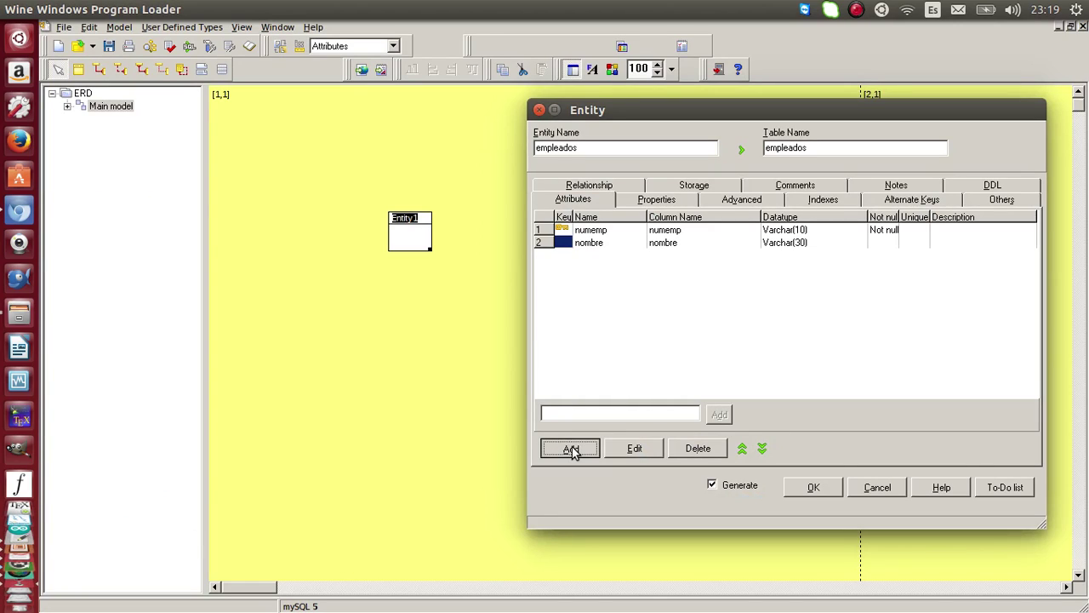
{"action": "left_click", "coordinate": [575, 450]}
{"action": "left_click", "coordinate": [274, 207]}
{"action": "type", "text": "d"}
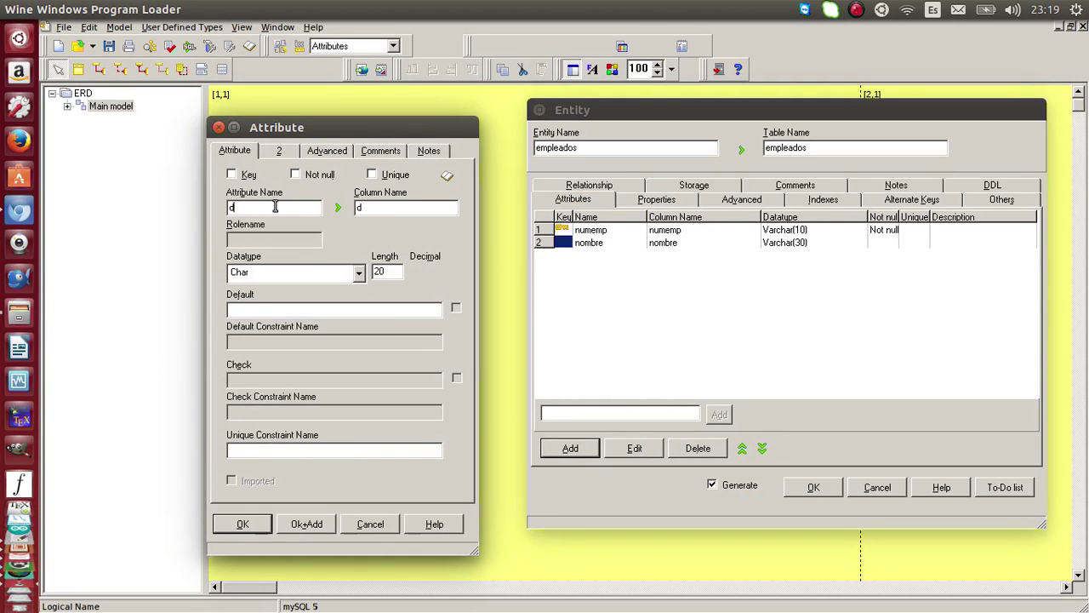
{"action": "type", "text": "ireccion"}
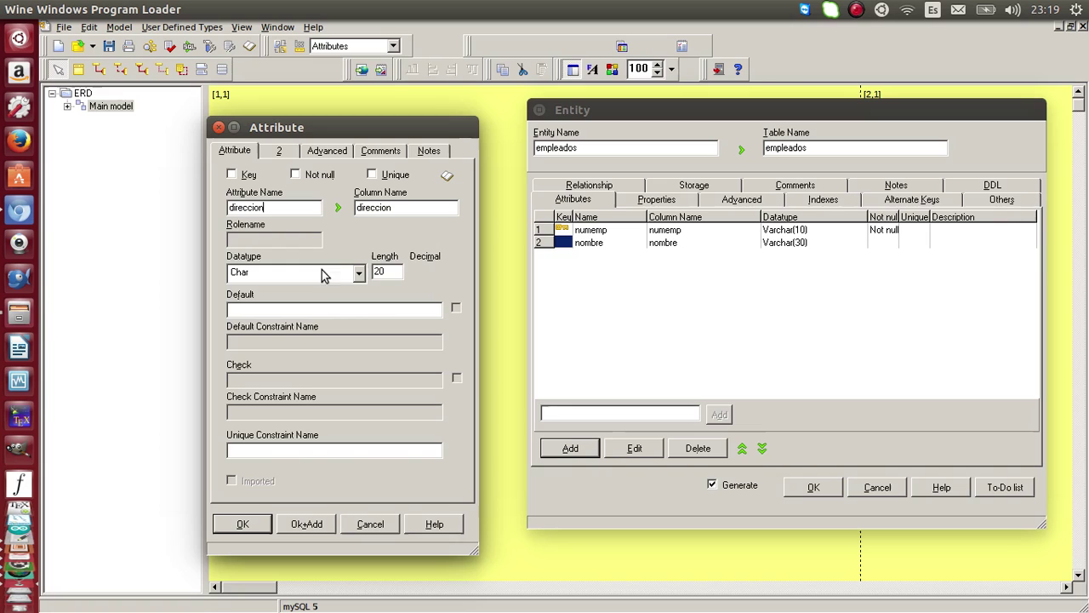
{"action": "left_click", "coordinate": [355, 273]}
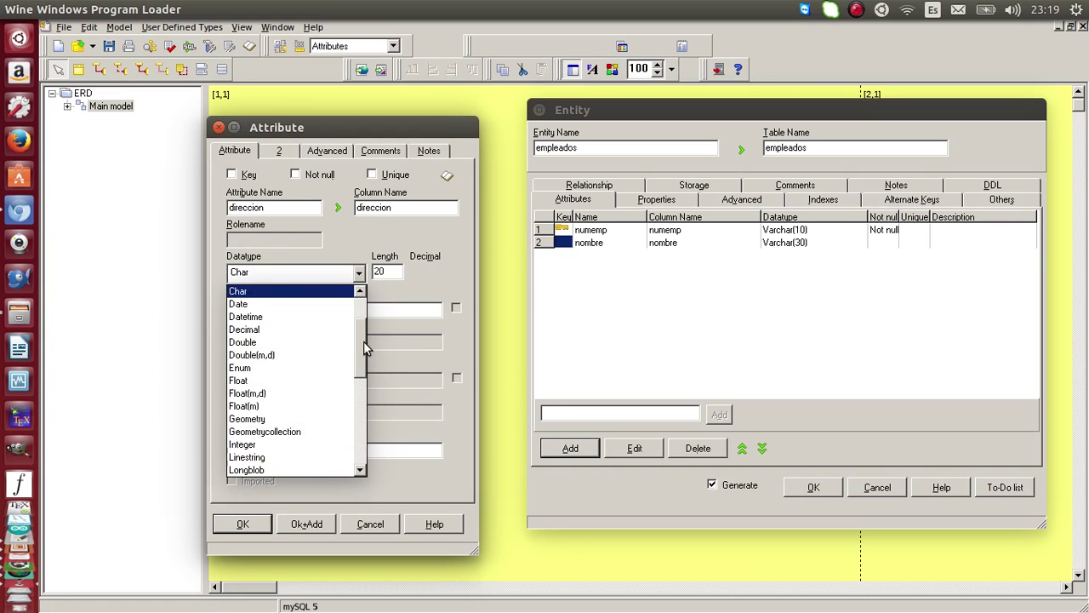
{"action": "left_click_drag", "start_coordinate": [363, 341], "coordinate": [364, 474]}
{"action": "left_click", "coordinate": [324, 460]}
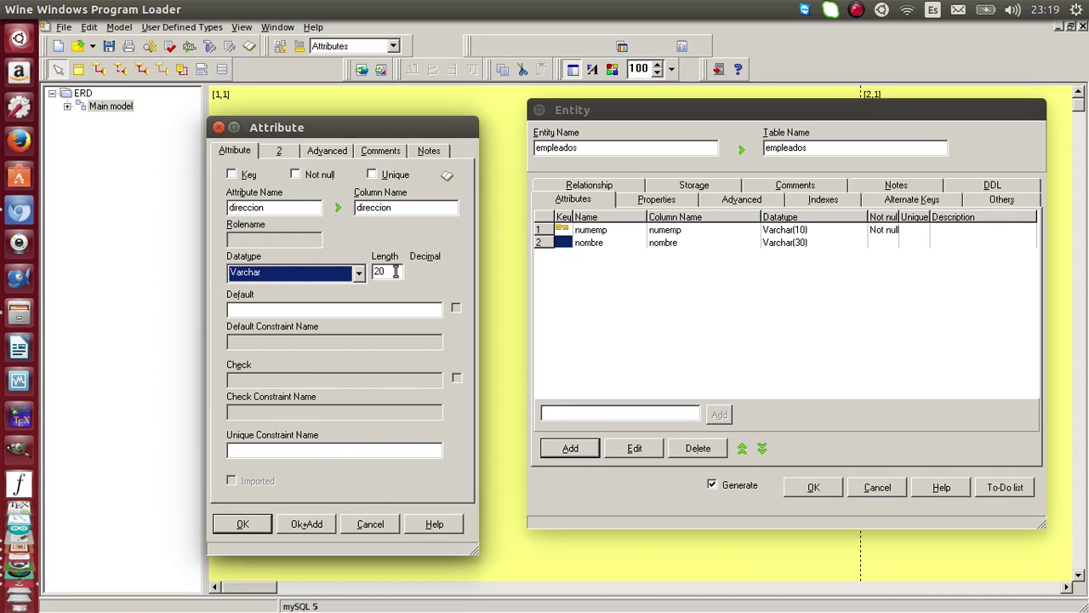
{"action": "left_click", "coordinate": [256, 523]}
- Add a telefono attribute of datatype Varchar with the default length 20 to the empleados entity
{"action": "left_click", "coordinate": [584, 450]}
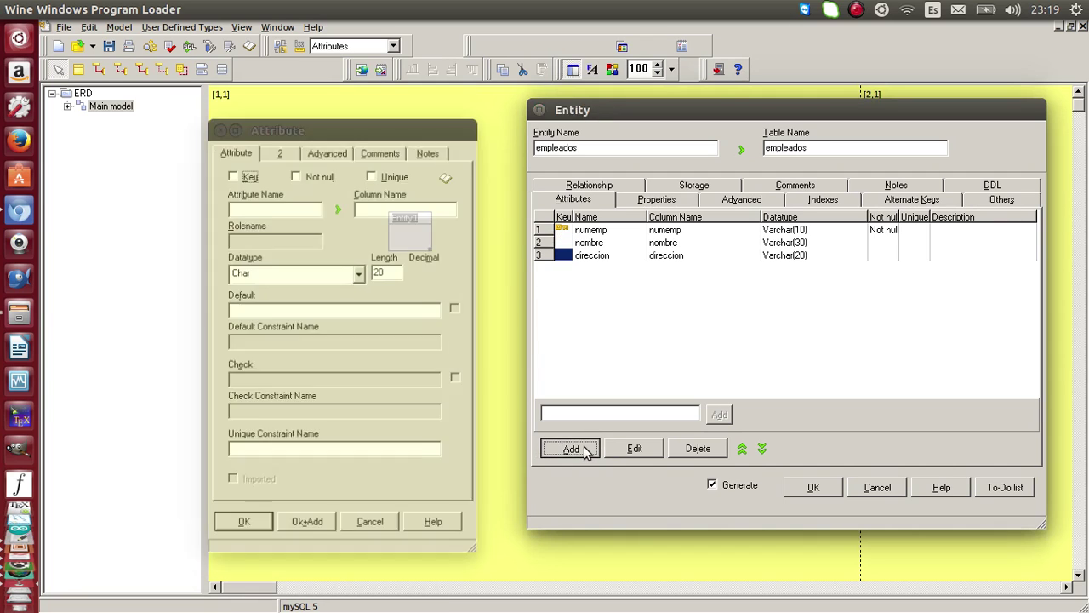
{"action": "left_click", "coordinate": [286, 209]}
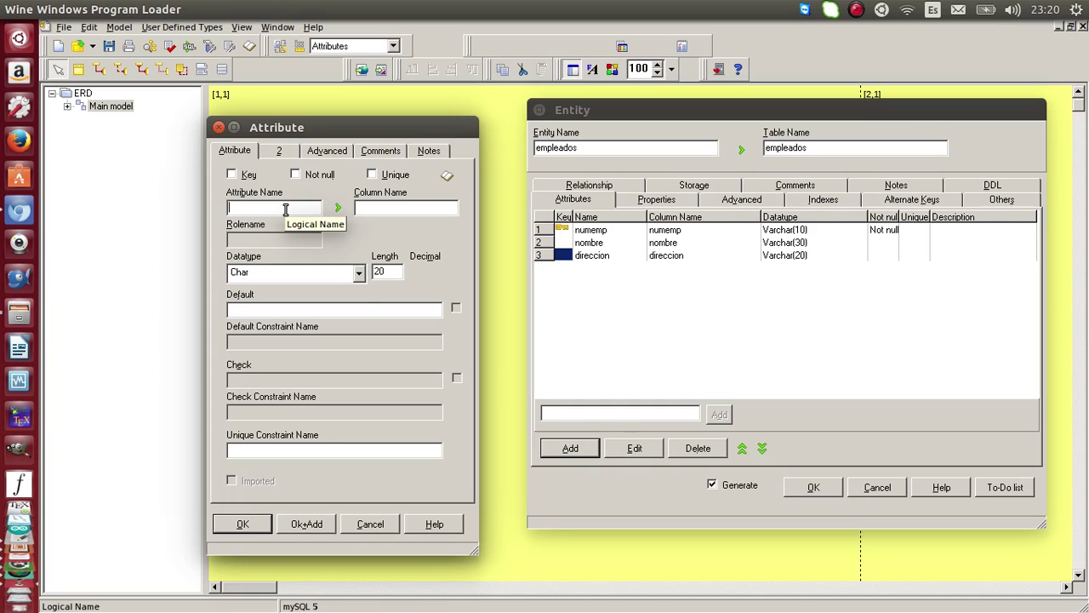
{"action": "type", "text": "tele"}
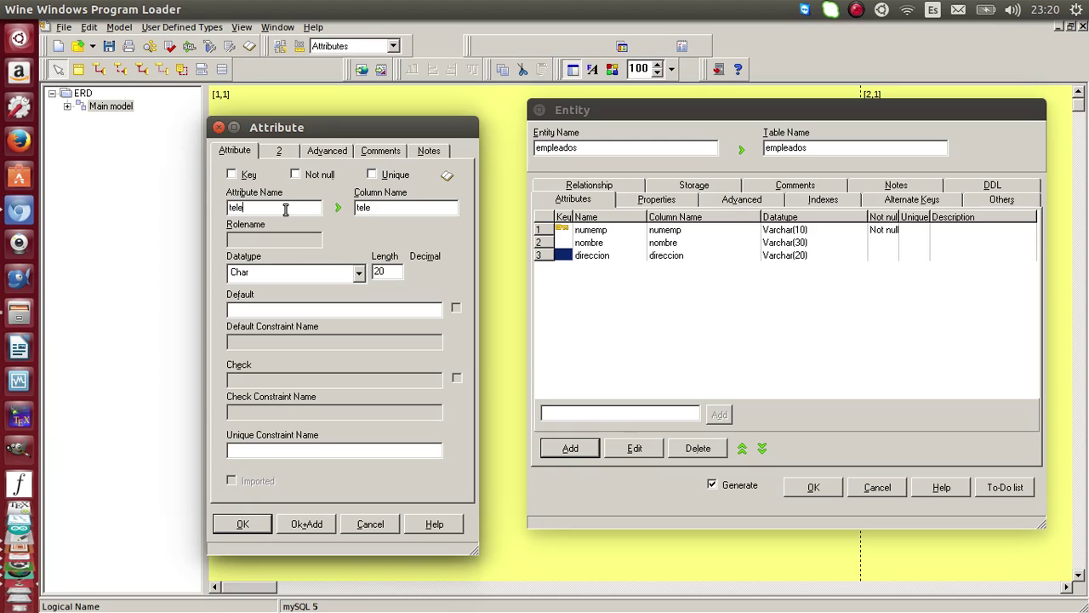
{"action": "type", "text": "fono"}
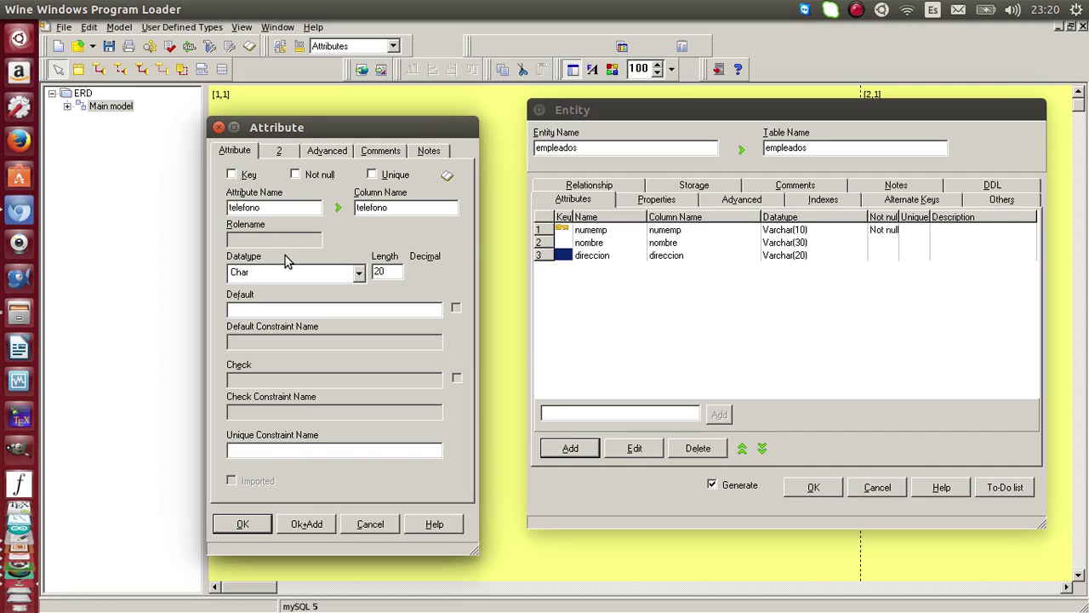
{"action": "left_click", "coordinate": [359, 272]}
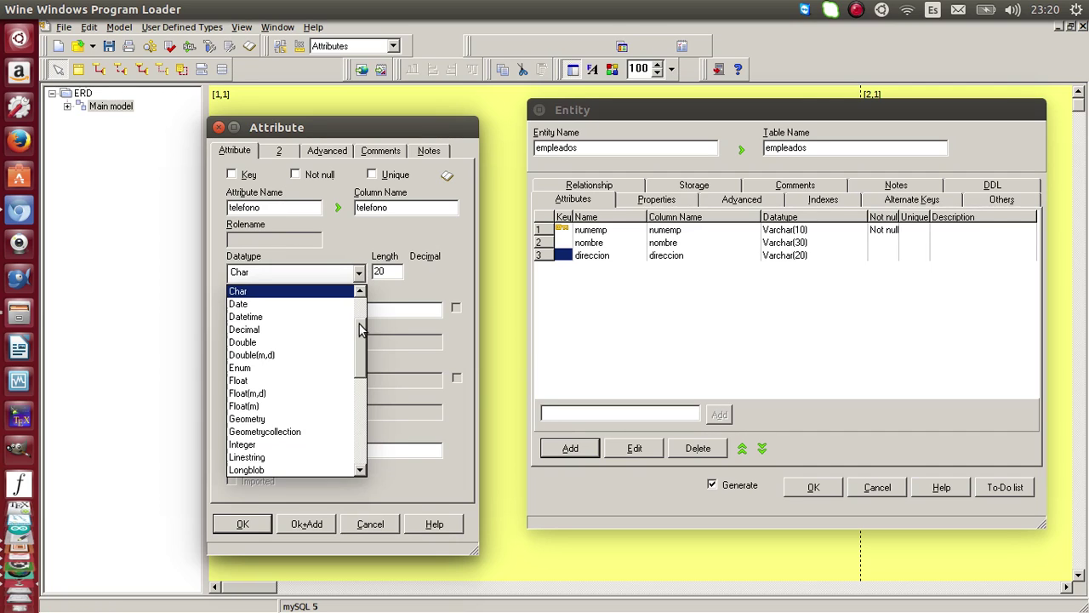
{"action": "scroll", "coordinate": [364, 328], "scroll_direction": "down", "scroll_amount": 5}
{"action": "left_click", "coordinate": [244, 457]}
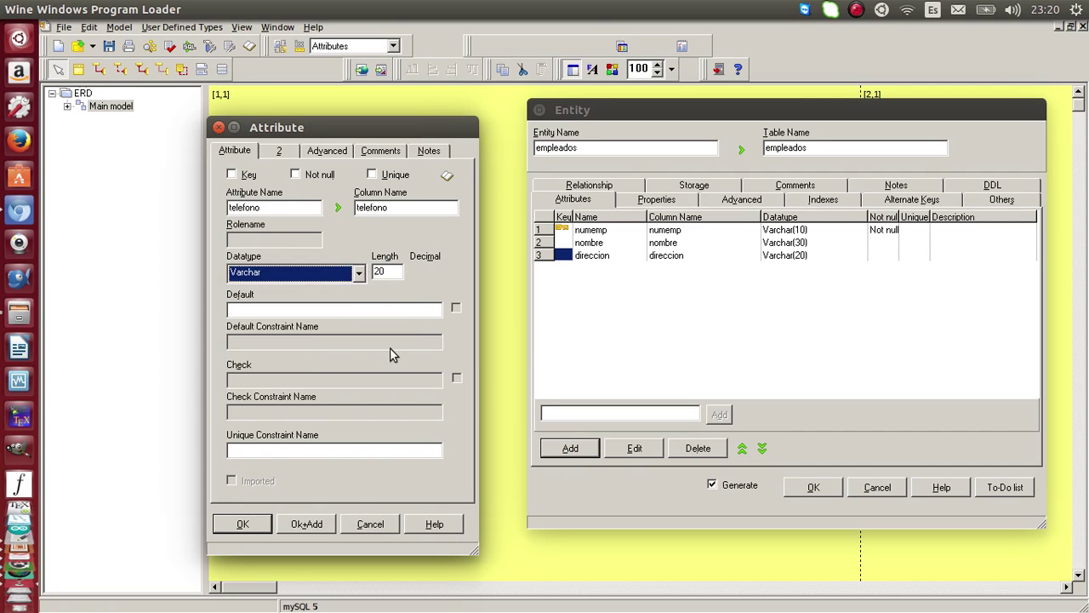
{"action": "left_click", "coordinate": [249, 523]}
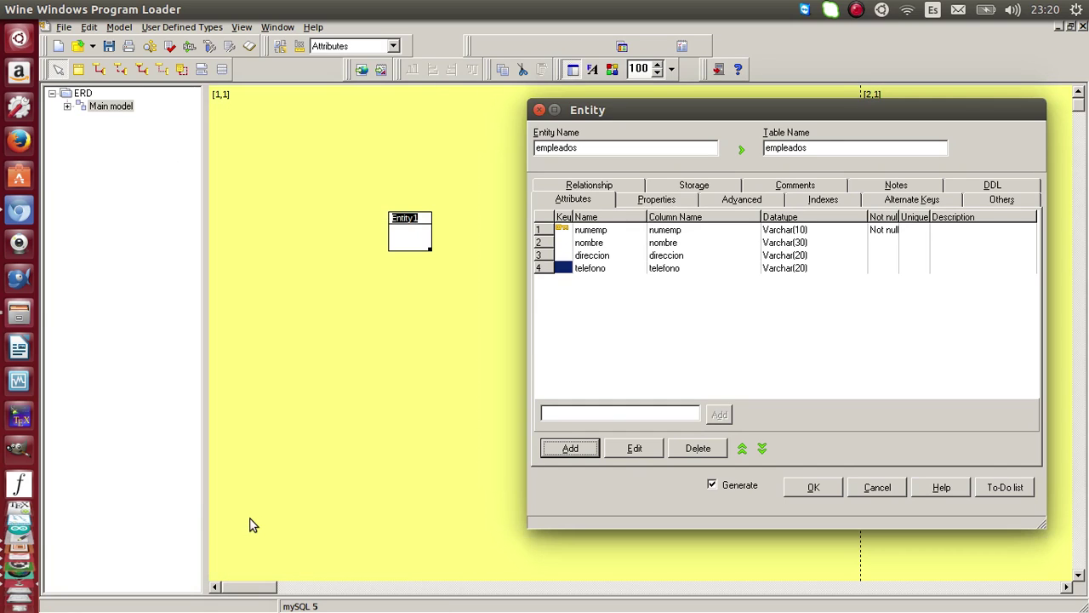
- Check the Empleado attribute list in the gedit document, and start an areatrabajo attribute of datatype Varchar in the empleados entity
{"action": "key", "text": "alt+Tab"}
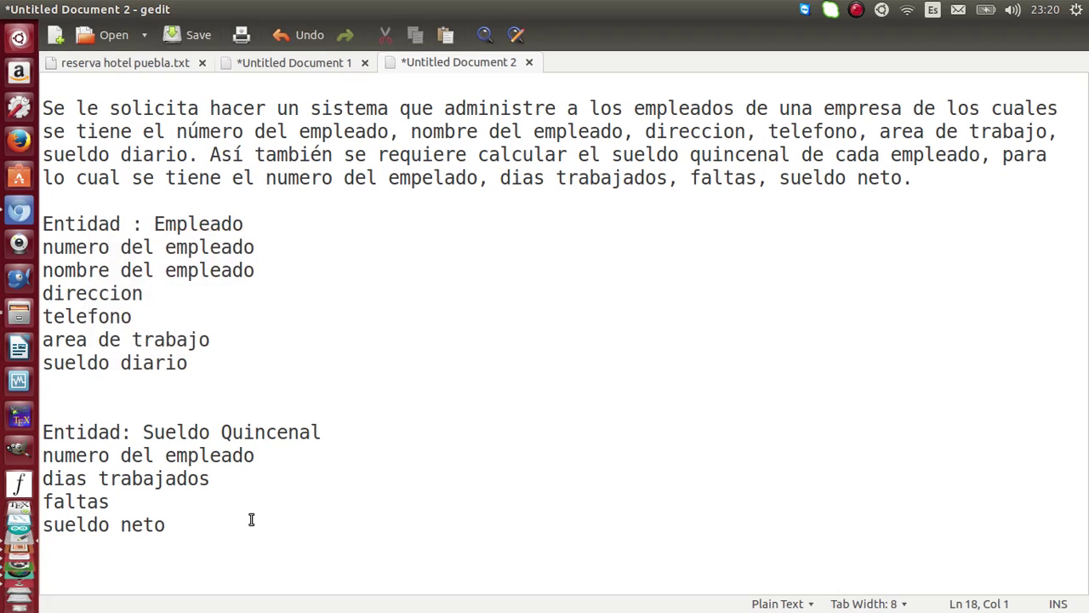
{"action": "key", "text": "alt+Tab"}
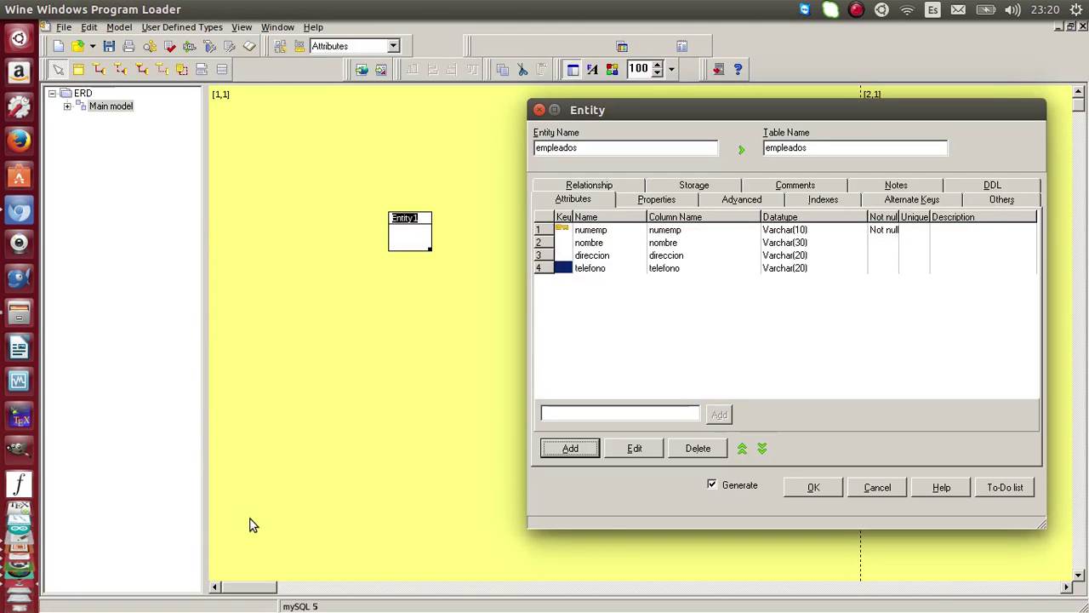
{"action": "left_click", "coordinate": [569, 448]}
{"action": "left_click", "coordinate": [306, 208]}
{"action": "type", "text": "areatrabajo"}
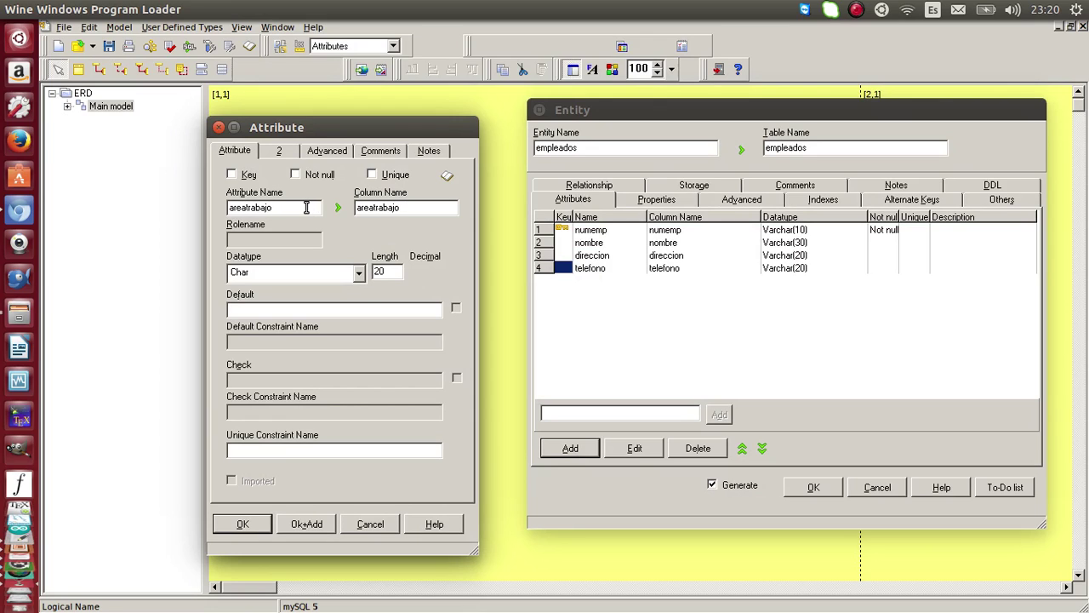
{"action": "left_click", "coordinate": [358, 272]}
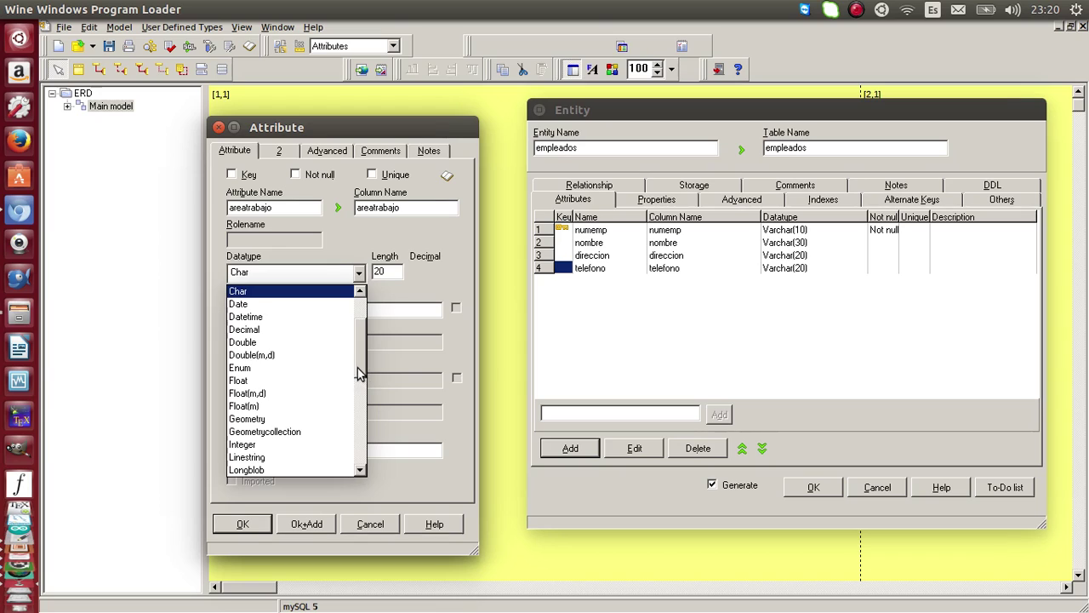
{"action": "left_click_drag", "start_coordinate": [359, 375], "coordinate": [360, 428]}
{"action": "left_click", "coordinate": [341, 453]}
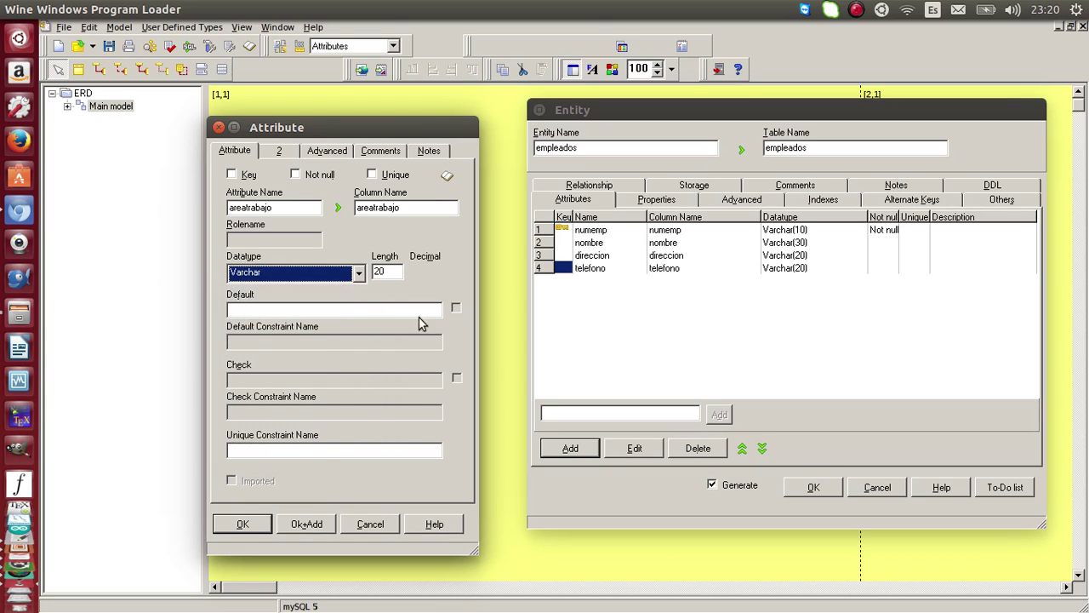
- Set the areatrabajo attribute's length to 30 and save the attribute
{"action": "left_click", "coordinate": [393, 271]}
{"action": "key", "text": "BackSpace"}
{"action": "key", "text": "BackSpace"}
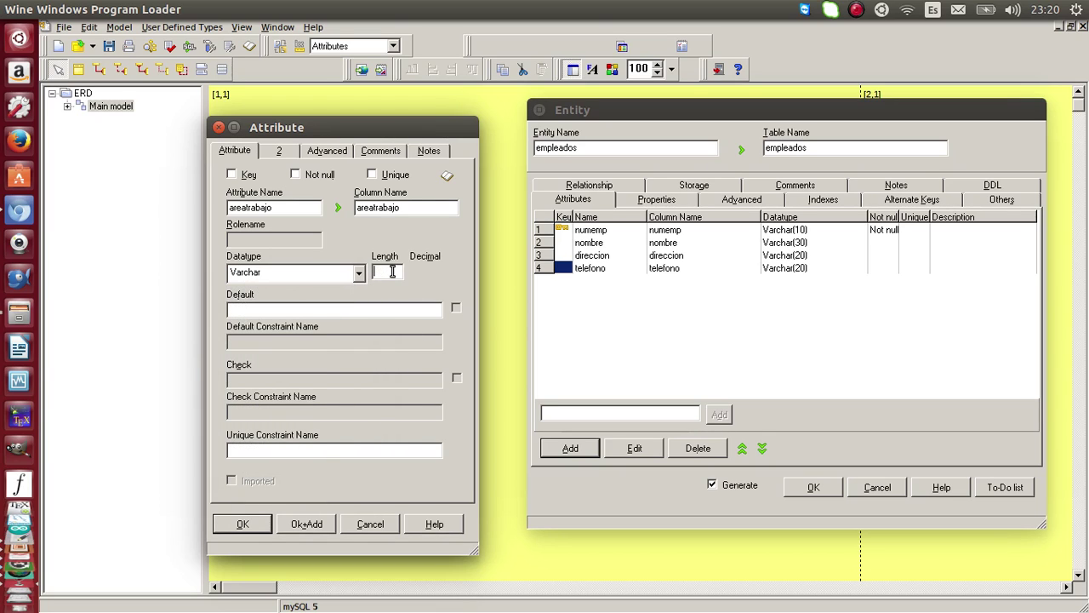
{"action": "type", "text": "30"}
{"action": "left_click", "coordinate": [253, 524]}
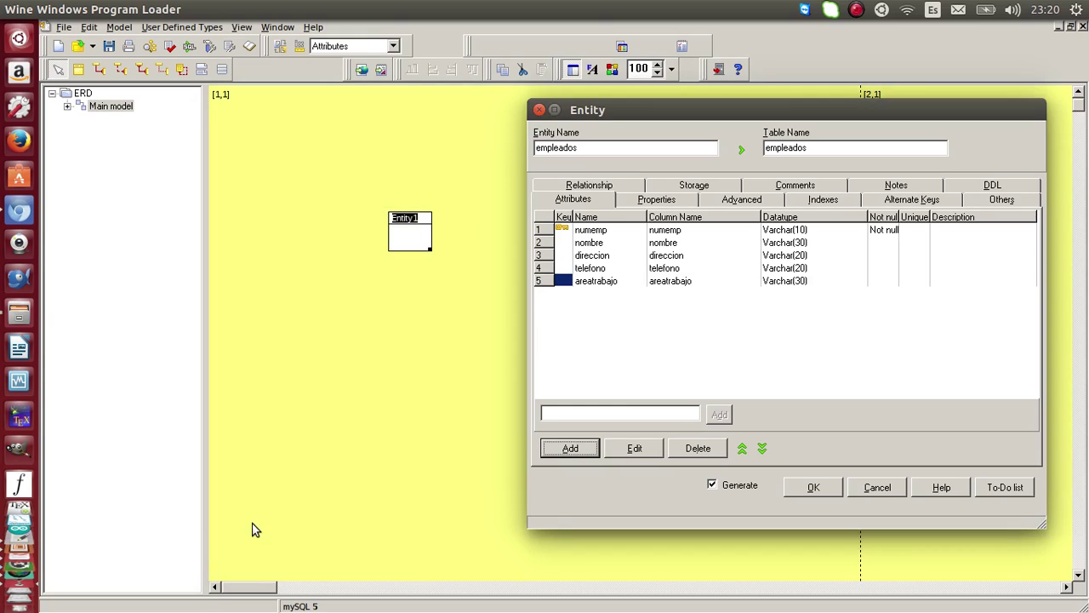
- Add an sdodia attribute of datatype Decimal with the default length 10 and 2 decimals to empleados, and save the entity
{"action": "left_click", "coordinate": [570, 449]}
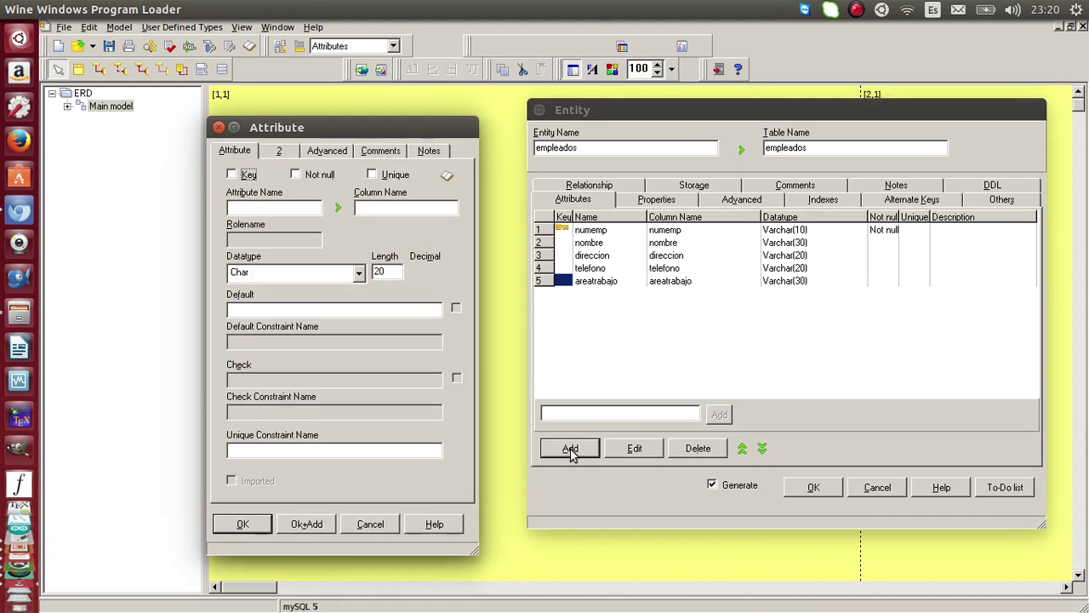
{"action": "left_click", "coordinate": [306, 209]}
{"action": "type", "text": "sdodia"}
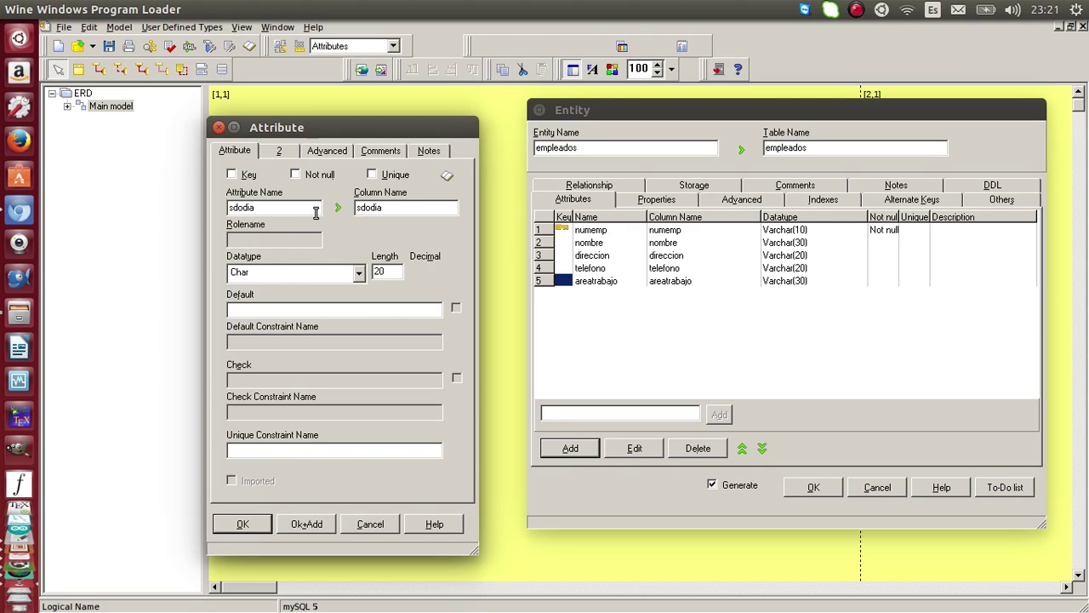
{"action": "left_click", "coordinate": [360, 272]}
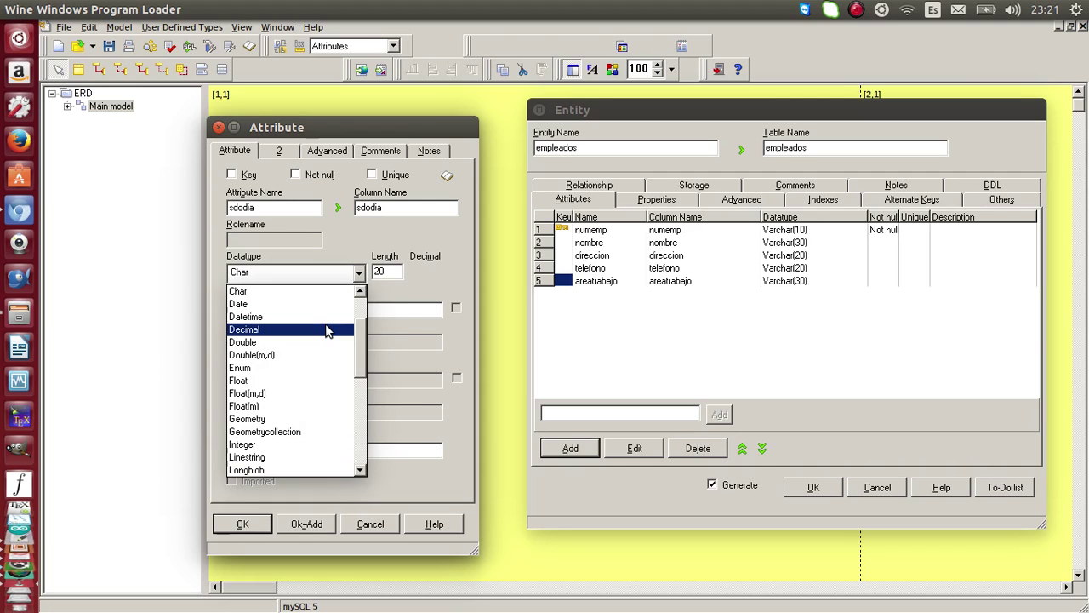
{"action": "left_click", "coordinate": [329, 330]}
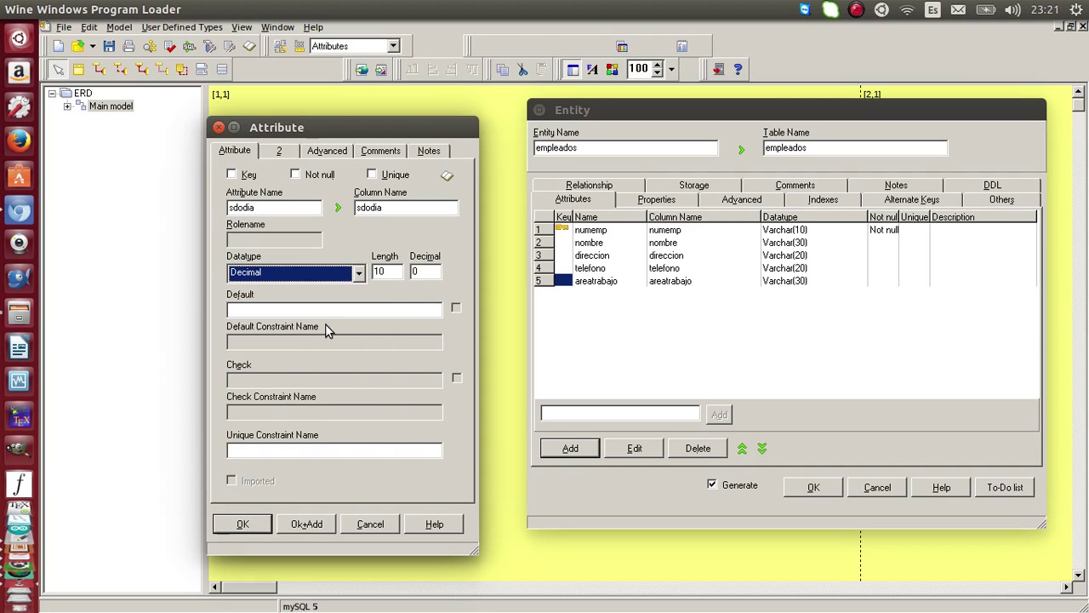
{"action": "left_click", "coordinate": [391, 275]}
{"action": "double_click", "coordinate": [376, 272]}
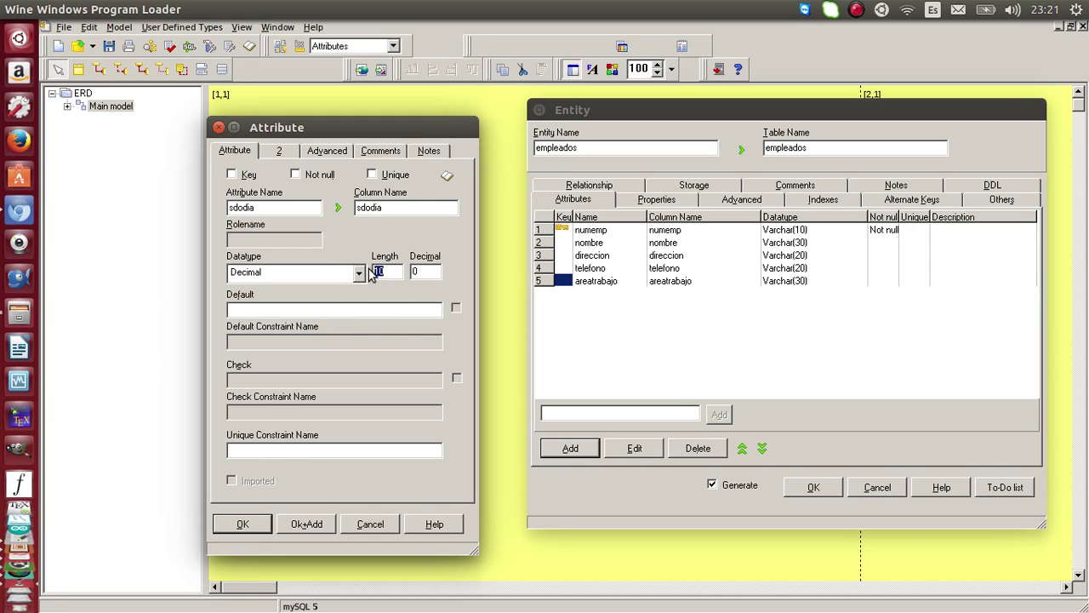
{"action": "left_click", "coordinate": [428, 271]}
{"action": "key", "text": "BackSpace"}
{"action": "type", "text": "2"}
{"action": "left_click", "coordinate": [244, 524]}
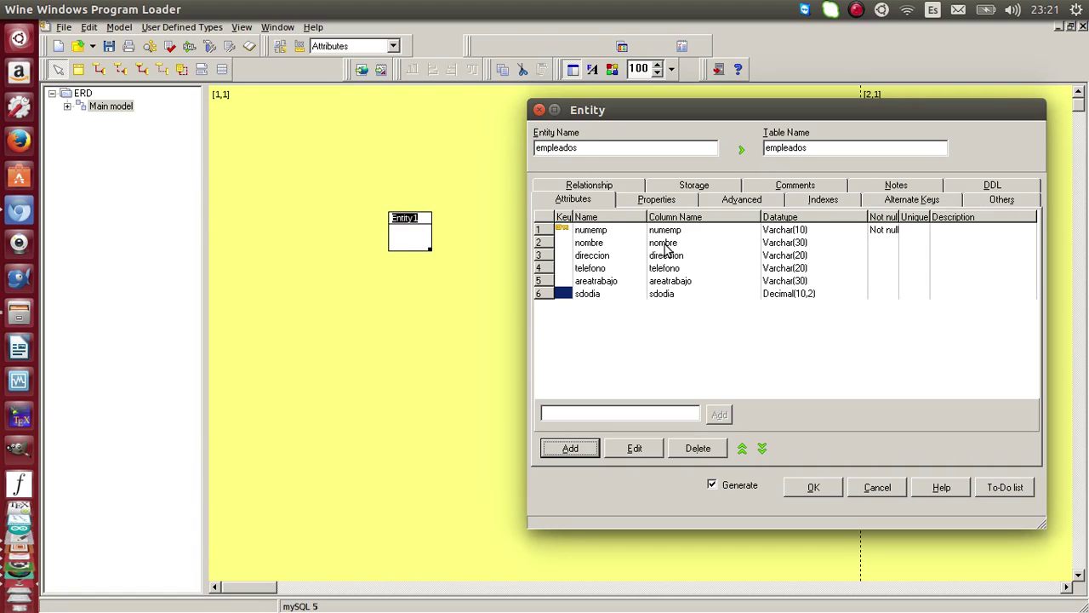
{"action": "left_click", "coordinate": [826, 489]}
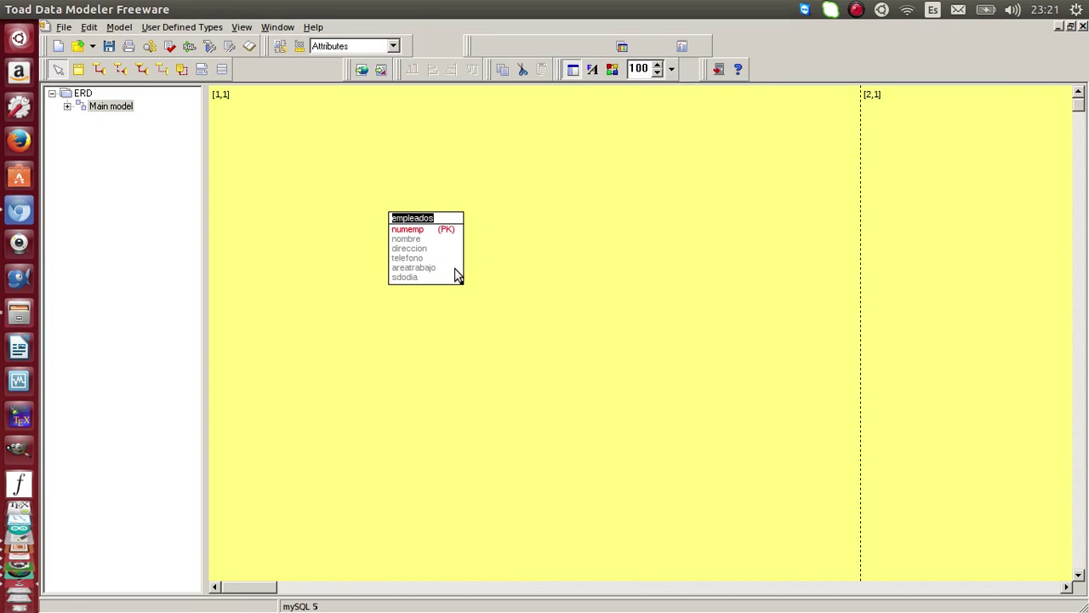
- Shift the empleados entity slightly left on the diagram and place a new entity to its right
{"action": "left_click_drag", "start_coordinate": [451, 275], "coordinate": [411, 272]}
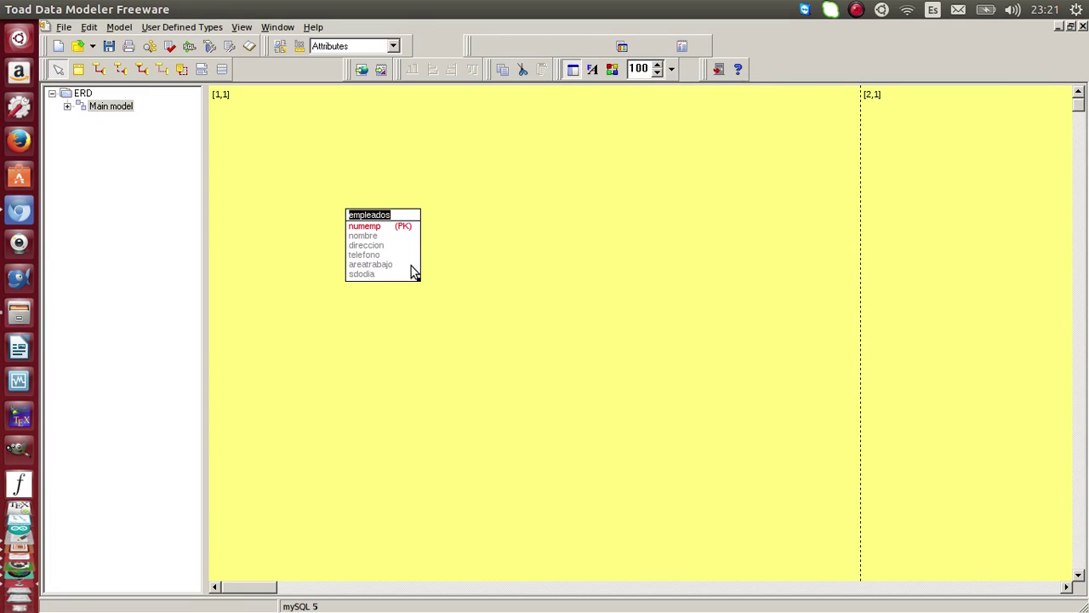
{"action": "left_click", "coordinate": [79, 69]}
{"action": "left_click", "coordinate": [531, 196]}
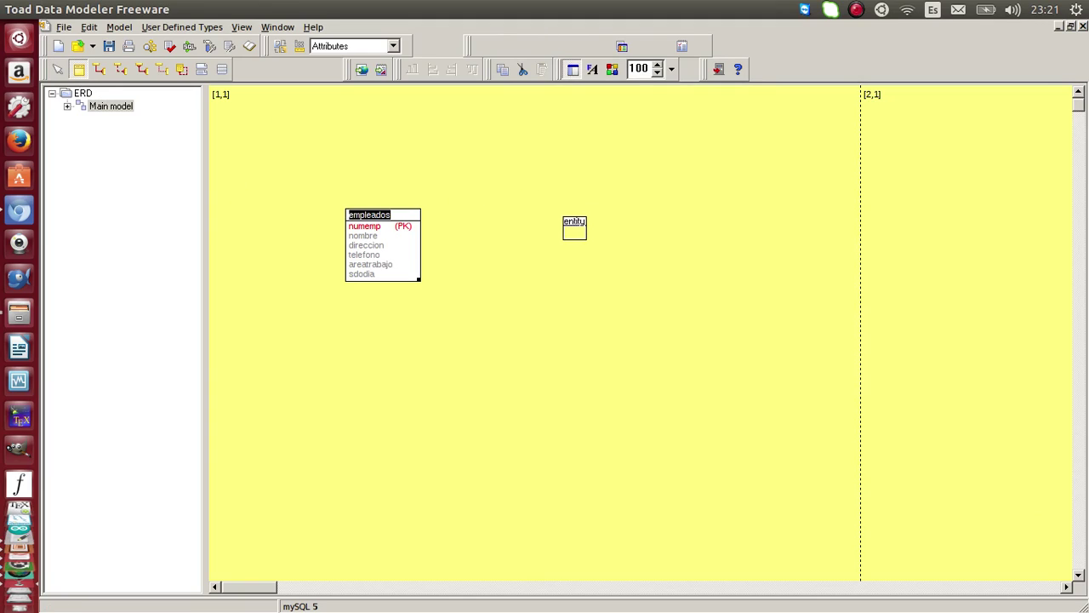
{"action": "left_click", "coordinate": [560, 215]}
- Open the new entity's properties, check the second entity in the gedit document, and name the new entity sdoquin
{"action": "double_click", "coordinate": [584, 220]}
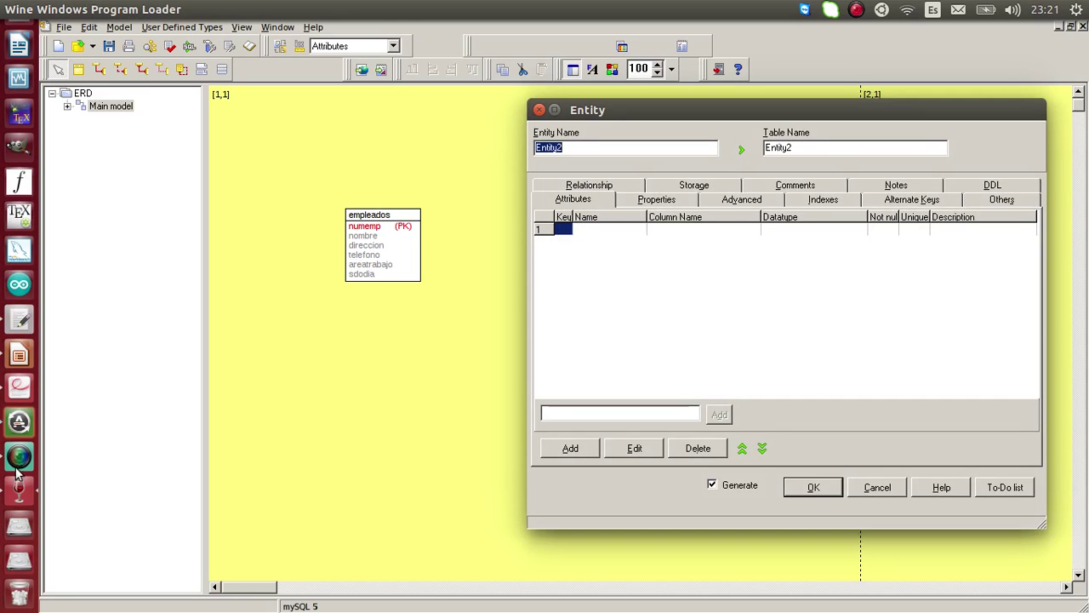
{"action": "left_click", "coordinate": [18, 323]}
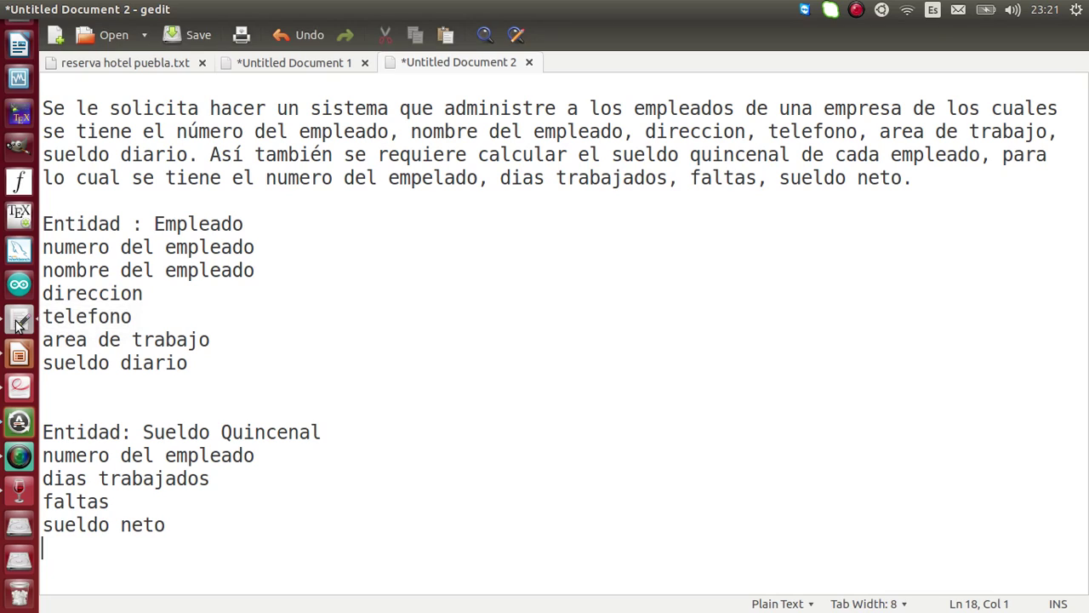
{"action": "key", "text": "alt+Tab"}
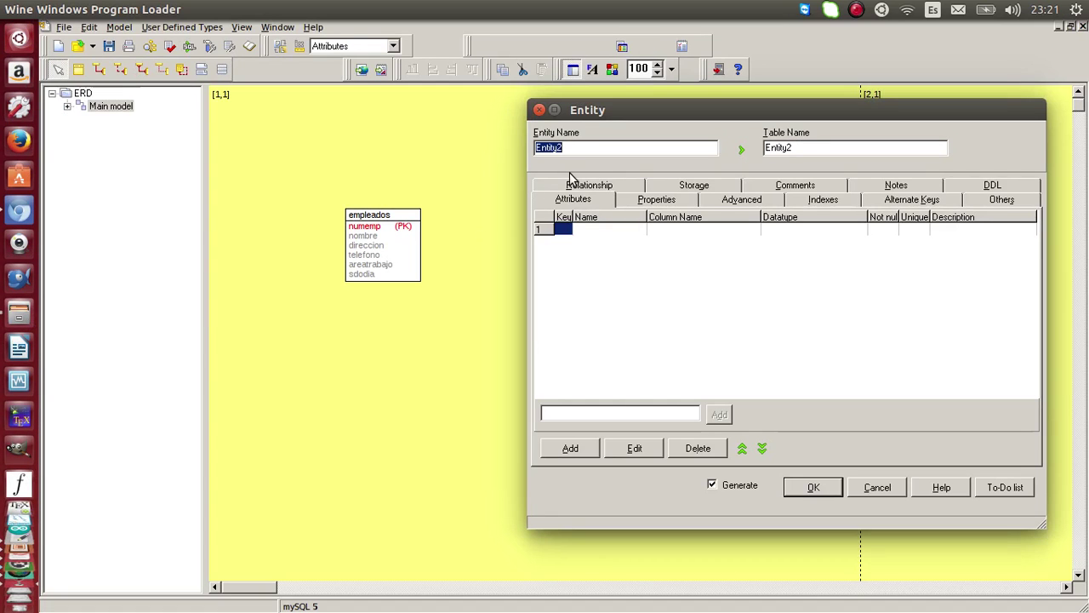
{"action": "type", "text": "sdoquin"}
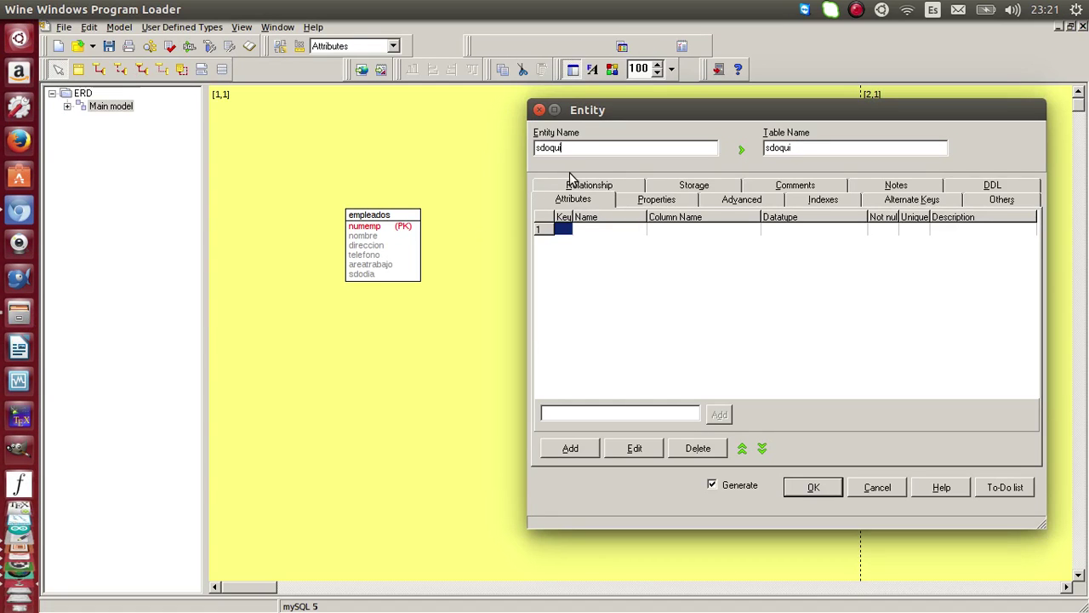
- Add a non-key numemp attribute of datatype Varchar with length 10 to the sdoquin entity
{"action": "left_click", "coordinate": [570, 448]}
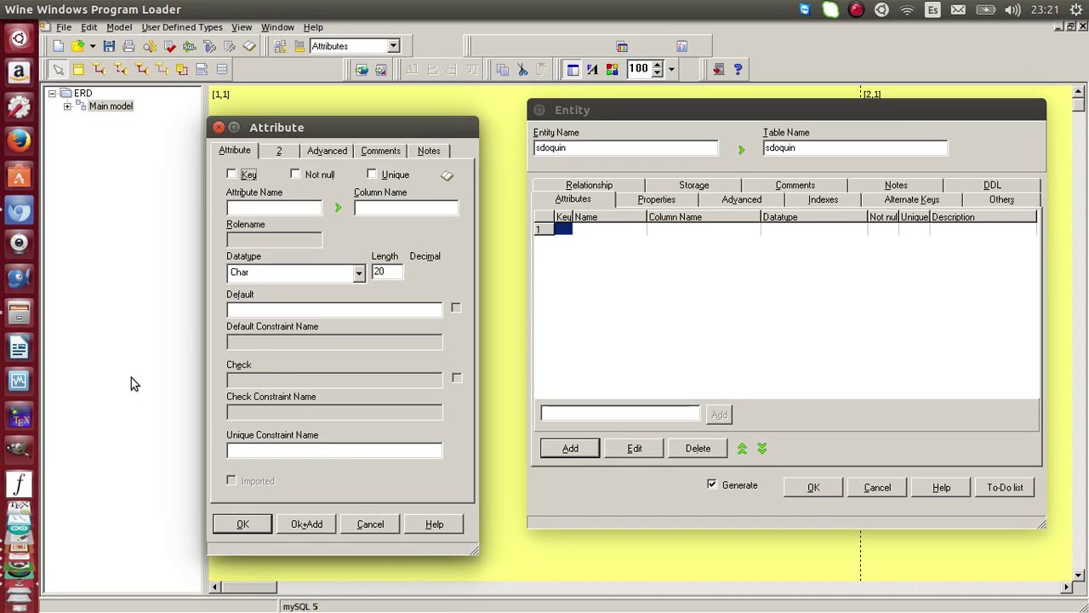
{"action": "left_click", "coordinate": [304, 210]}
{"action": "type", "text": "numemp"}
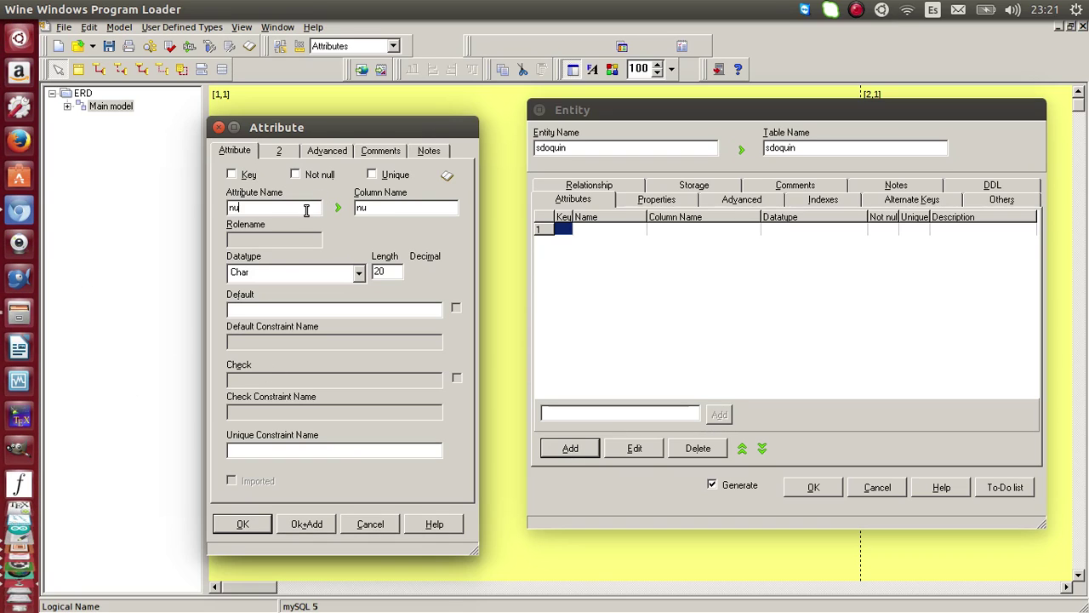
{"action": "left_click", "coordinate": [359, 273]}
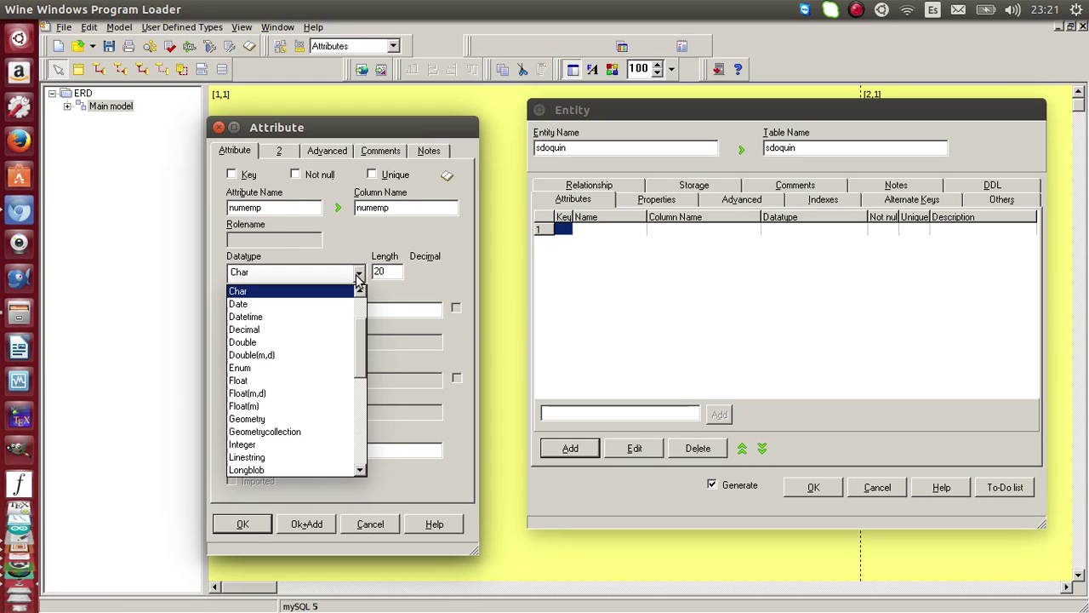
{"action": "left_click", "coordinate": [359, 430]}
{"action": "left_click", "coordinate": [359, 430]}
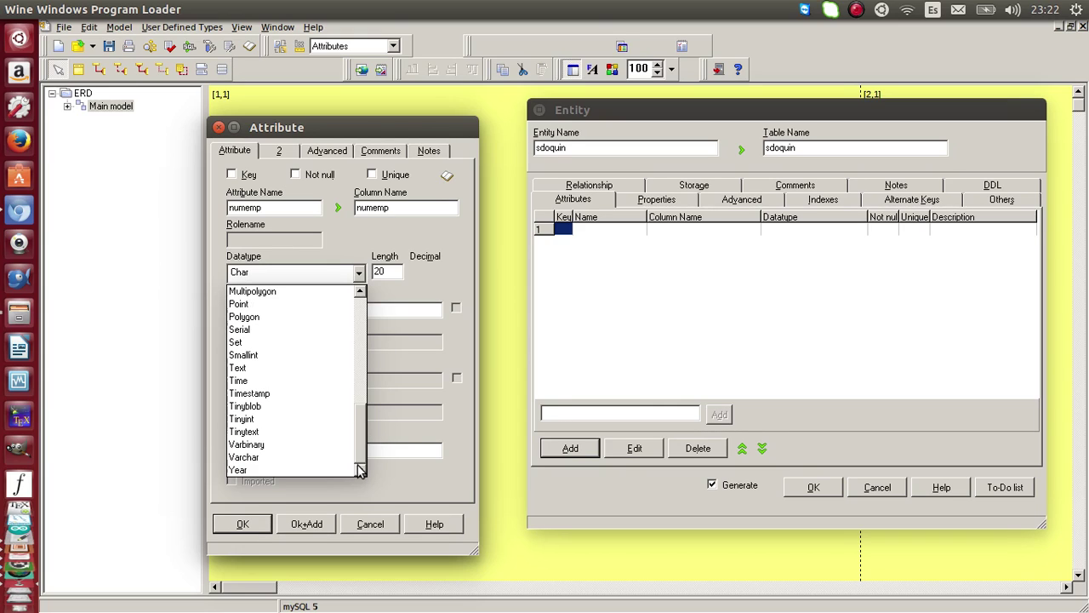
{"action": "left_click", "coordinate": [312, 457]}
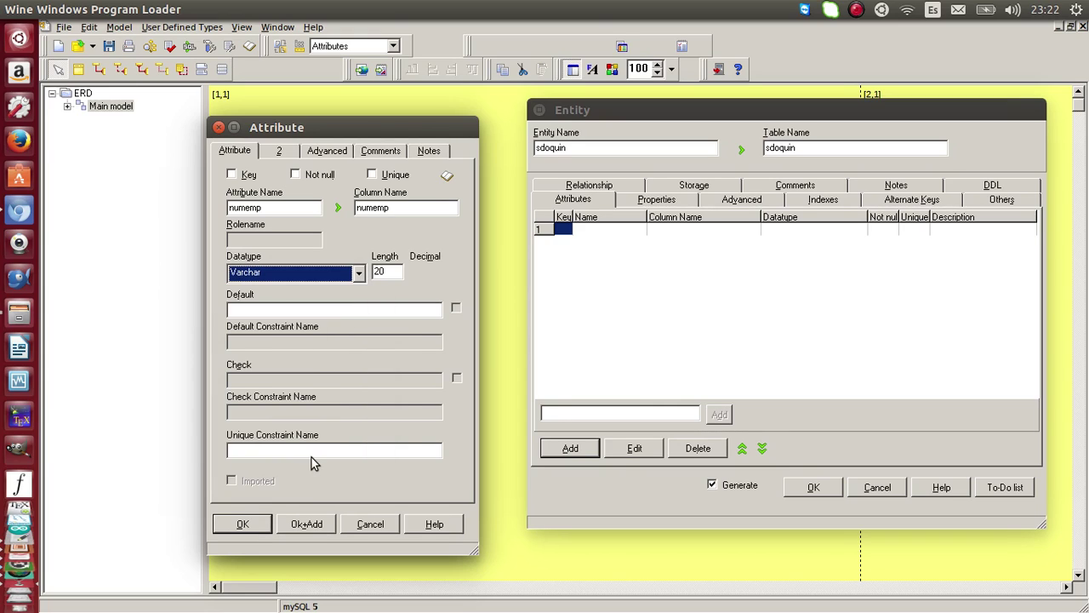
{"action": "left_click", "coordinate": [398, 273]}
{"action": "key", "text": "BackSpace"}
{"action": "key", "text": "BackSpace"}
{"action": "type", "text": "10"}
{"action": "left_click", "coordinate": [244, 524]}
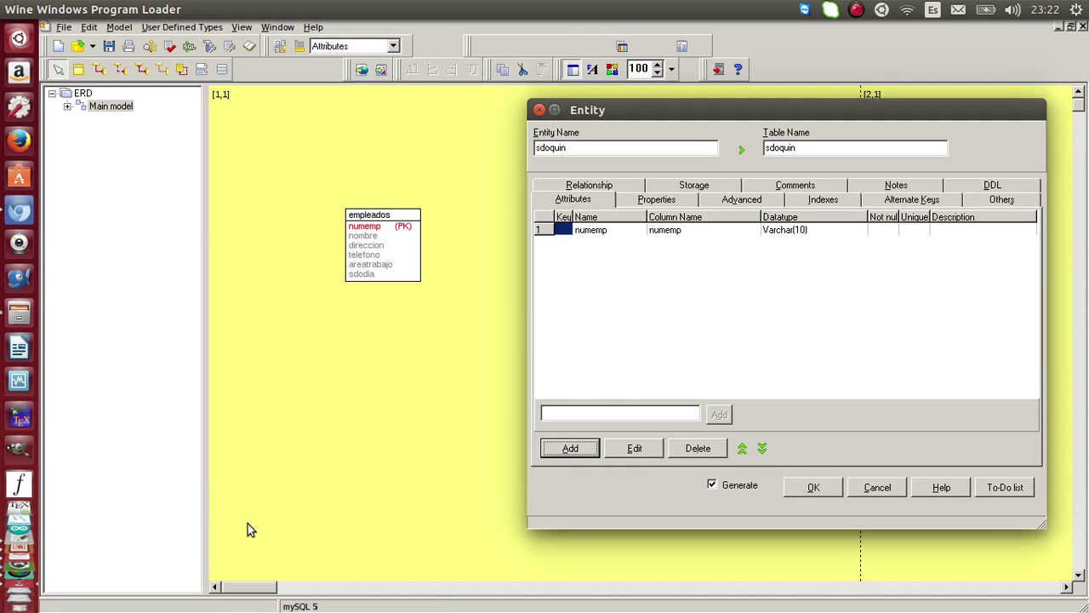
- Check the Sueldo Quincenal attributes in the gedit document, and add a diastrab attribute of datatype Integer to the sdoquin entity
{"action": "left_click", "coordinate": [571, 449]}
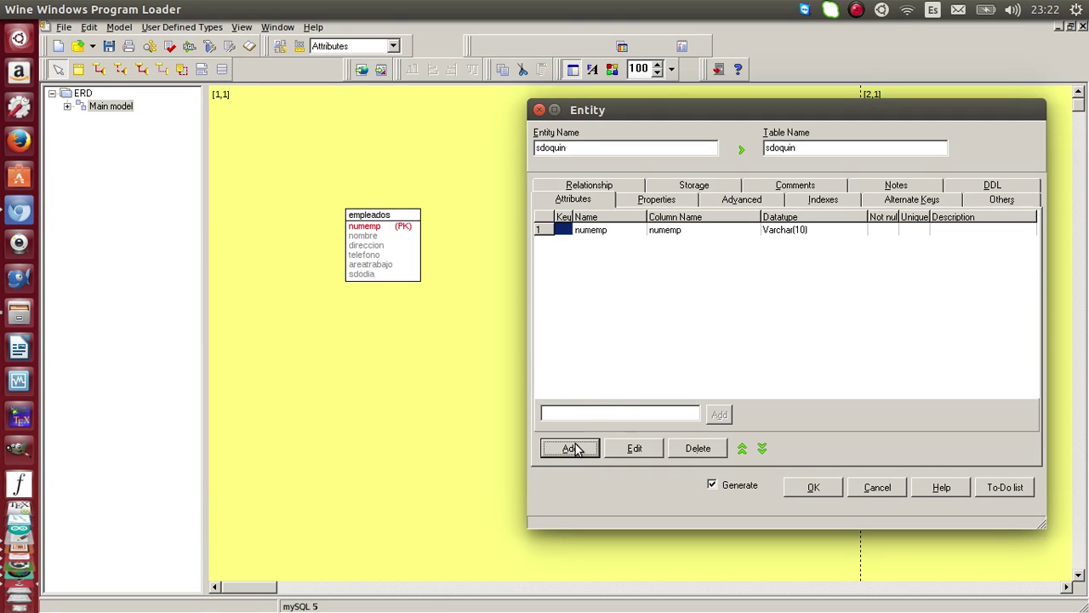
{"action": "scroll", "coordinate": [21, 417], "scroll_direction": "down", "scroll_amount": 3}
{"action": "left_click", "coordinate": [20, 417]}
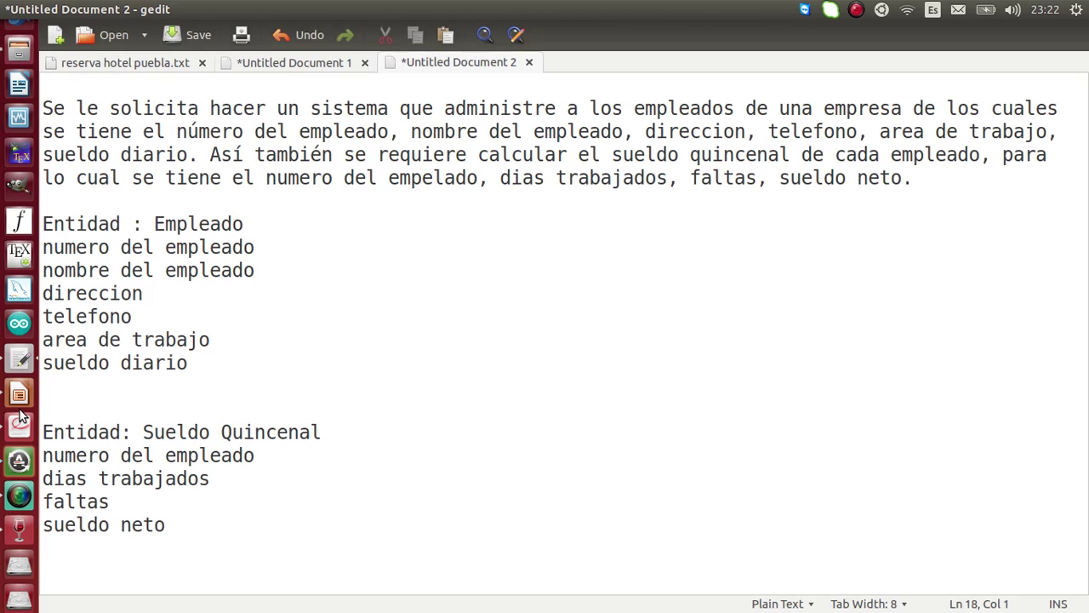
{"action": "key", "text": "alt+Tab"}
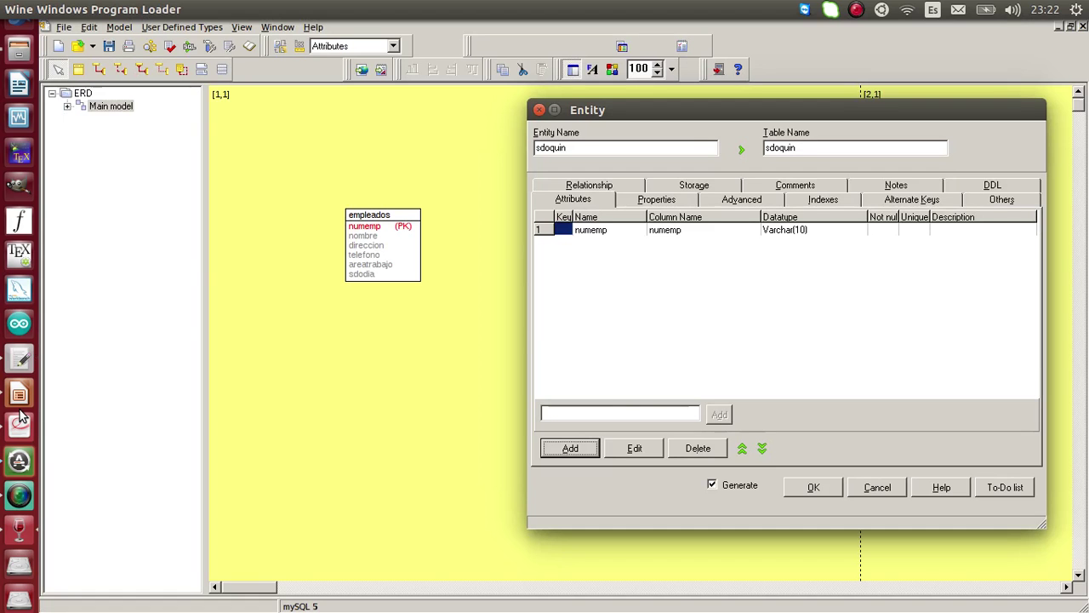
{"action": "left_click", "coordinate": [569, 448]}
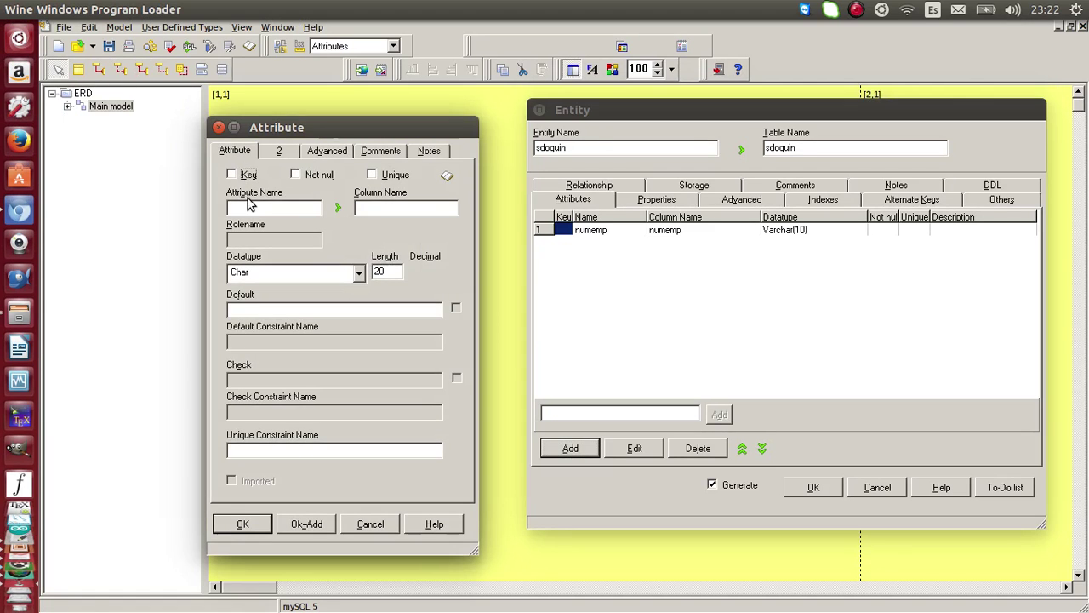
{"action": "type", "text": "diastrab"}
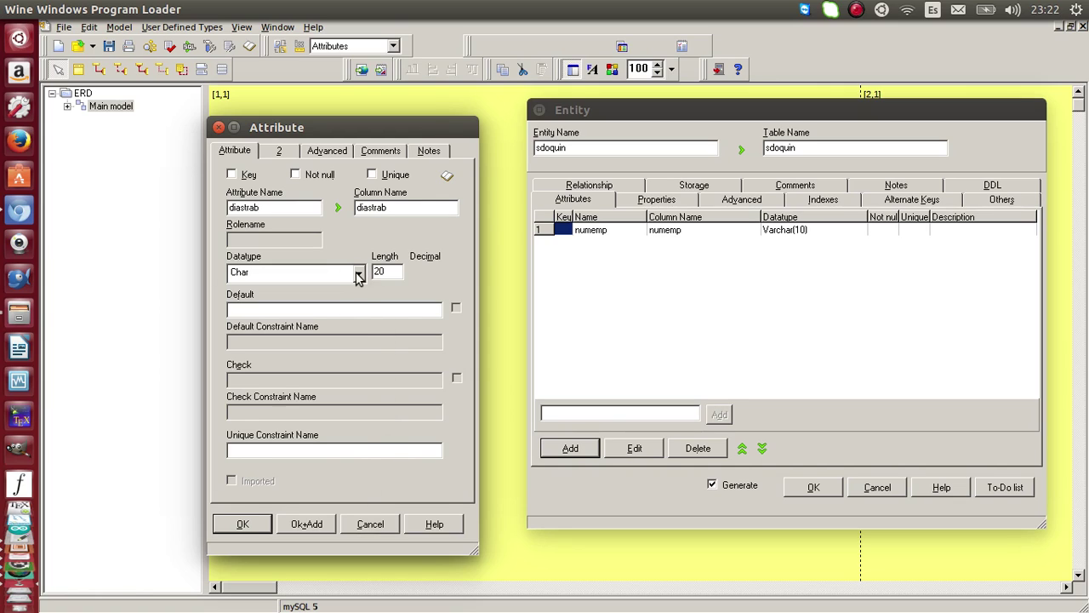
{"action": "left_click", "coordinate": [359, 272]}
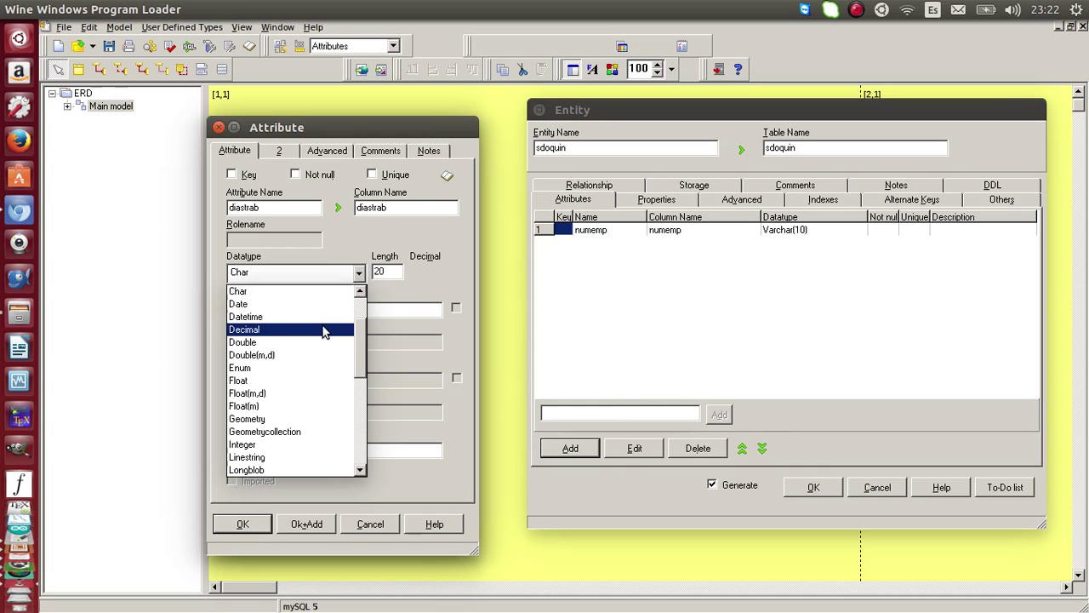
{"action": "left_click", "coordinate": [310, 444]}
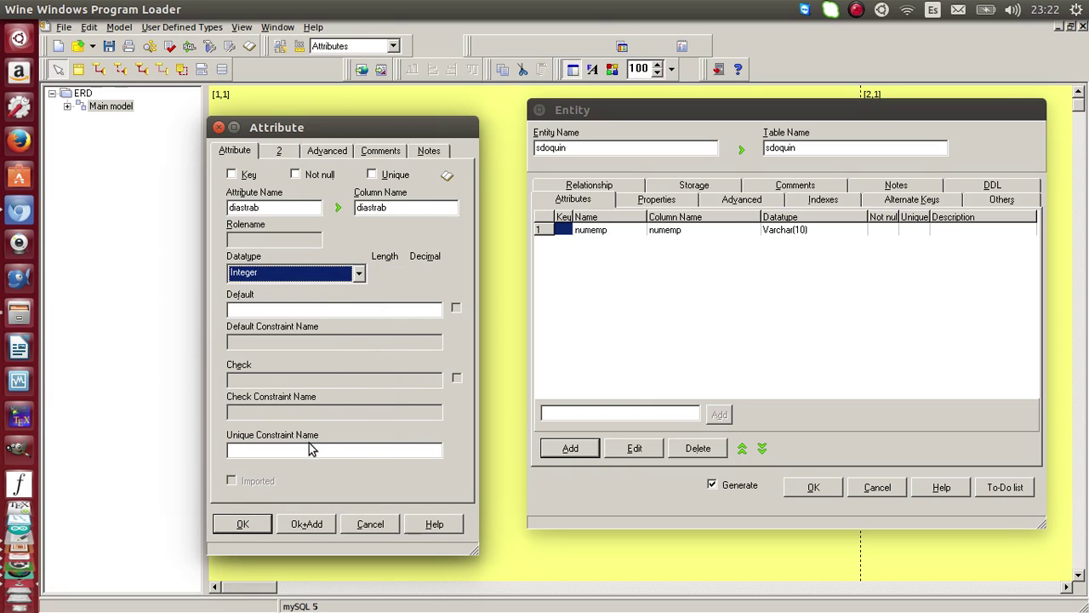
{"action": "left_click", "coordinate": [244, 523]}
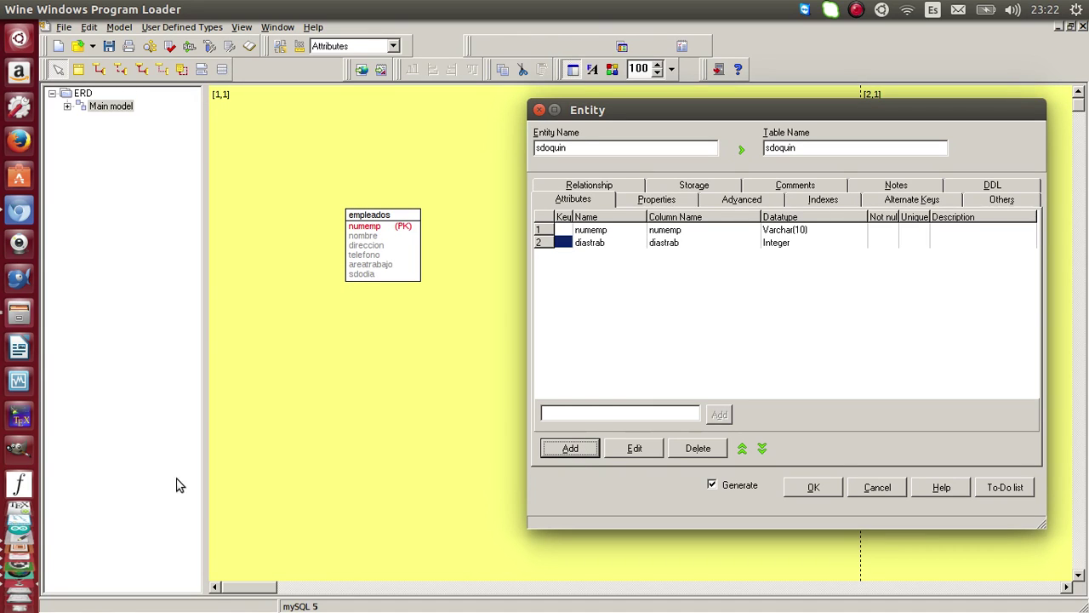
- Check the attribute list in the gedit document, and add a faltas attribute of datatype Integer to the sdoquin entity
{"action": "key", "text": "alt+Tab"}
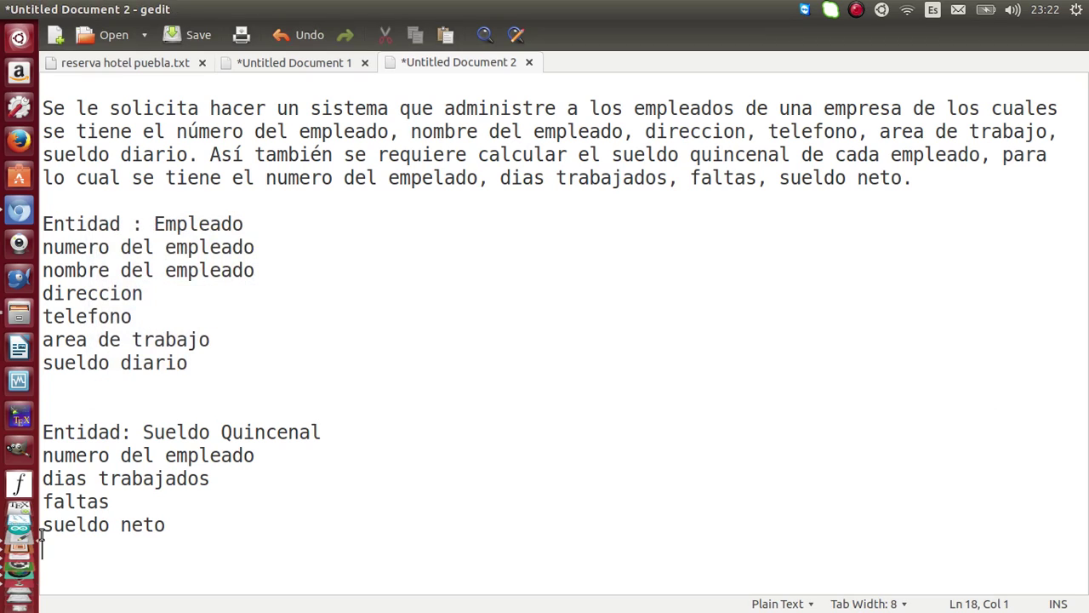
{"action": "key", "text": "alt+Tab"}
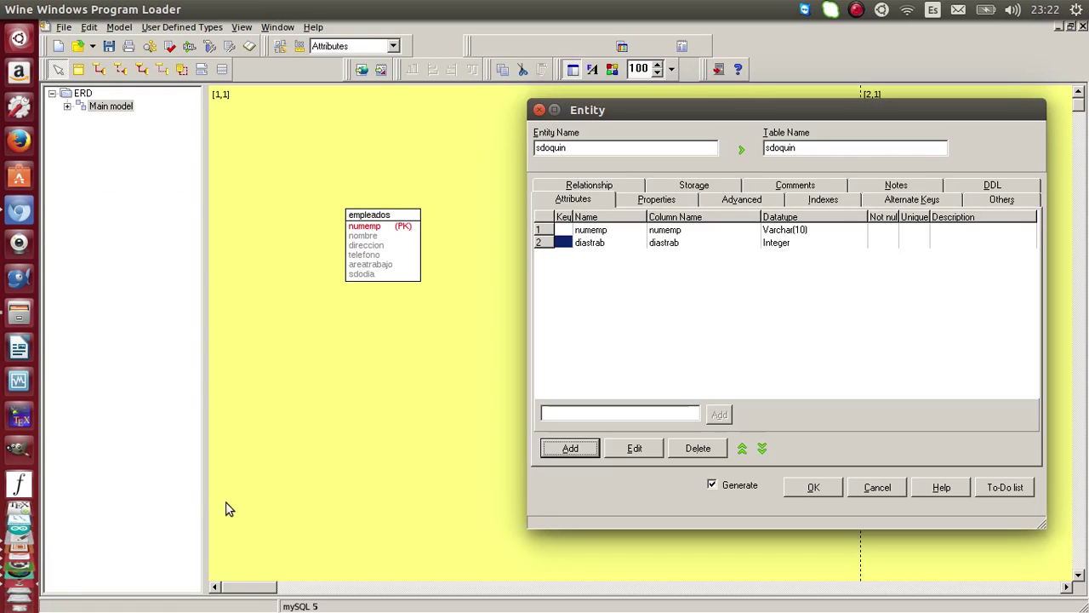
{"action": "left_click", "coordinate": [579, 448]}
{"action": "left_click", "coordinate": [283, 208]}
{"action": "type", "text": "faltas"}
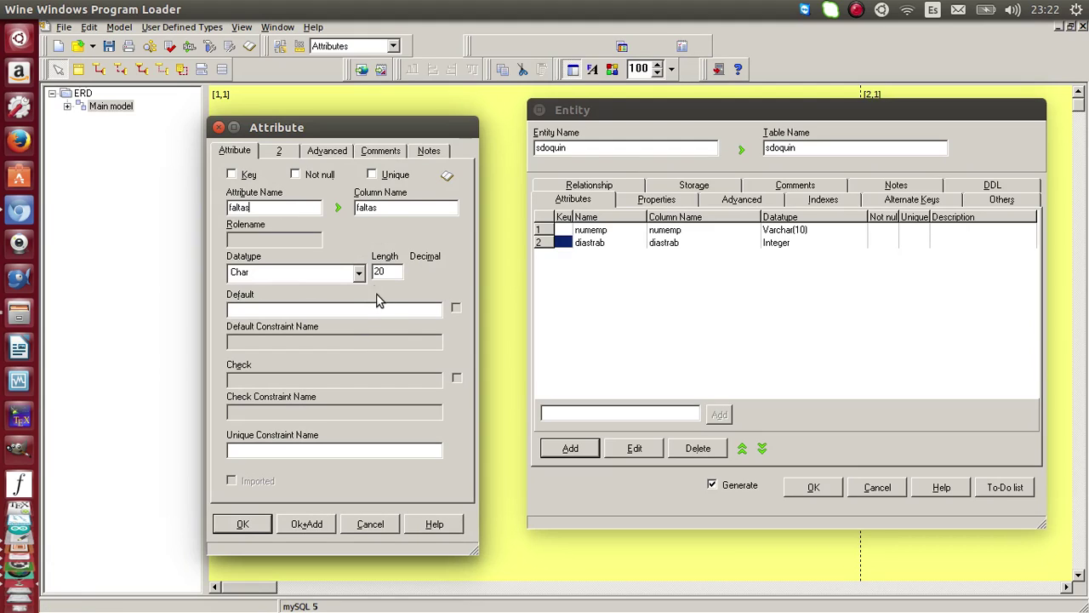
{"action": "left_click", "coordinate": [358, 272]}
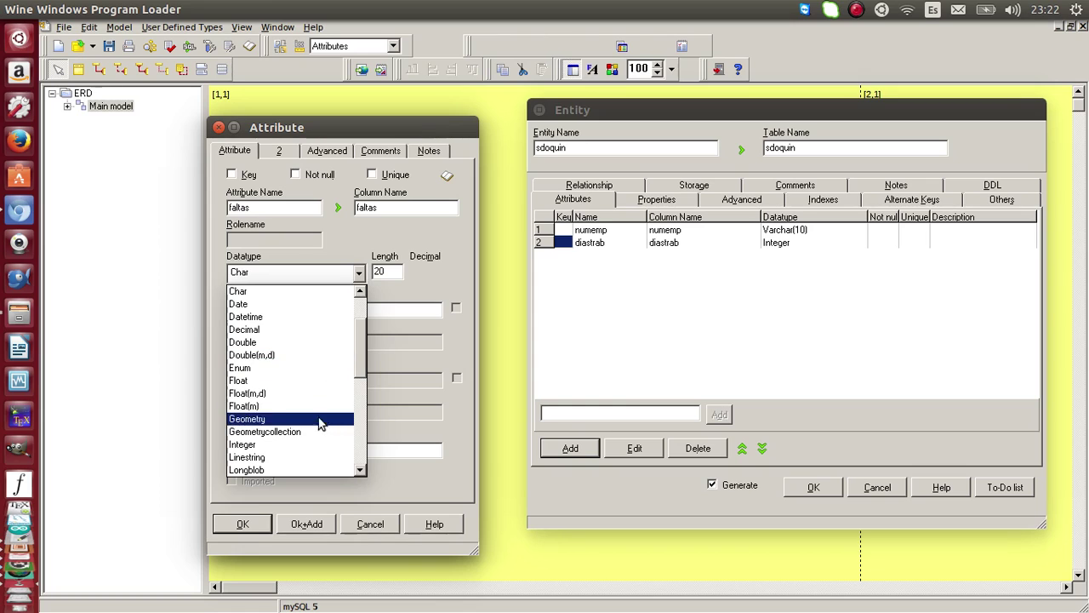
{"action": "left_click", "coordinate": [319, 445]}
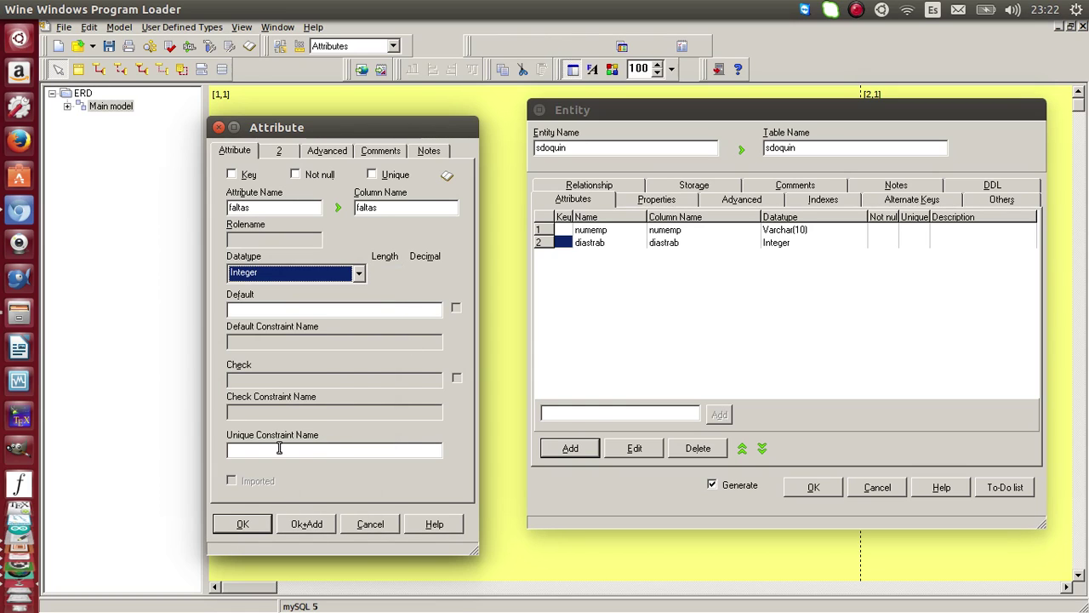
{"action": "left_click", "coordinate": [257, 522]}
- Add an sdoneto attribute of datatype Decimal with length 10 and 2 decimals, checking the gedit document, and accept the sdoquin entity
{"action": "left_click", "coordinate": [570, 448]}
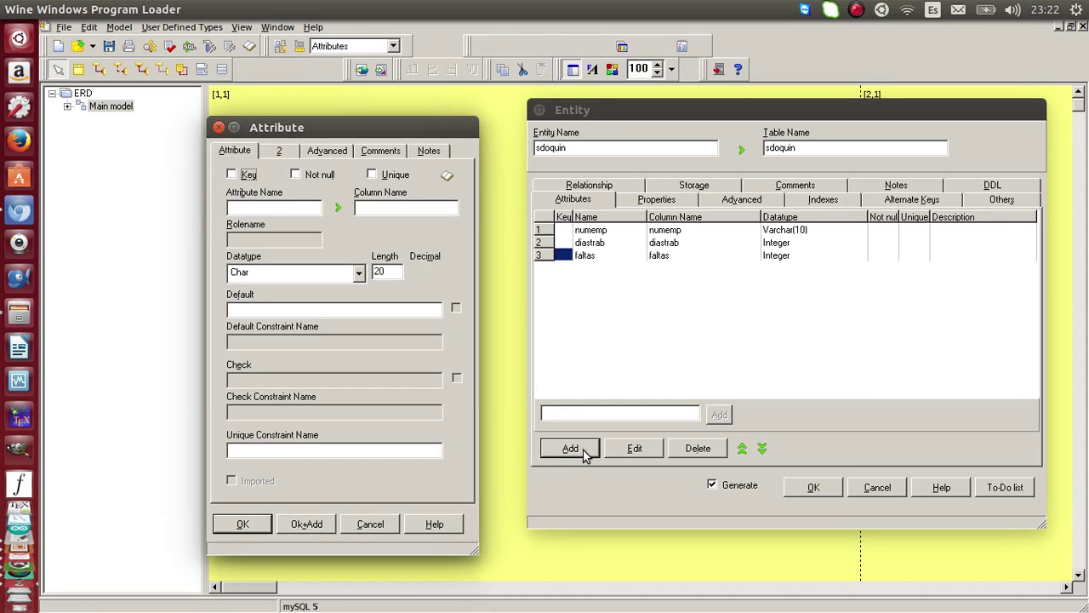
{"action": "key", "text": "alt+Tab"}
{"action": "key", "text": "alt+Tab"}
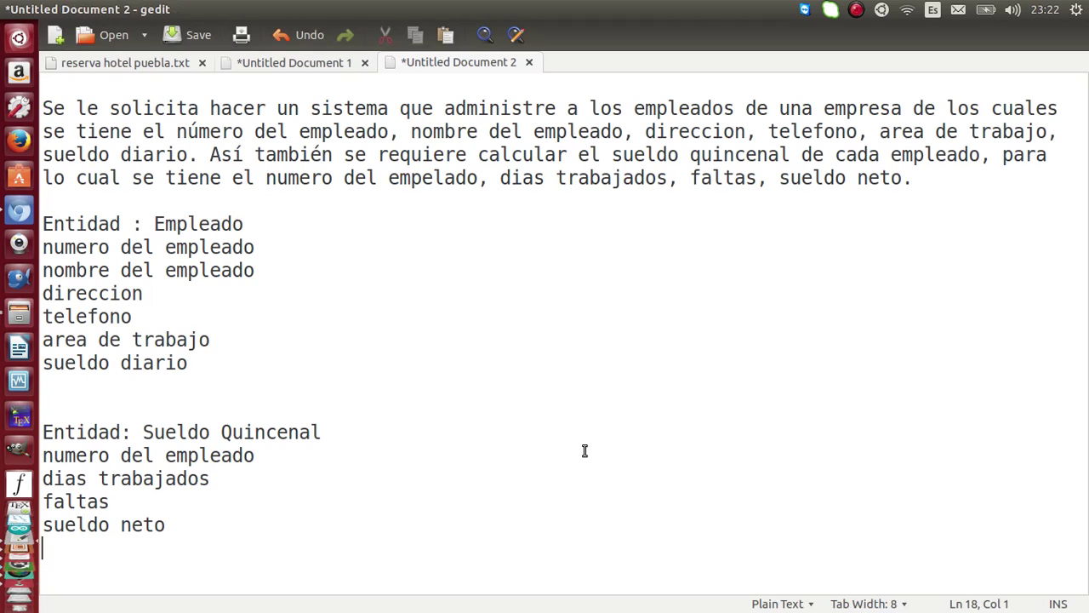
{"action": "key", "text": "alt+Tab"}
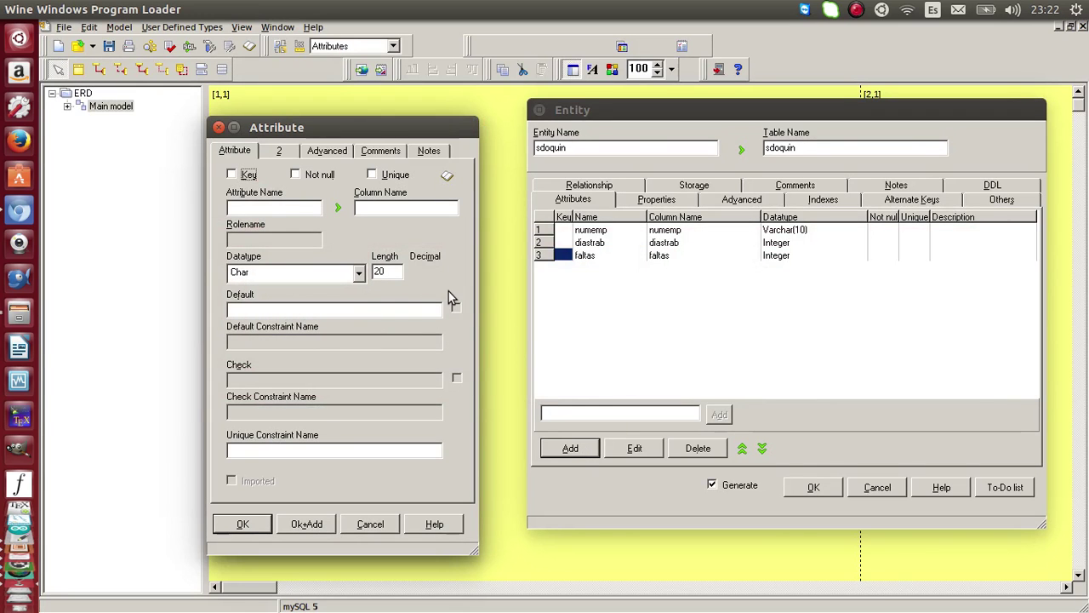
{"action": "left_click", "coordinate": [294, 207]}
{"action": "type", "text": "sdoneto"}
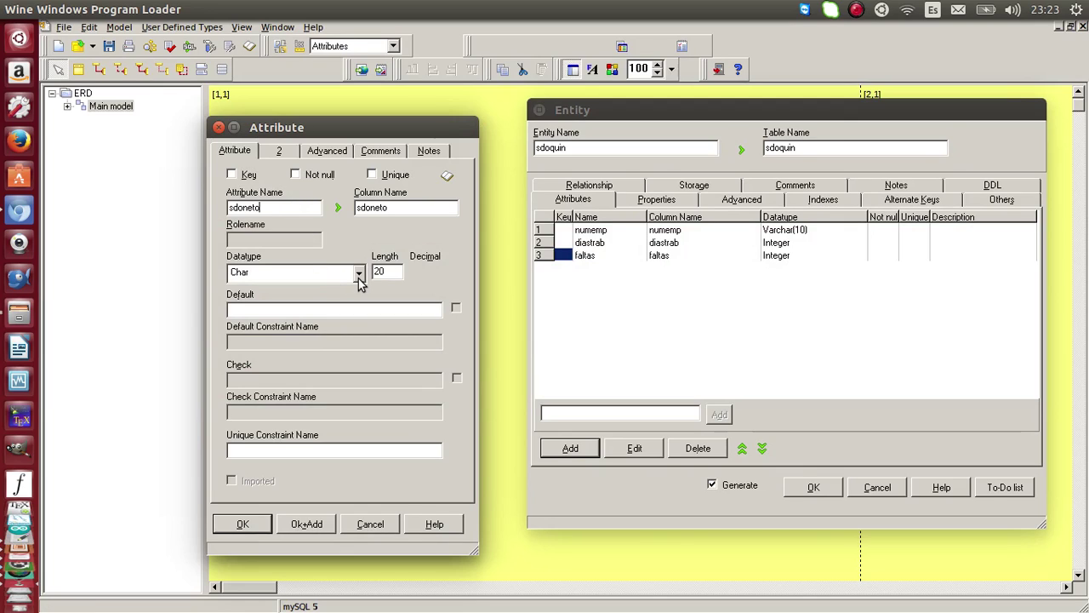
{"action": "left_click", "coordinate": [359, 274]}
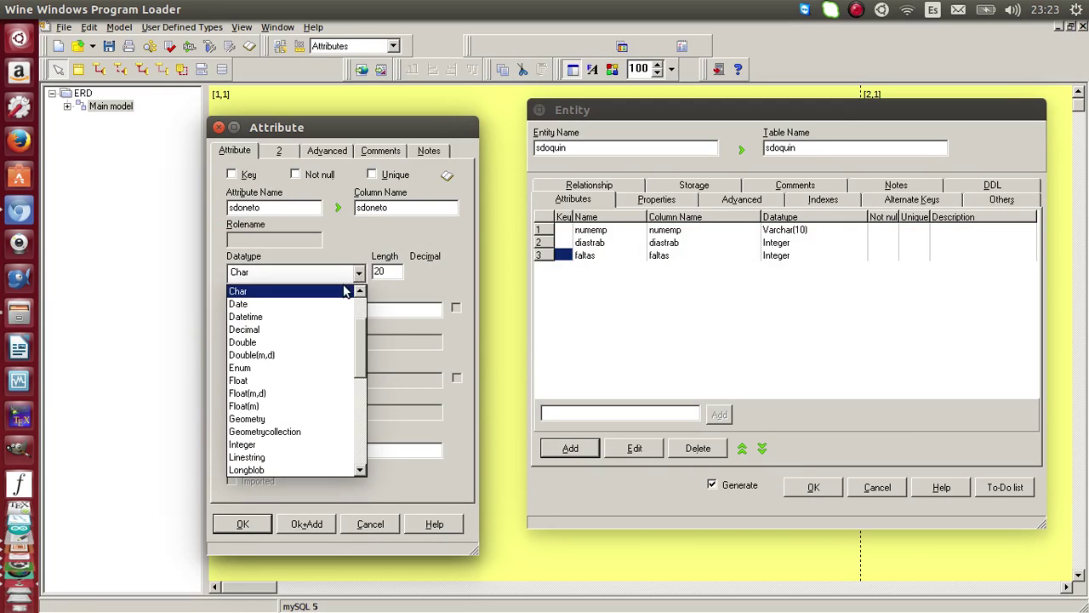
{"action": "left_click", "coordinate": [321, 336]}
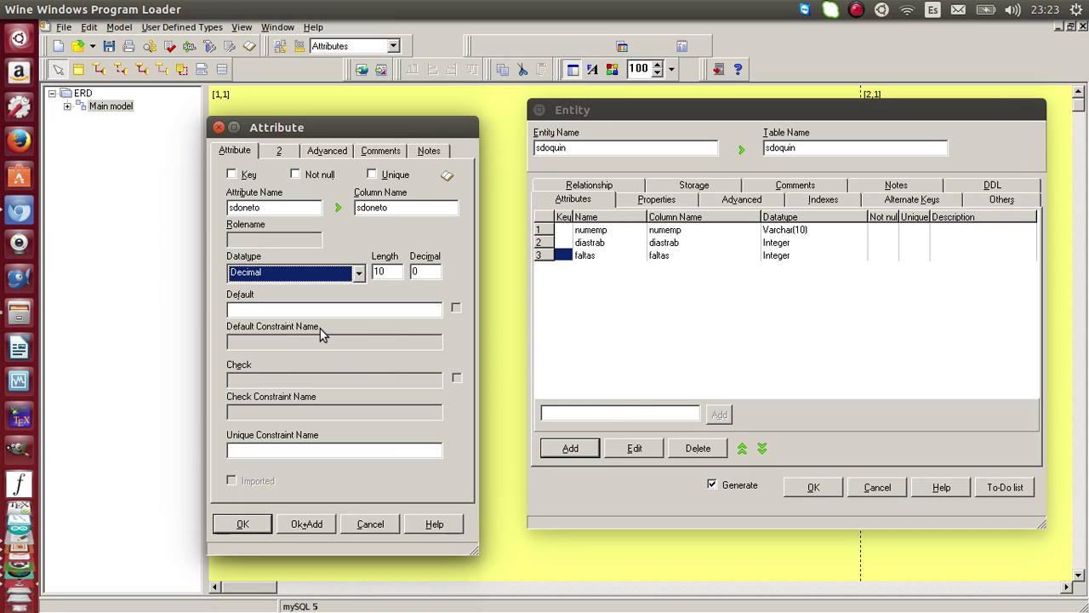
{"action": "left_click", "coordinate": [418, 271]}
{"action": "key", "text": "BackSpace"}
{"action": "type", "text": "2"}
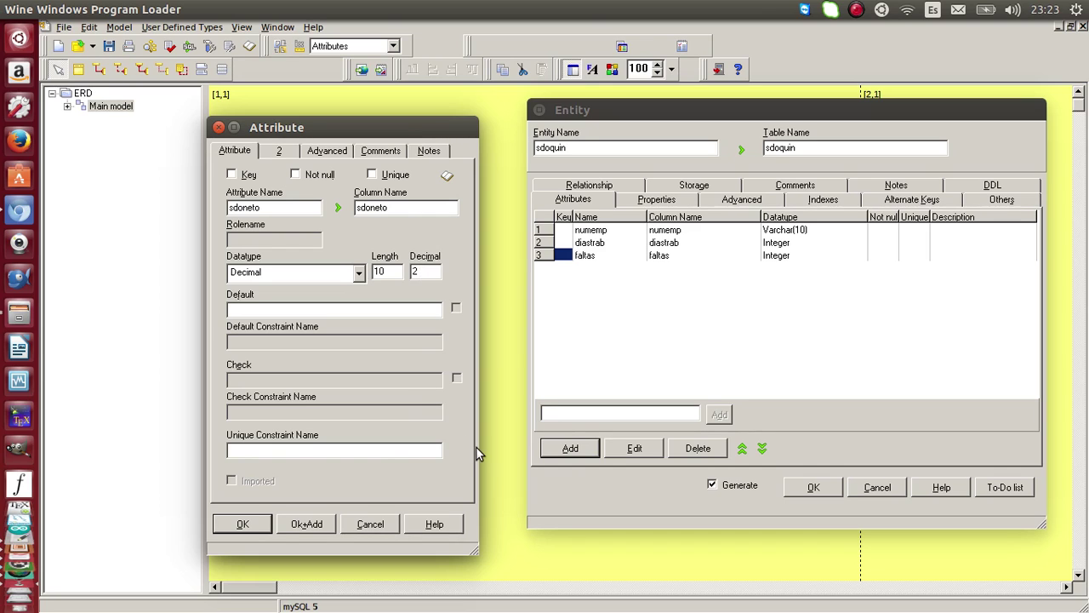
{"action": "left_click", "coordinate": [241, 527]}
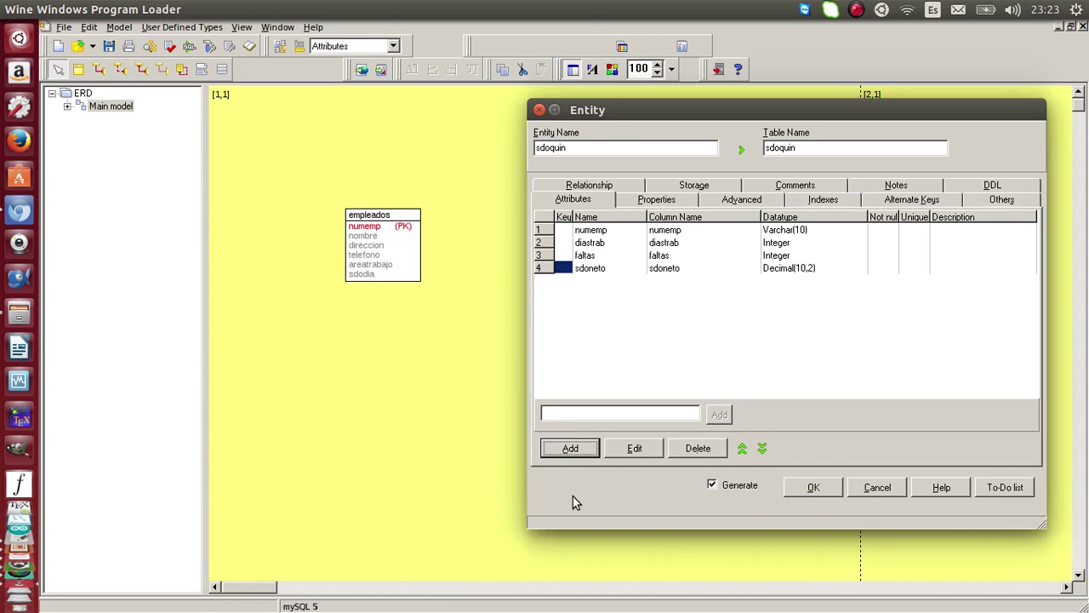
{"action": "left_click", "coordinate": [810, 490]}
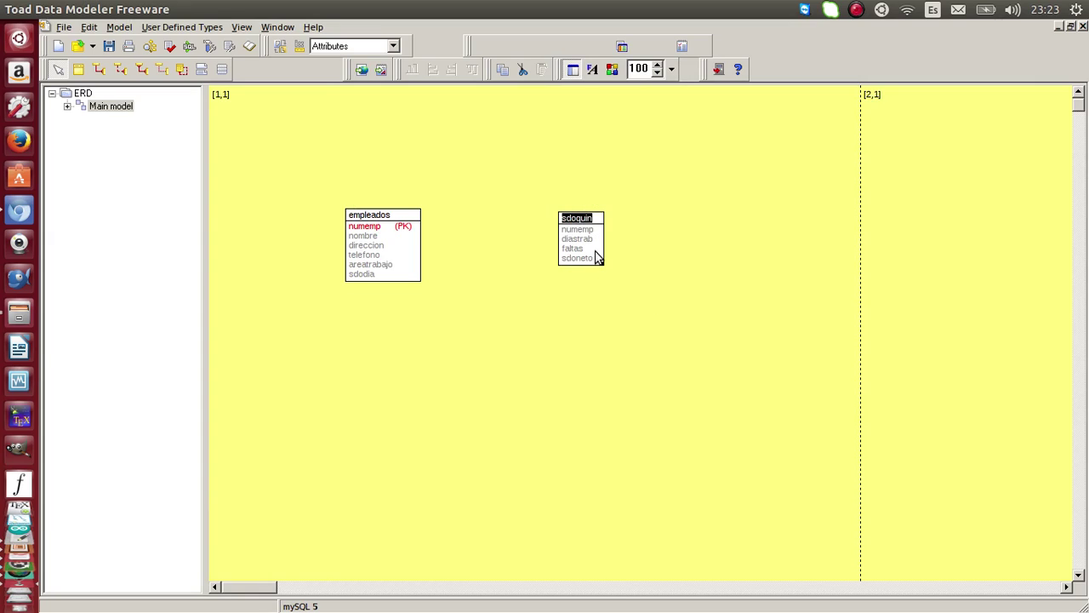
- Enlarge the sdoquin box on the diagram and delete the numemp attribute from that entity
{"action": "left_click_drag", "start_coordinate": [602, 266], "coordinate": [635, 289]}
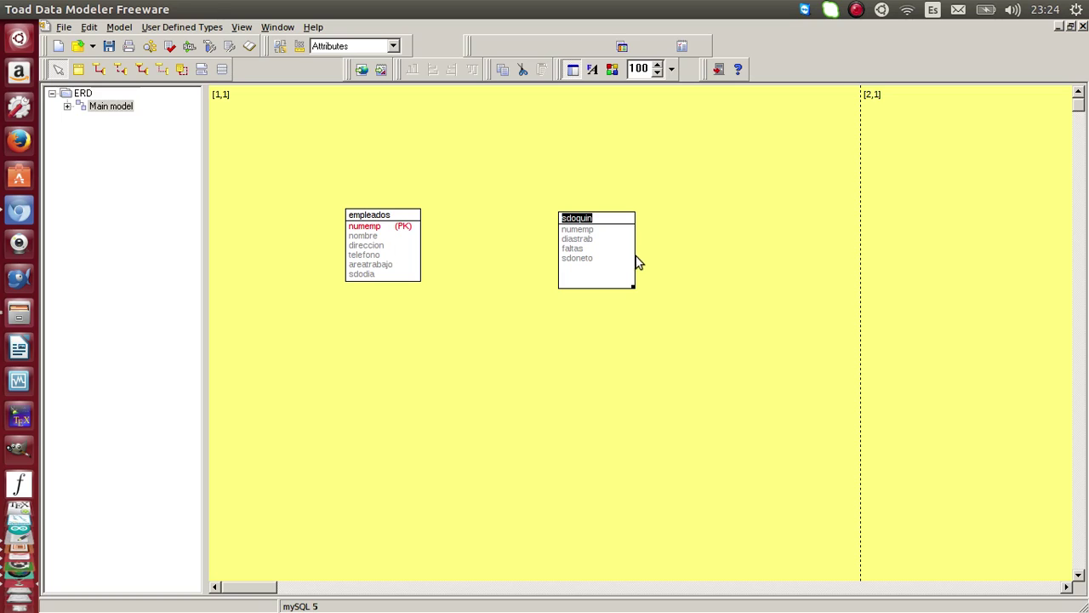
{"action": "double_click", "coordinate": [594, 270]}
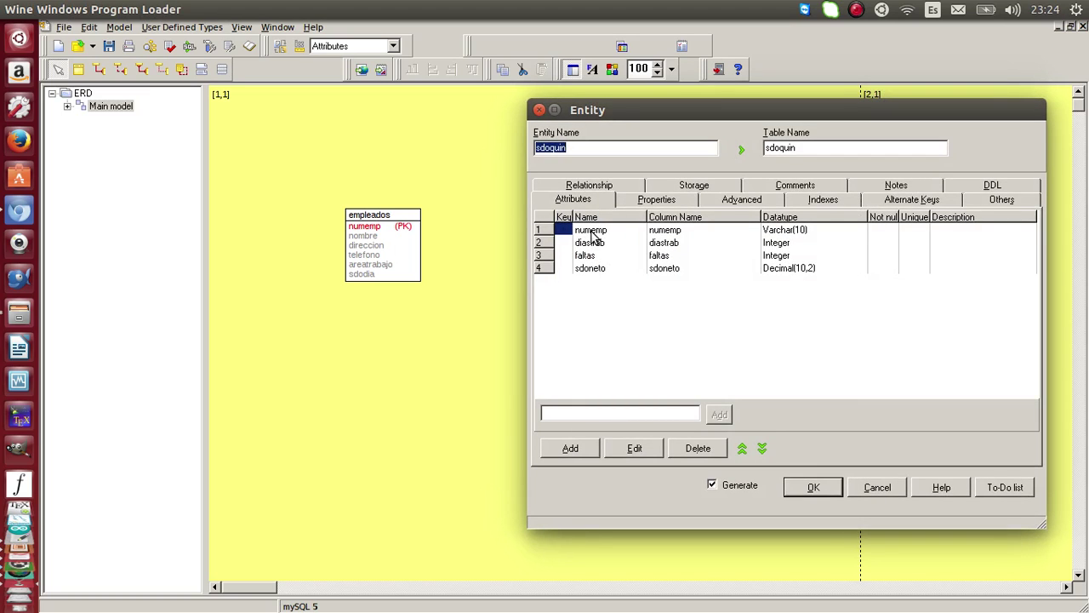
{"action": "left_click", "coordinate": [593, 231]}
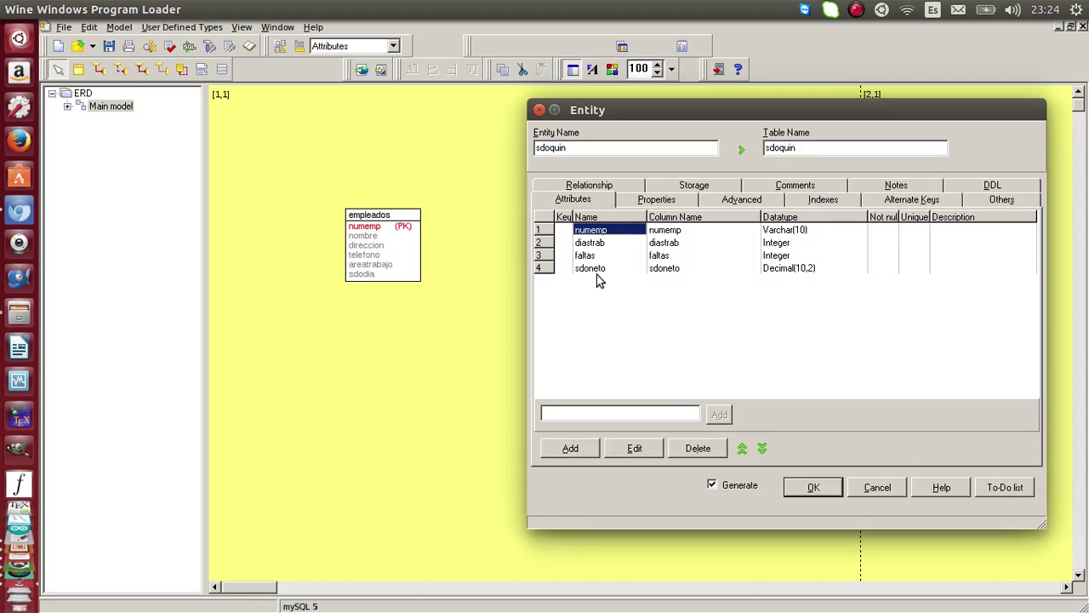
{"action": "left_click", "coordinate": [697, 451]}
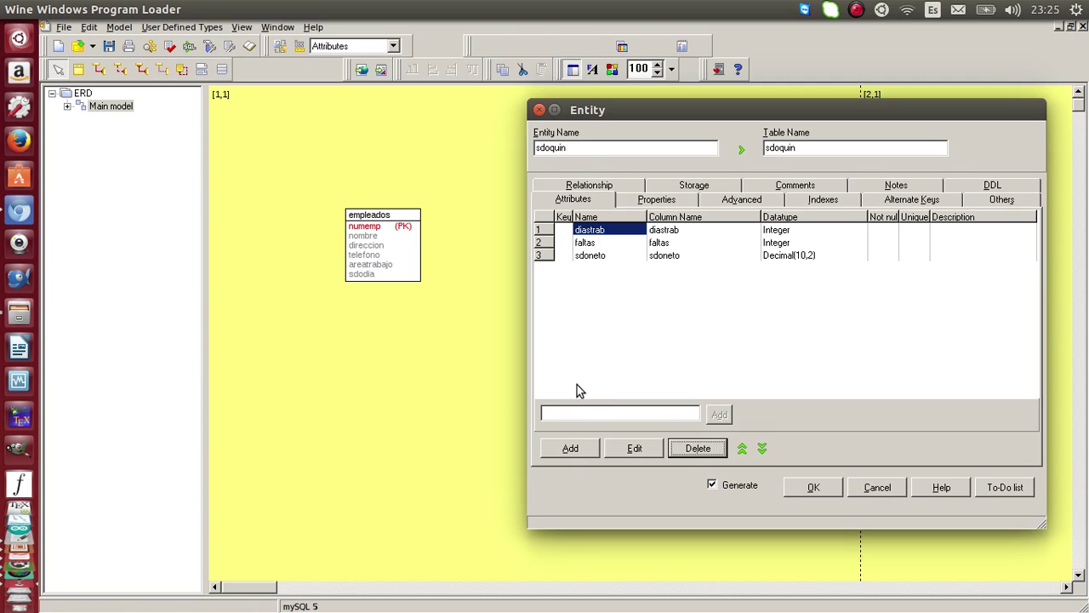
- Add an id attribute of datatype Integer to sdoquin and place it first in the attribute order
{"action": "left_click", "coordinate": [574, 449]}
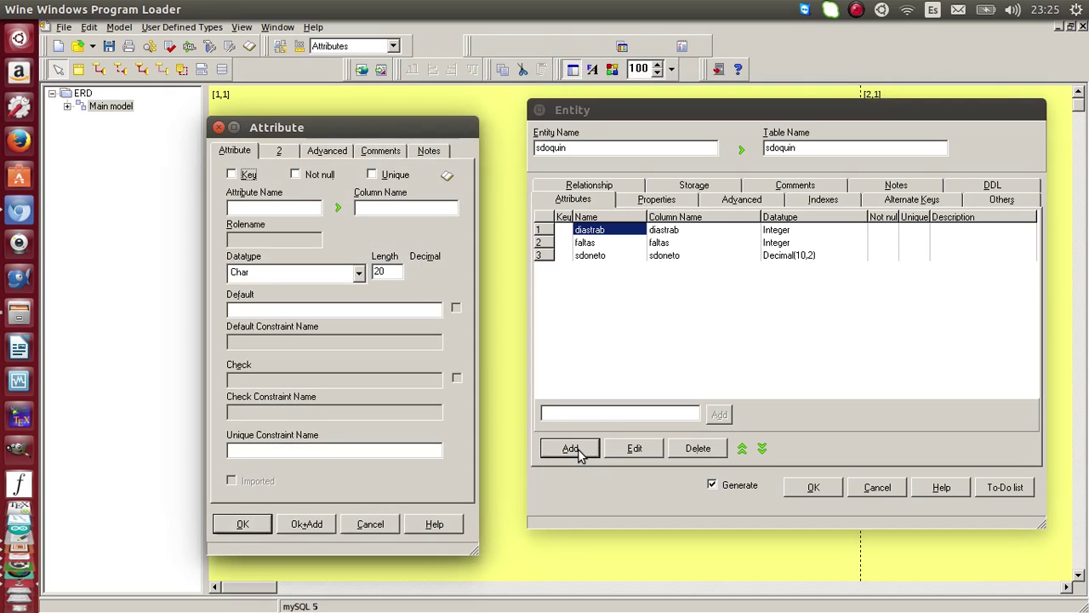
{"action": "left_click", "coordinate": [305, 205]}
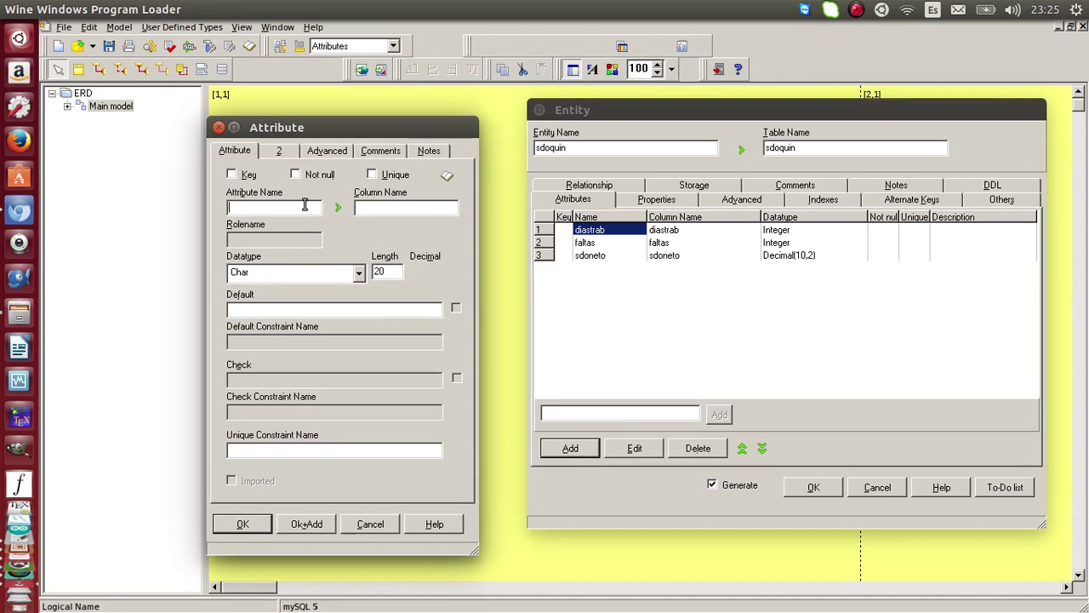
{"action": "type", "text": "id"}
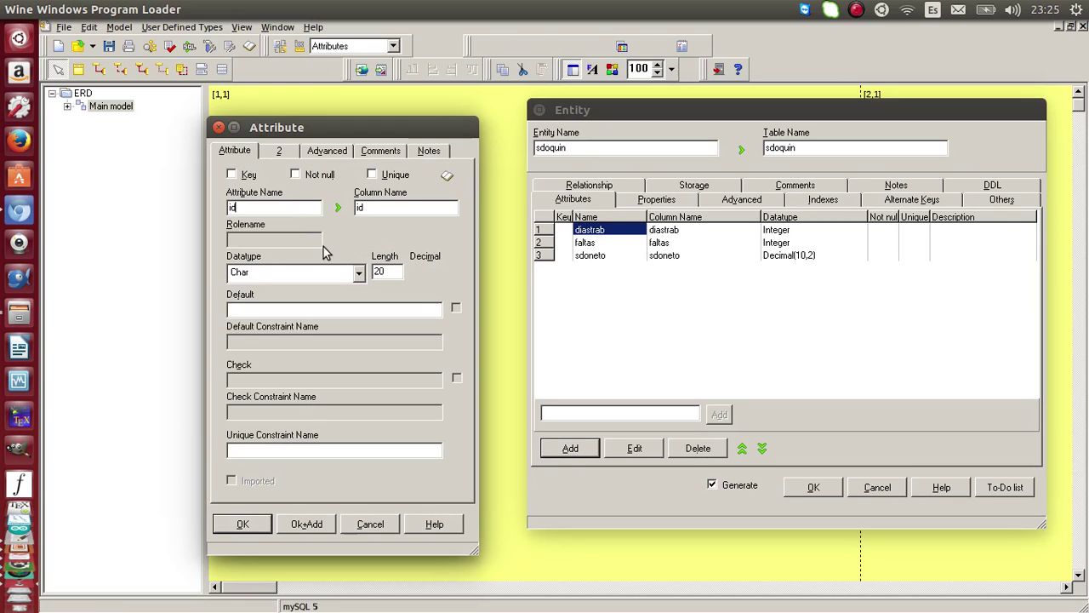
{"action": "left_click", "coordinate": [360, 273]}
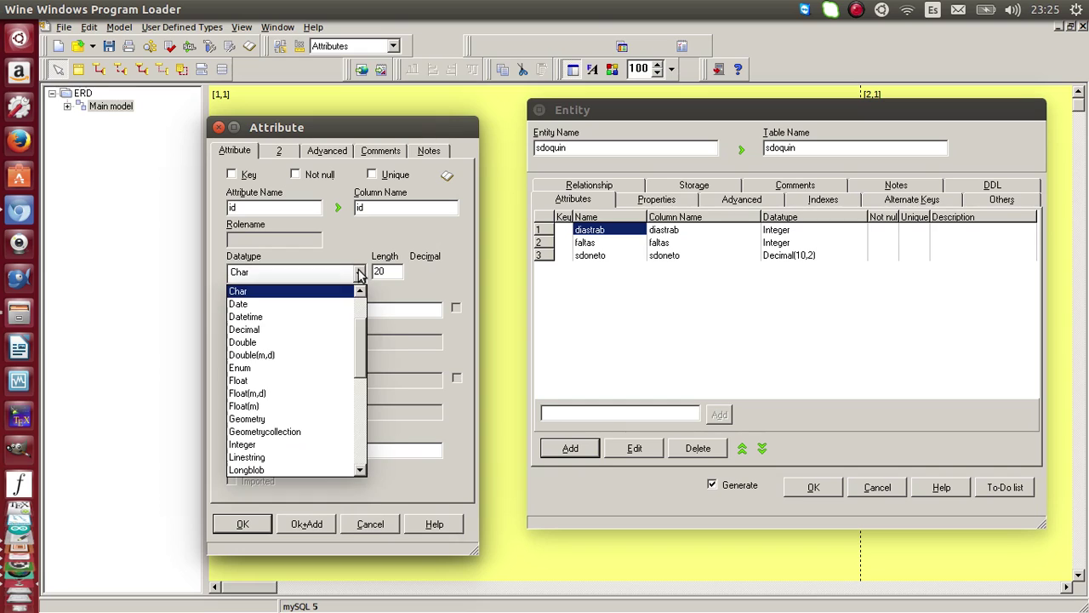
{"action": "left_click", "coordinate": [291, 444]}
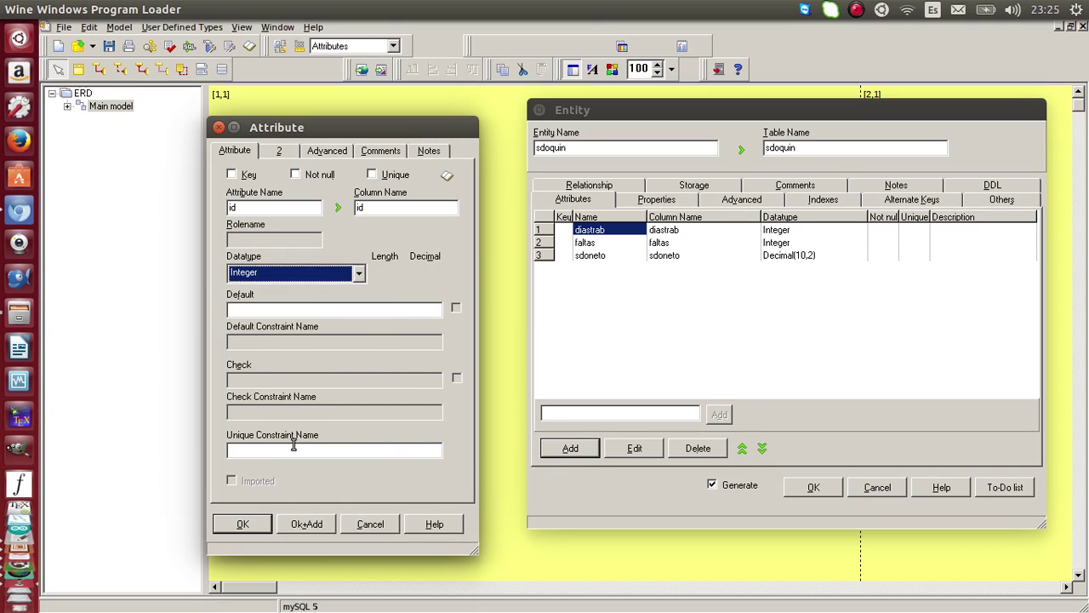
{"action": "left_click", "coordinate": [255, 521]}
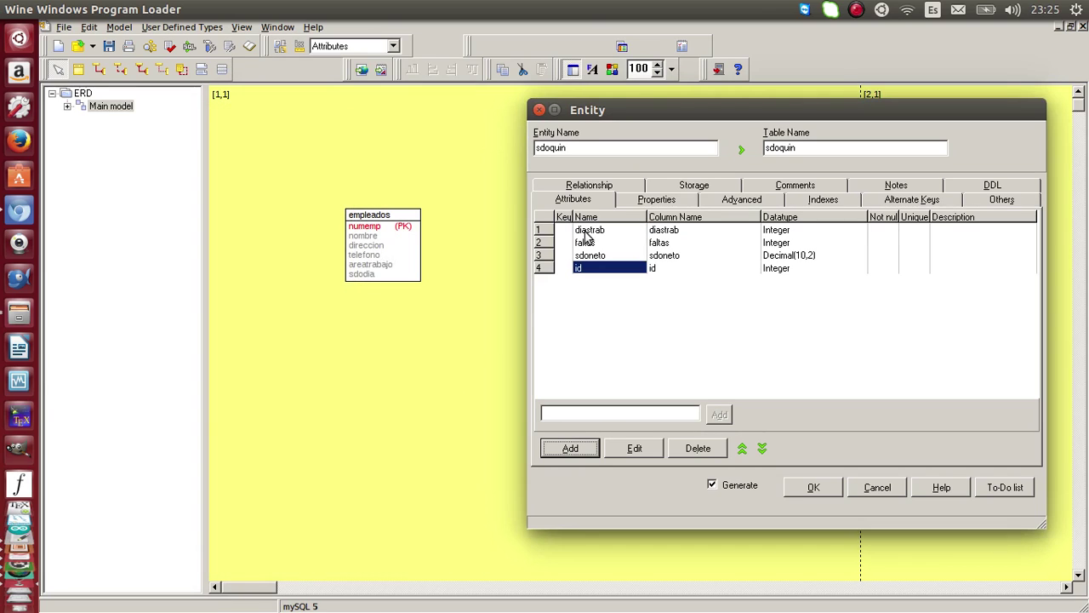
{"action": "left_click_drag", "start_coordinate": [547, 271], "coordinate": [546, 228]}
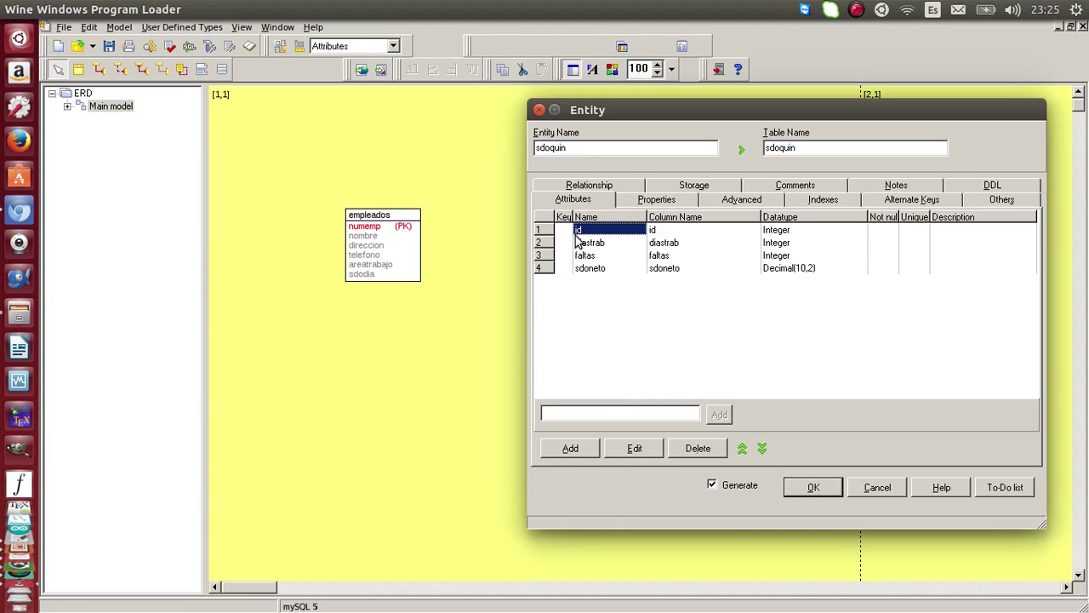
- Make the id attribute the key of the sdoquin entity and accept the entity's properties
{"action": "left_click", "coordinate": [634, 451]}
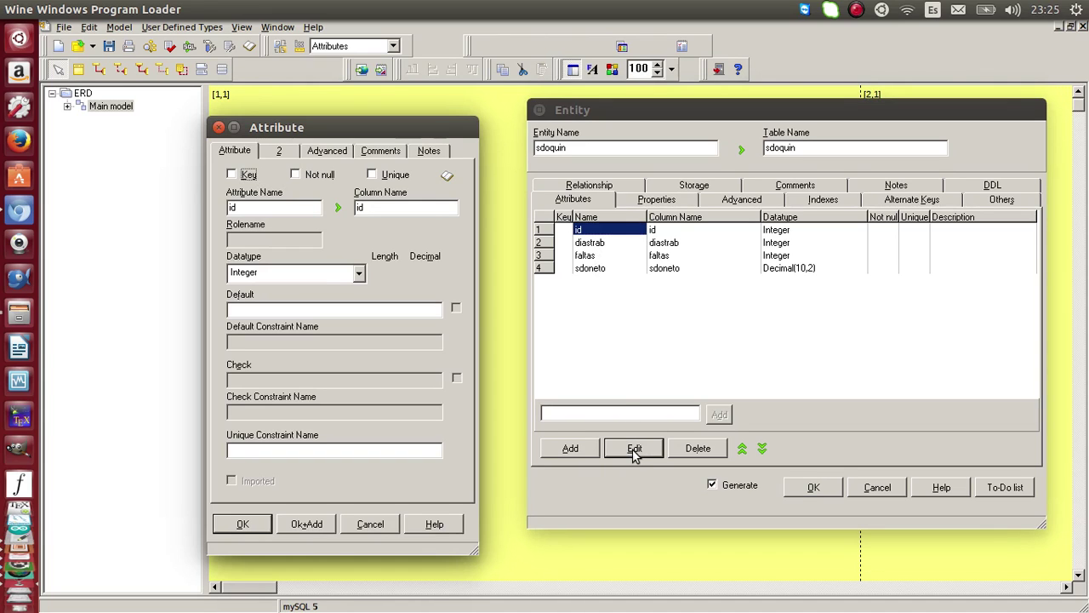
{"action": "left_click", "coordinate": [231, 174]}
{"action": "left_click", "coordinate": [242, 523]}
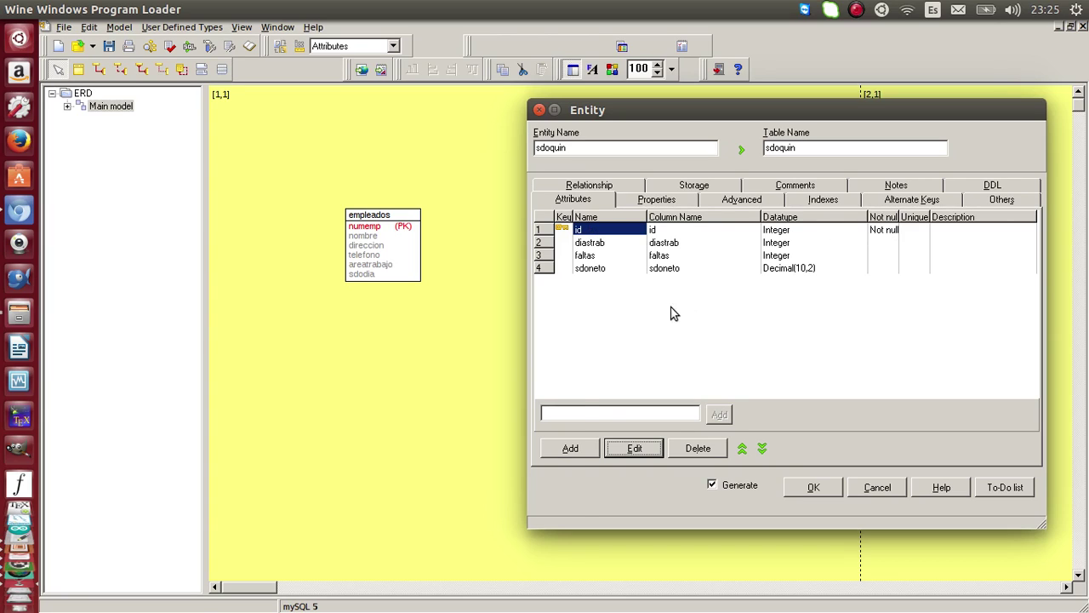
{"action": "left_click", "coordinate": [811, 487]}
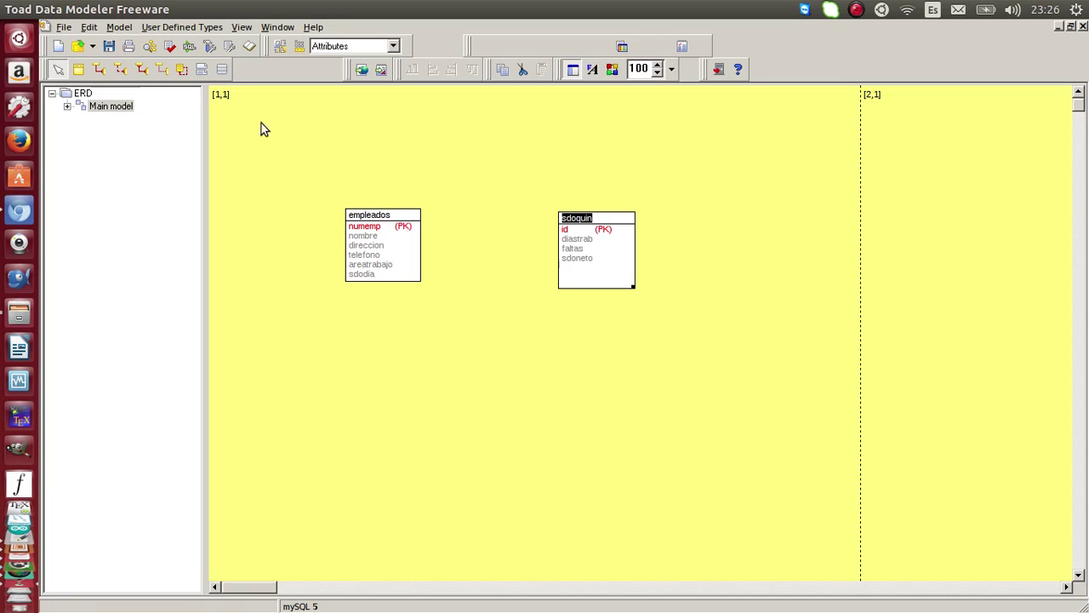
- Create an identifying relationship from empleados to sdoquin, and shift the sdoquin box slightly to the right on the diagram
{"action": "left_click", "coordinate": [100, 70]}
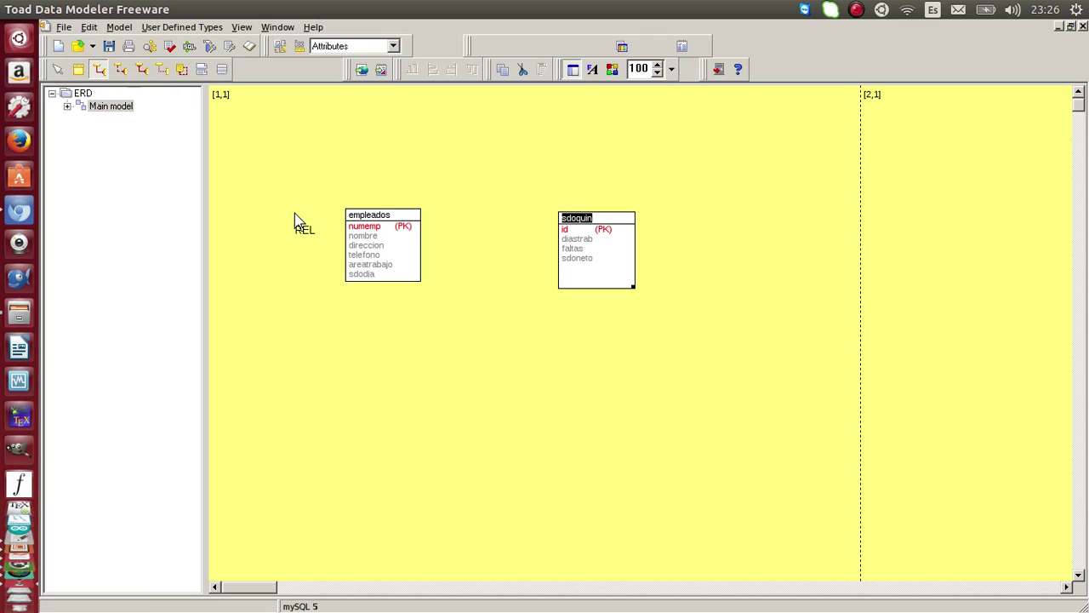
{"action": "left_click", "coordinate": [412, 254]}
{"action": "left_click", "coordinate": [568, 252]}
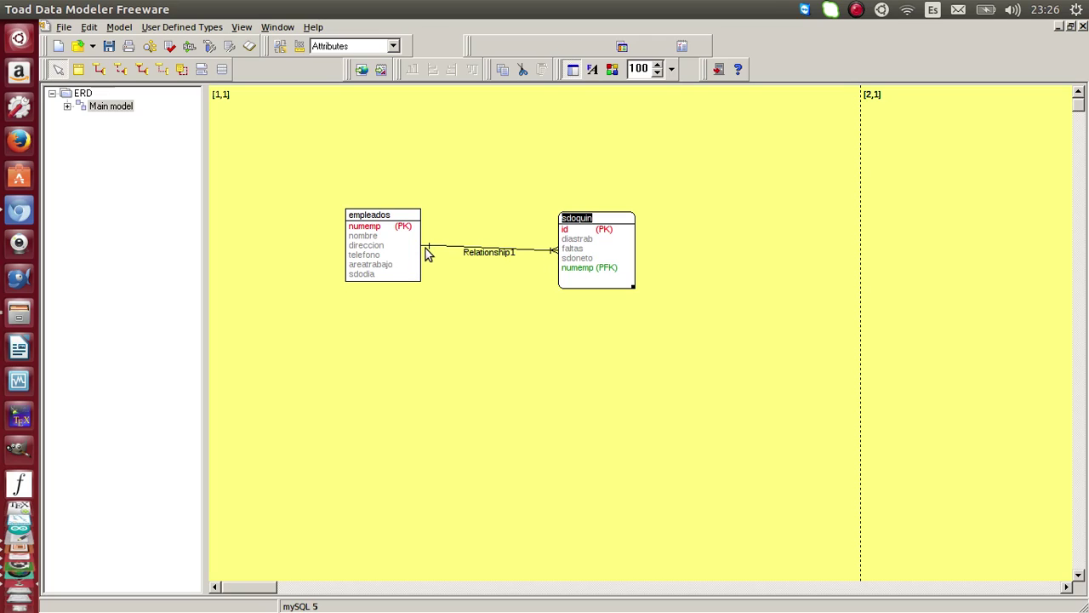
{"action": "left_click_drag", "start_coordinate": [593, 256], "coordinate": [610, 249]}
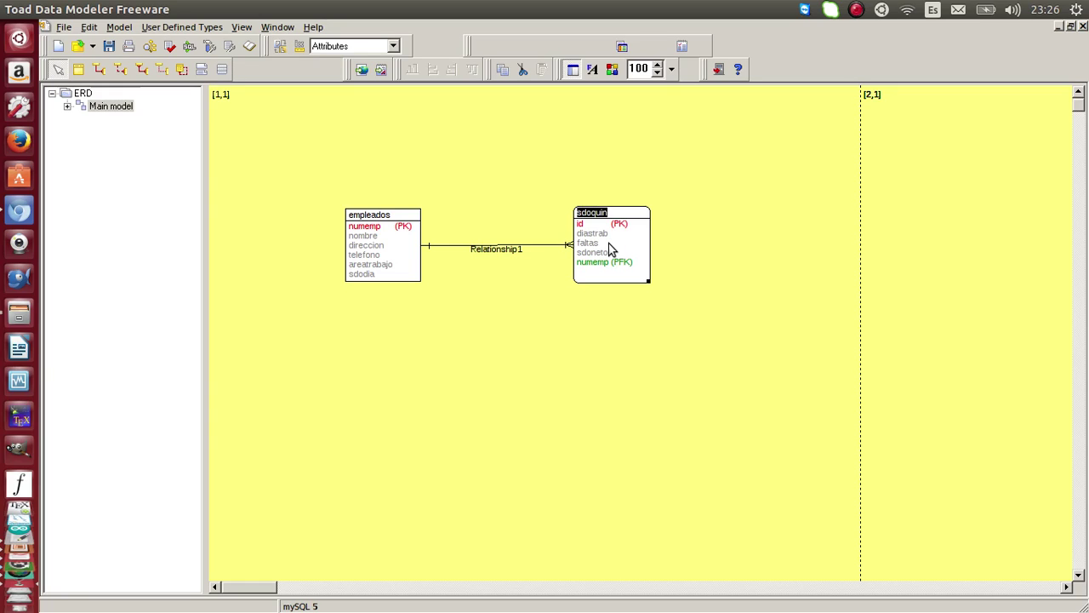
{"action": "left_click", "coordinate": [610, 251]}
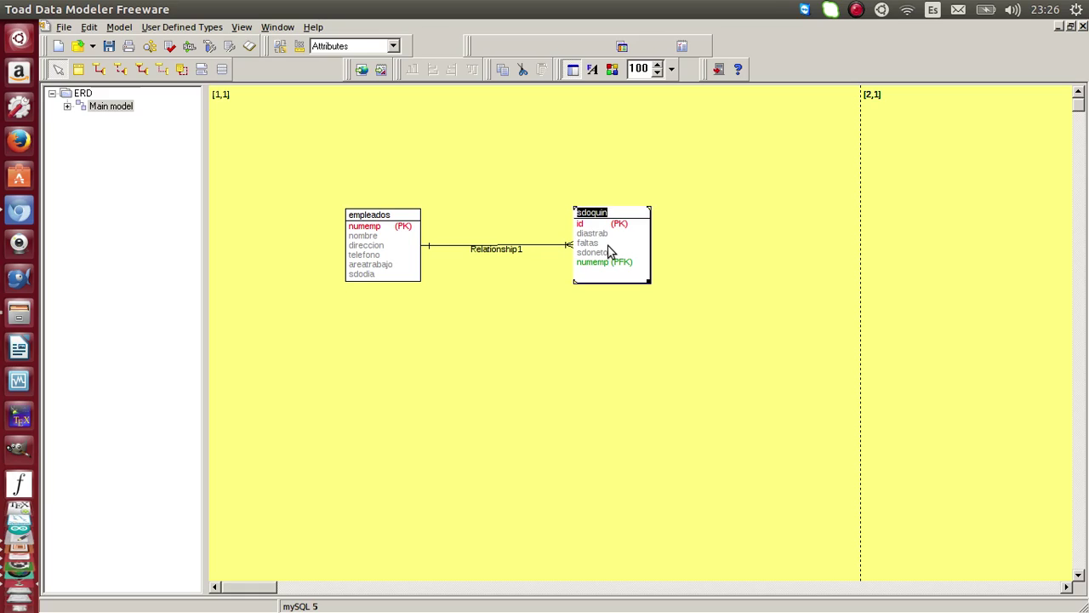
{"action": "left_click_drag", "start_coordinate": [608, 249], "coordinate": [610, 252]}
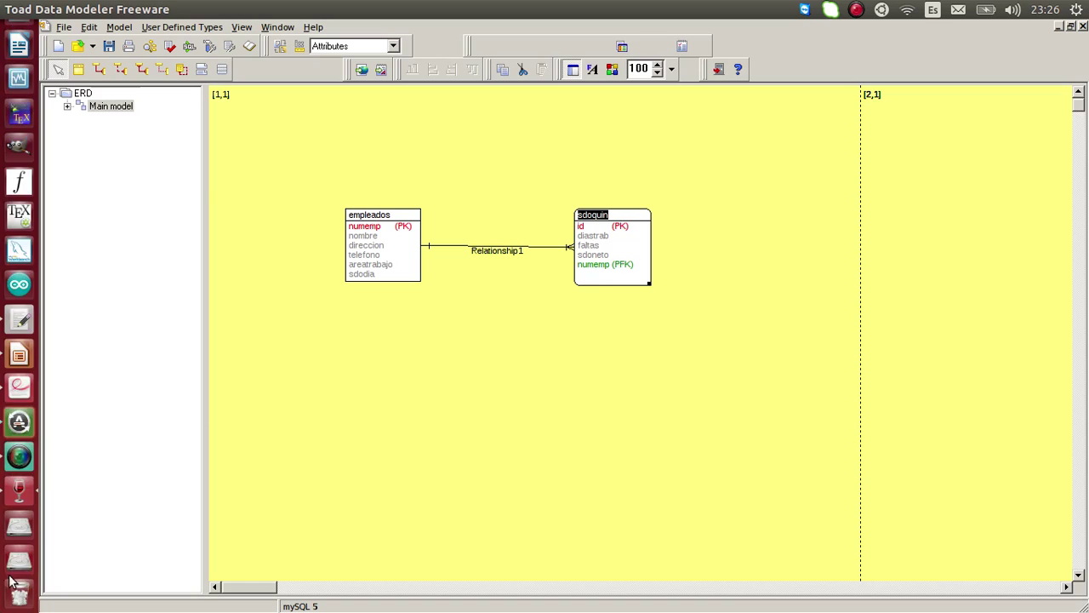
- Review the entity descriptions in the gedit document, and return to the diagram in Toad Data Modeler
{"action": "left_click", "coordinate": [21, 322]}
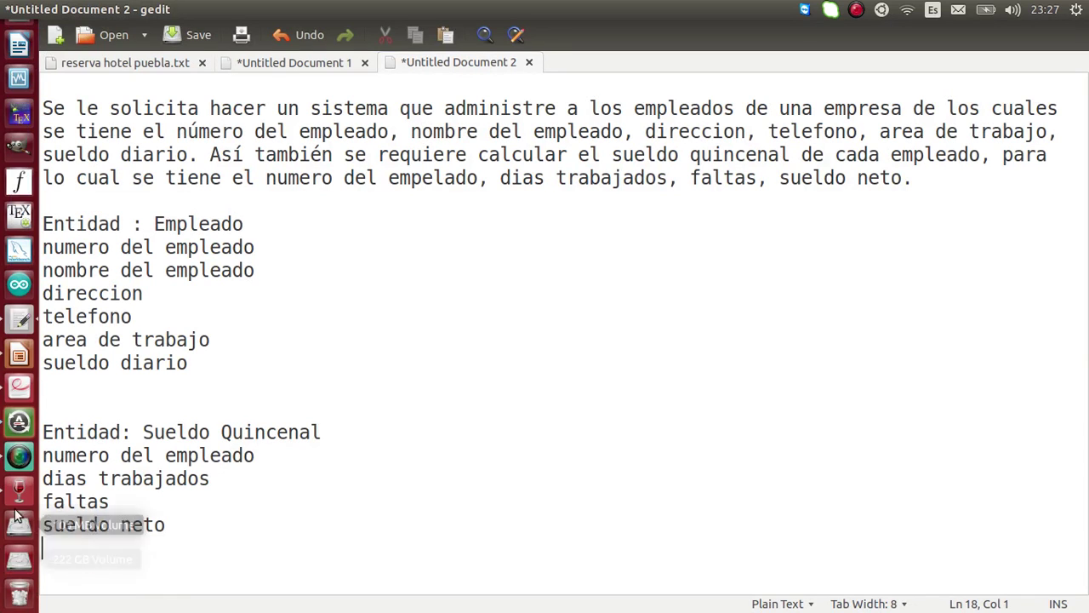
{"action": "left_click", "coordinate": [21, 484]}
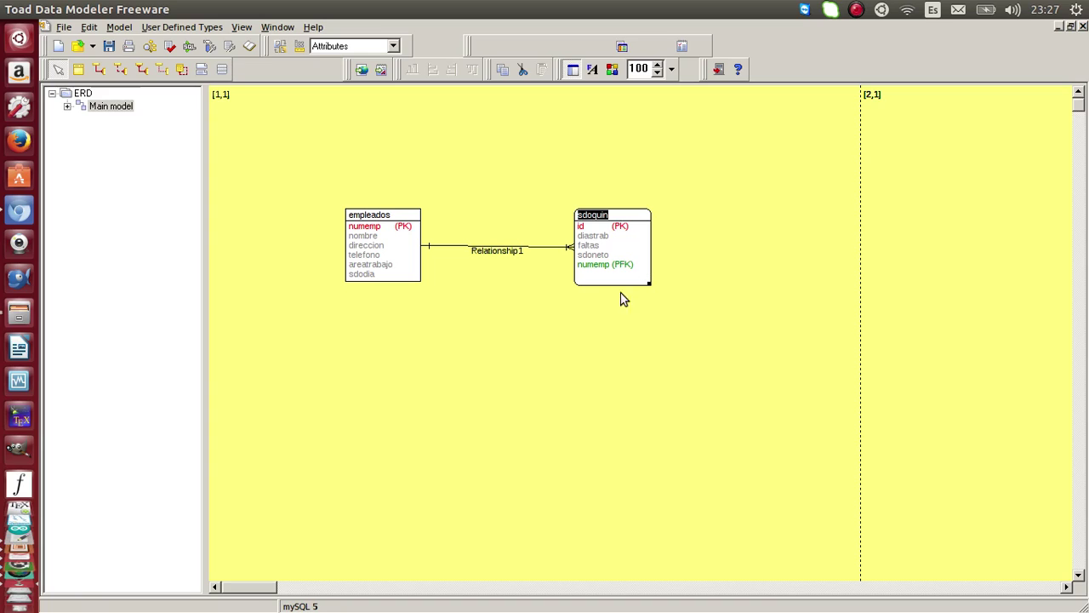
- Save the data model as ejemploER in the Models folder
{"action": "left_click", "coordinate": [109, 46]}
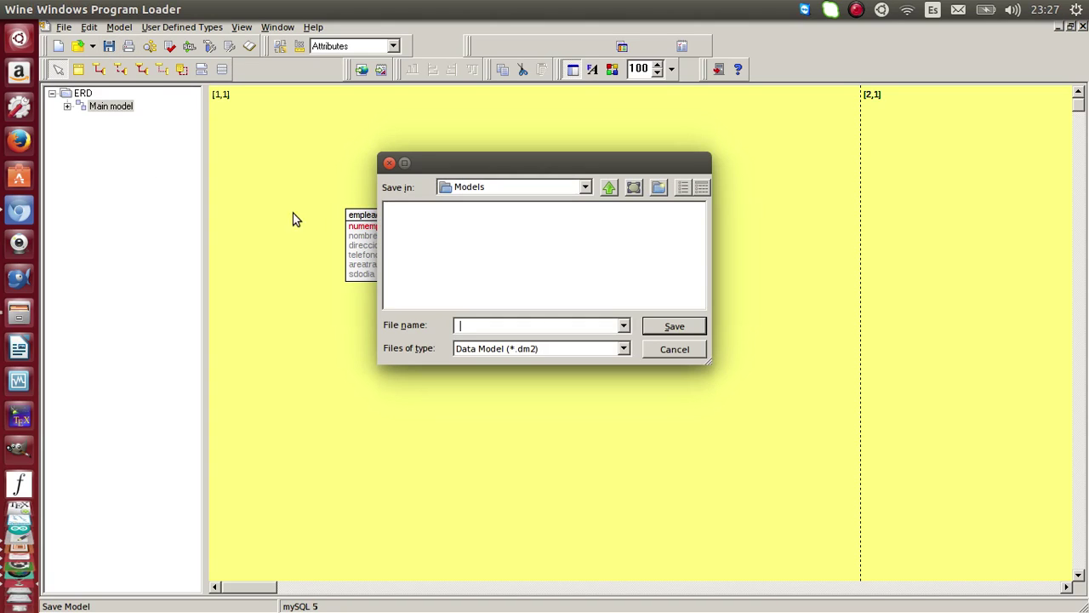
{"action": "type", "text": "ejemploER"}
{"action": "left_click", "coordinate": [584, 187]}
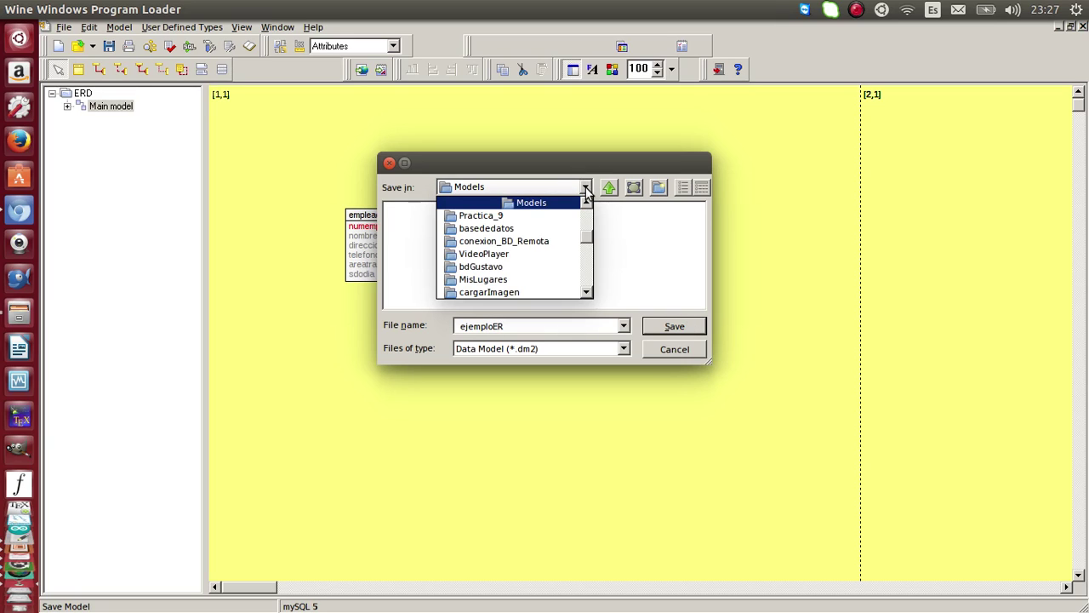
{"action": "scroll", "coordinate": [587, 228], "scroll_direction": "up", "scroll_amount": 3}
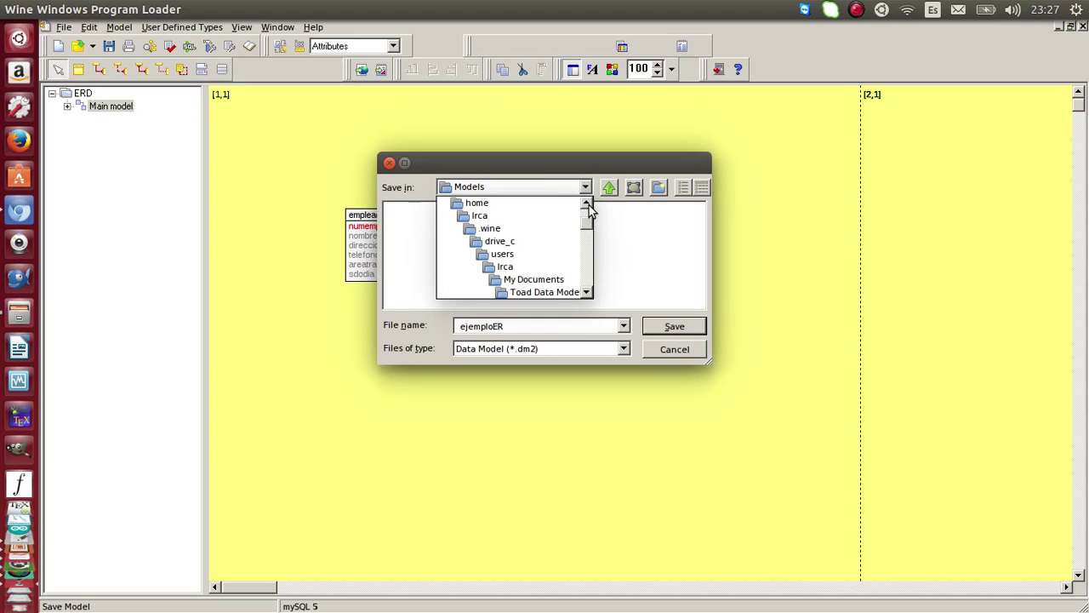
{"action": "left_click", "coordinate": [586, 188]}
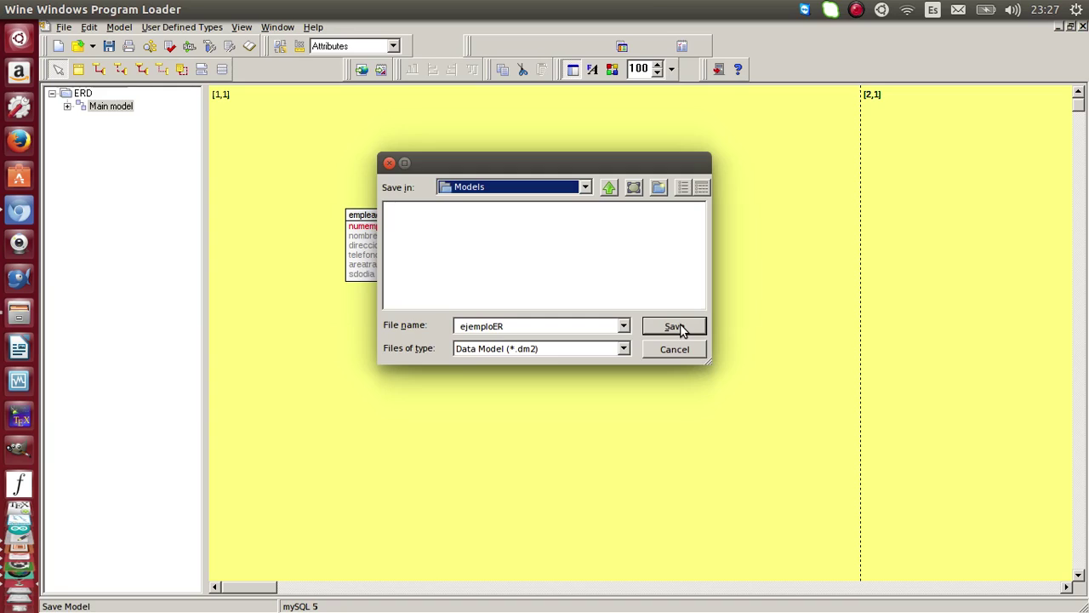
{"action": "left_click", "coordinate": [674, 327]}
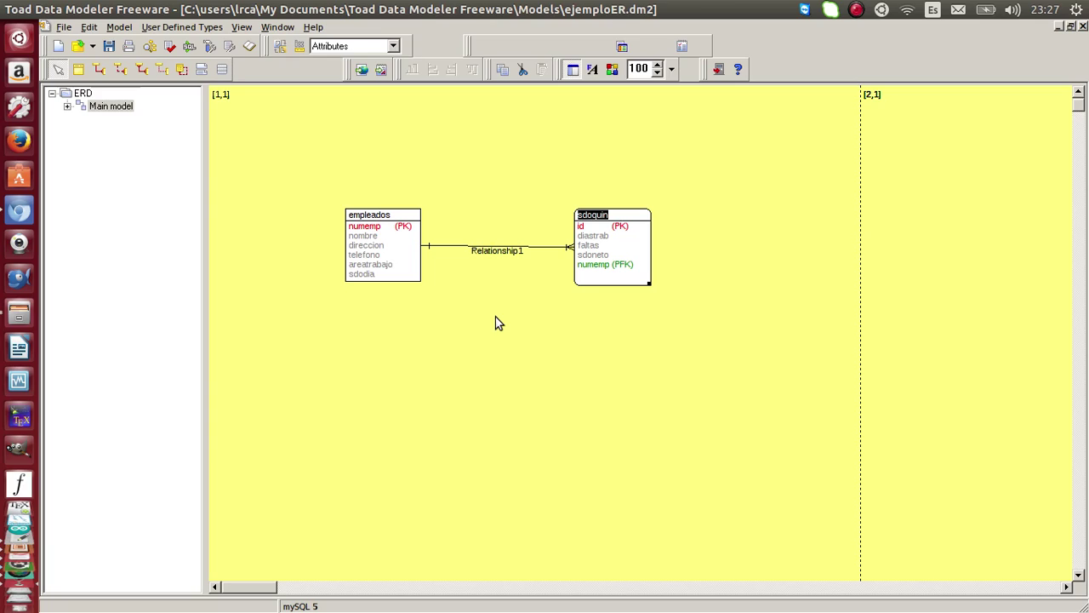
- Generate the SQL script with Tables, Others, Primary Keys, Indexes and Referential Integrity included
{"action": "left_click", "coordinate": [191, 49]}
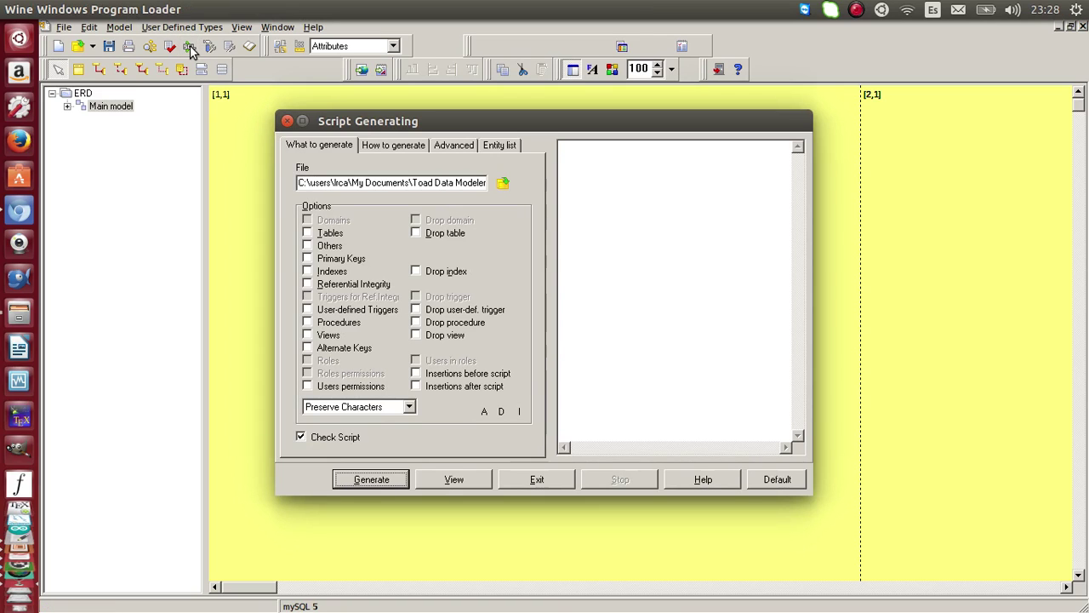
{"action": "left_click", "coordinate": [308, 232]}
{"action": "left_click", "coordinate": [308, 245]}
{"action": "left_click", "coordinate": [308, 258]}
{"action": "left_click", "coordinate": [308, 271]}
{"action": "left_click", "coordinate": [308, 285]}
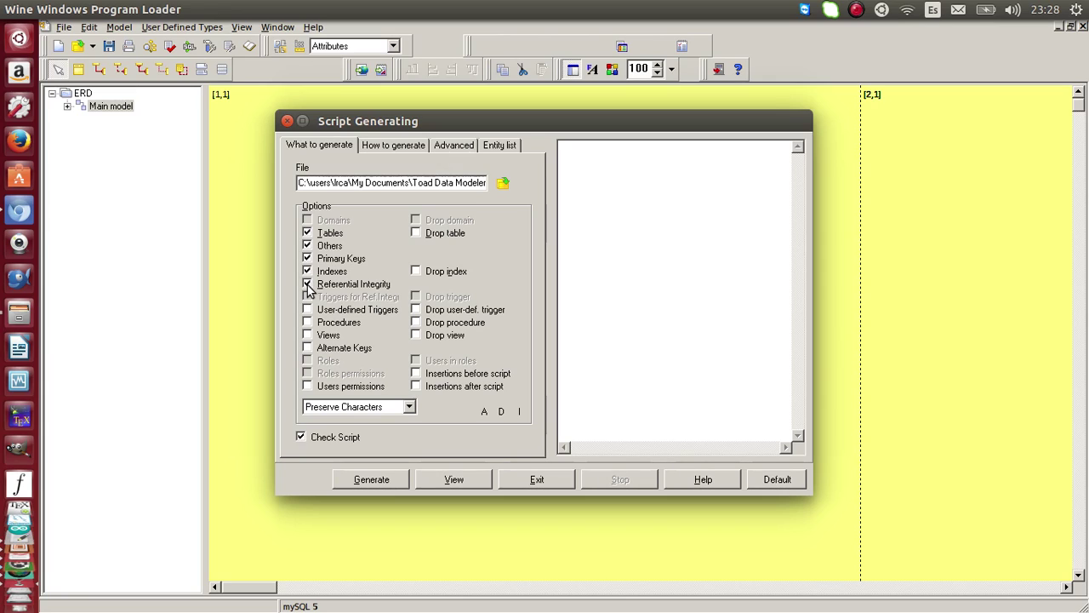
{"action": "left_click", "coordinate": [391, 479]}
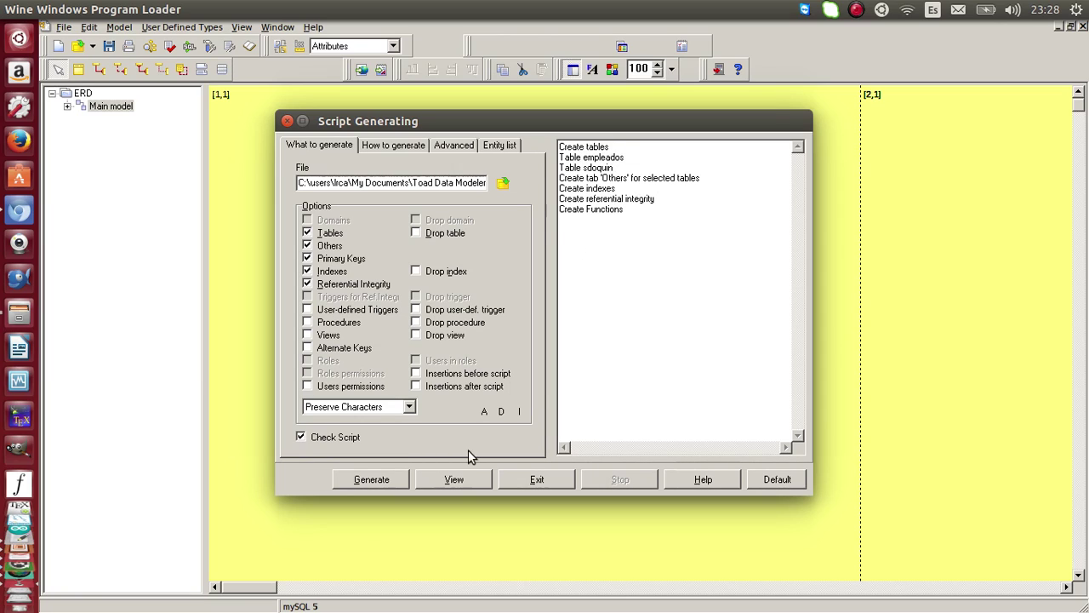
- View the generated SQL script in a maximized window, examine its create and alter table statements, and close it
{"action": "left_click", "coordinate": [456, 479]}
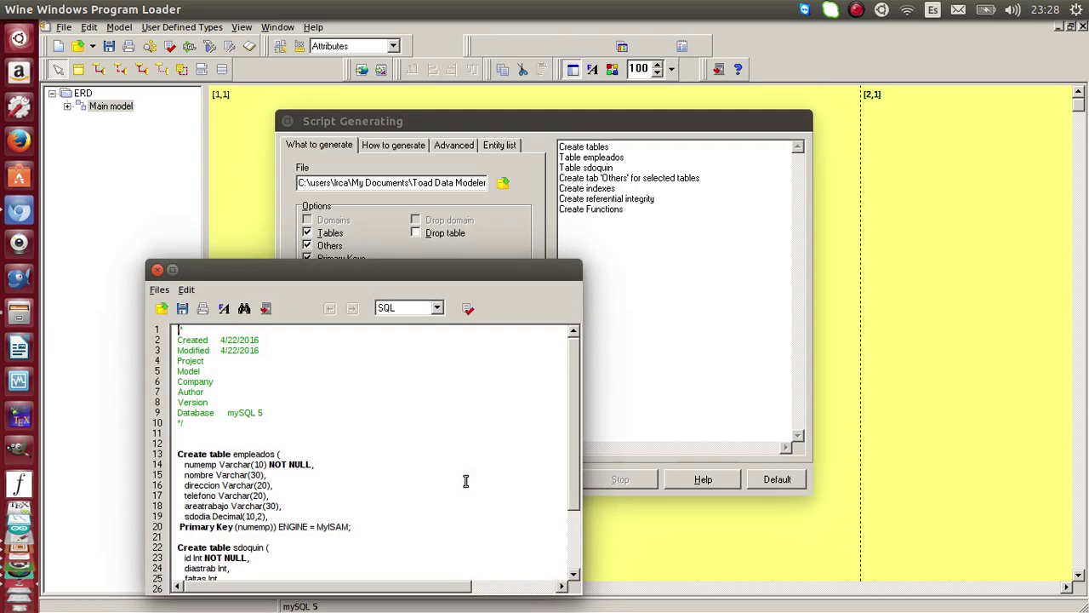
{"action": "double_click", "coordinate": [460, 272]}
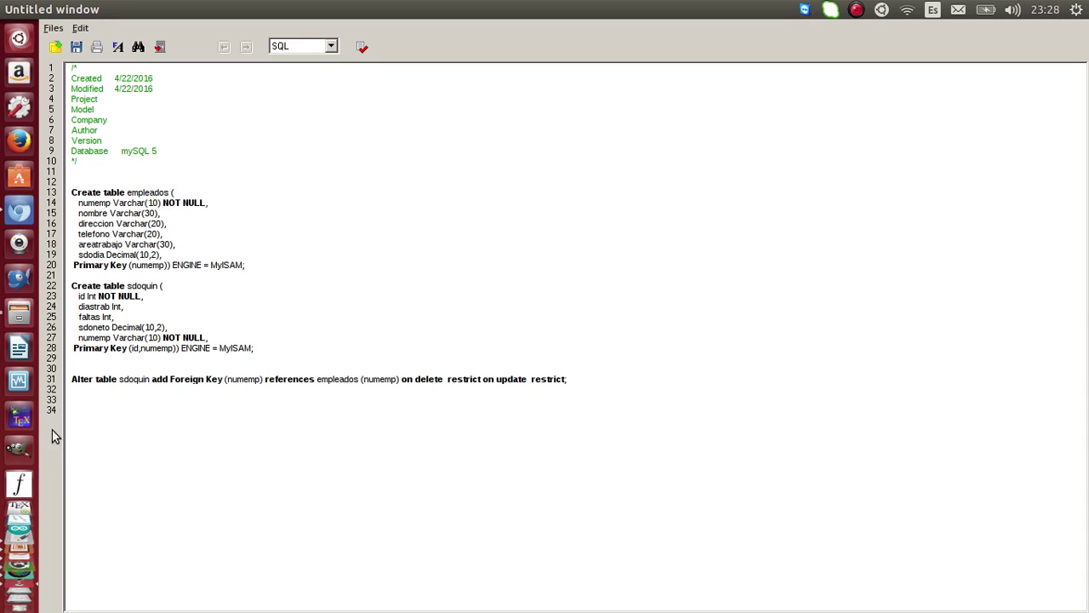
{"action": "double_click", "coordinate": [74, 382]}
{"action": "left_click", "coordinate": [529, 382]}
{"action": "left_click", "coordinate": [395, 247]}
{"action": "mouse_move", "coordinate": [12, 10]}
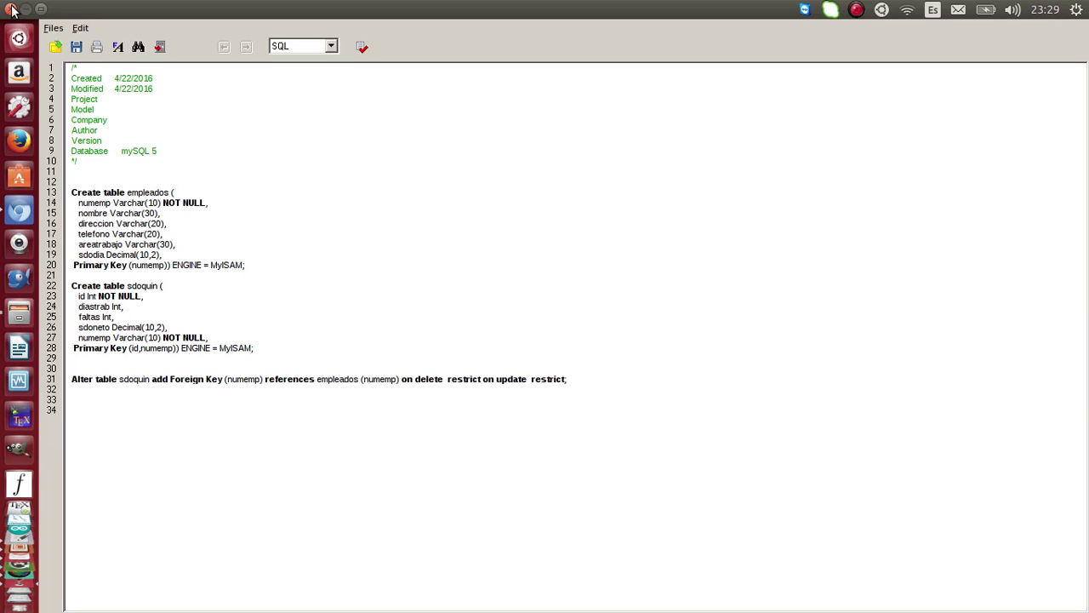
{"action": "left_click", "coordinate": [12, 10]}
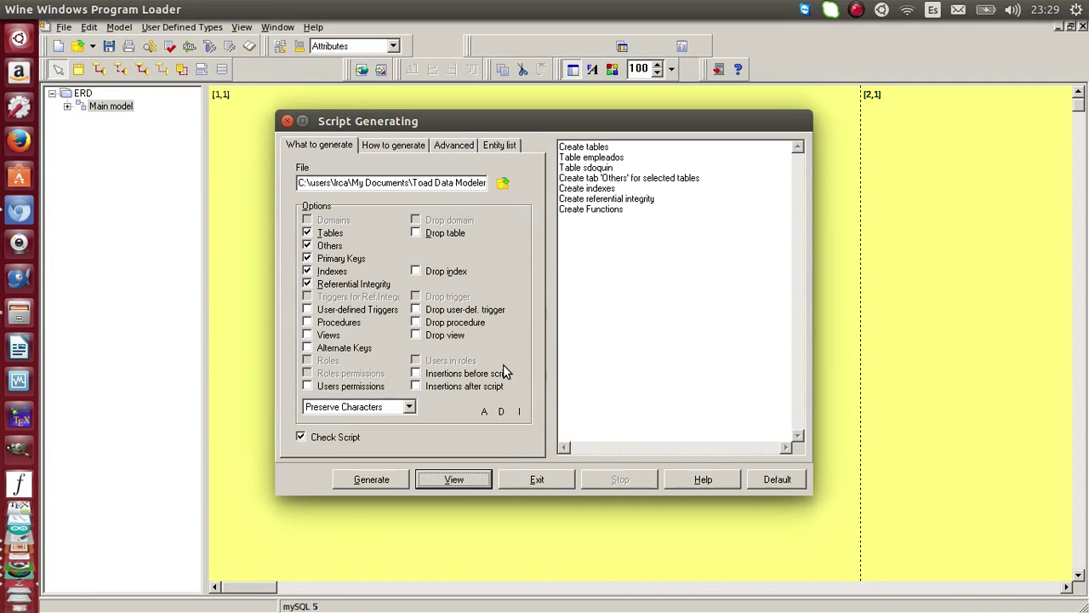
- Reopen the generated script, check its option for saving as a text file without saving, and exit script generation
{"action": "left_click", "coordinate": [453, 479]}
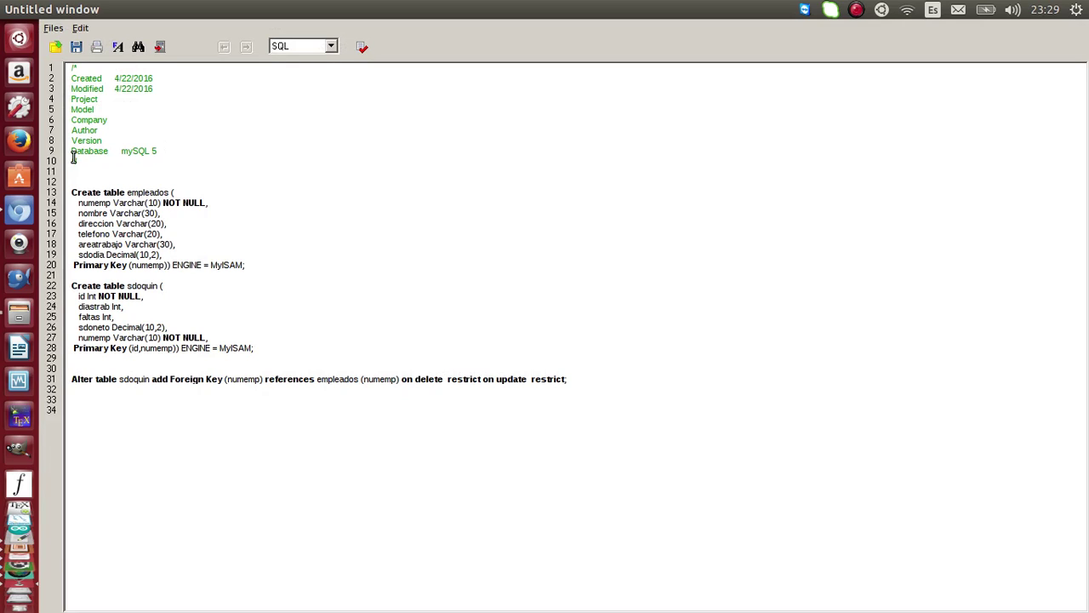
{"action": "left_click", "coordinate": [10, 9]}
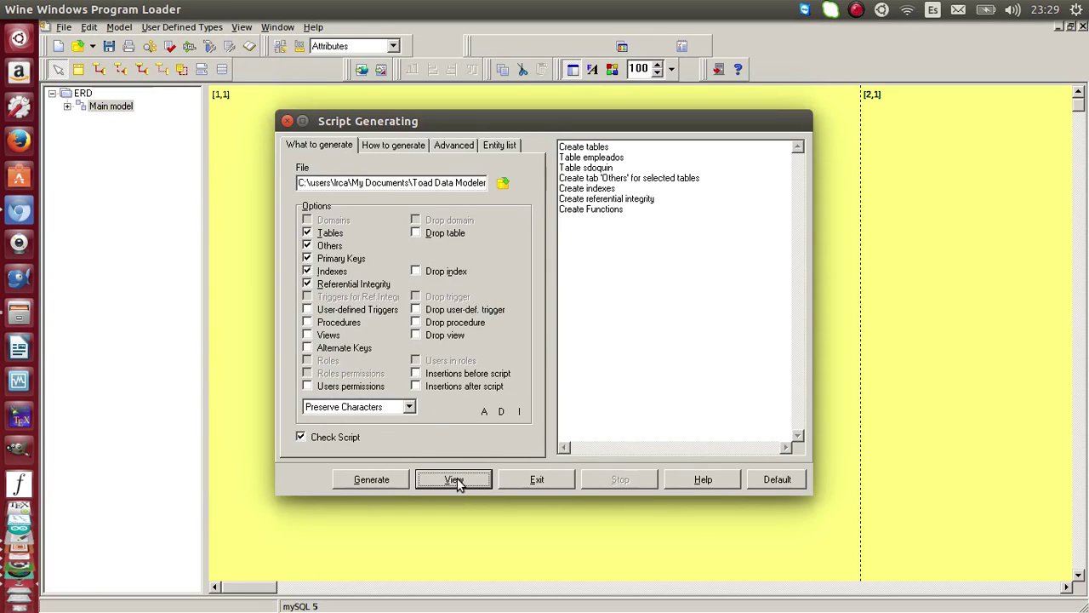
{"action": "left_click", "coordinate": [454, 481]}
{"action": "left_click", "coordinate": [55, 28]}
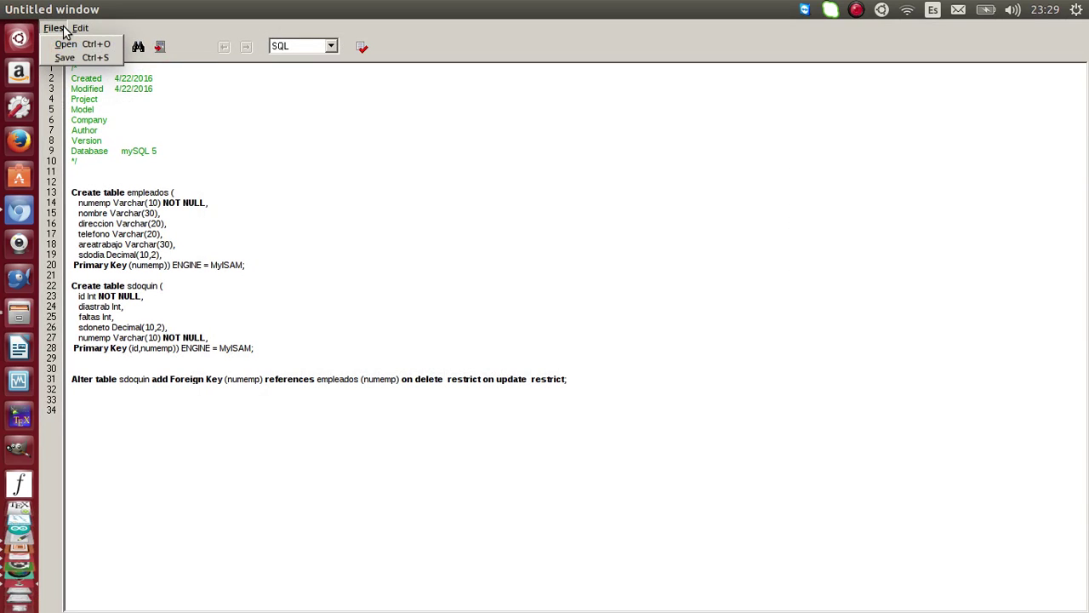
{"action": "left_click", "coordinate": [73, 57]}
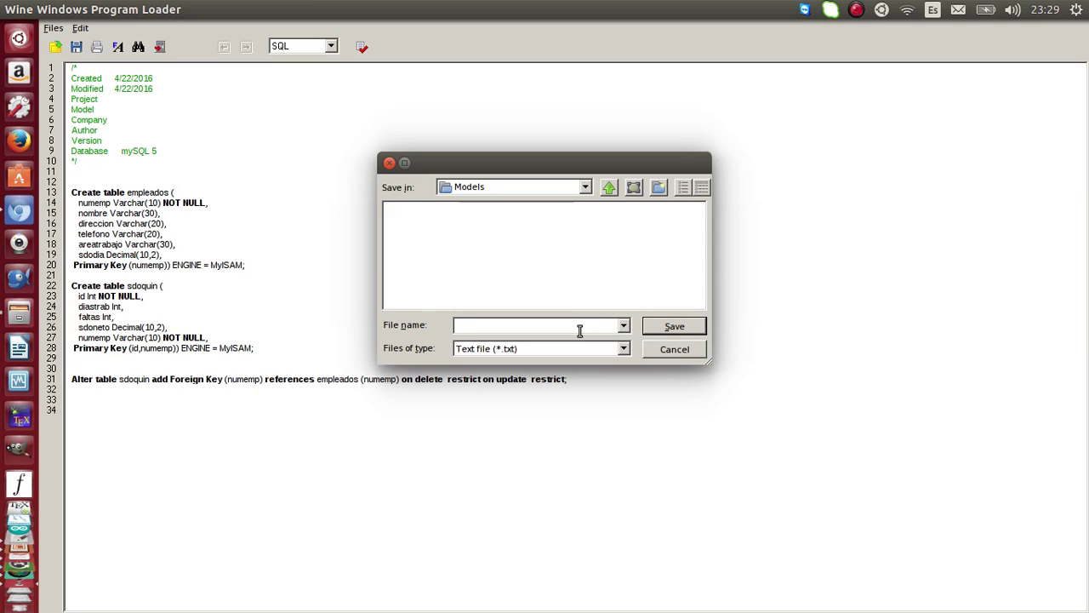
{"action": "left_click", "coordinate": [669, 349]}
{"action": "key", "text": "alt+F4"}
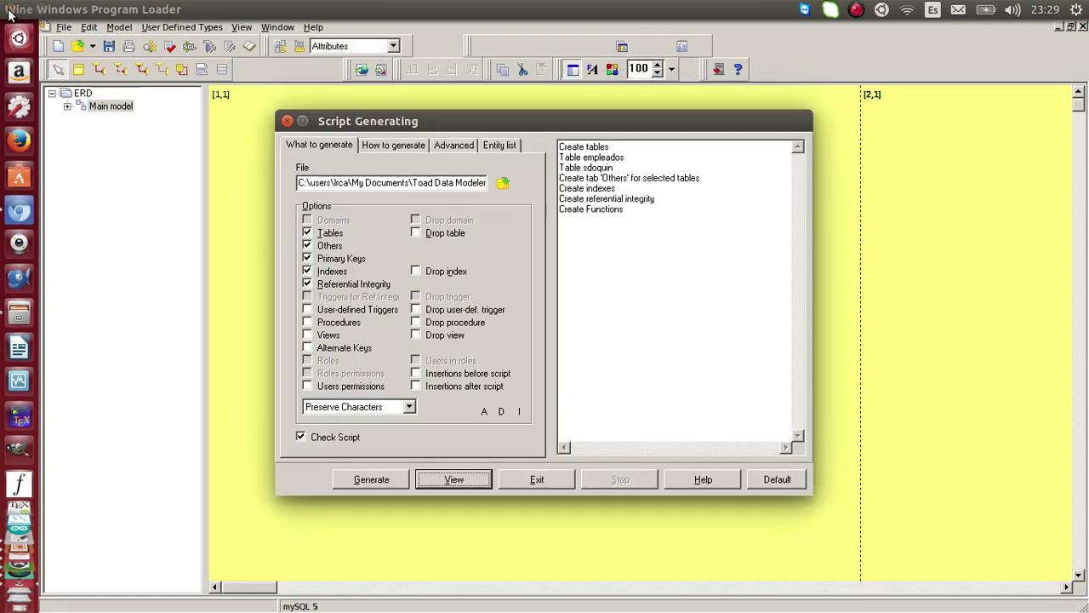
{"action": "left_click", "coordinate": [537, 479]}
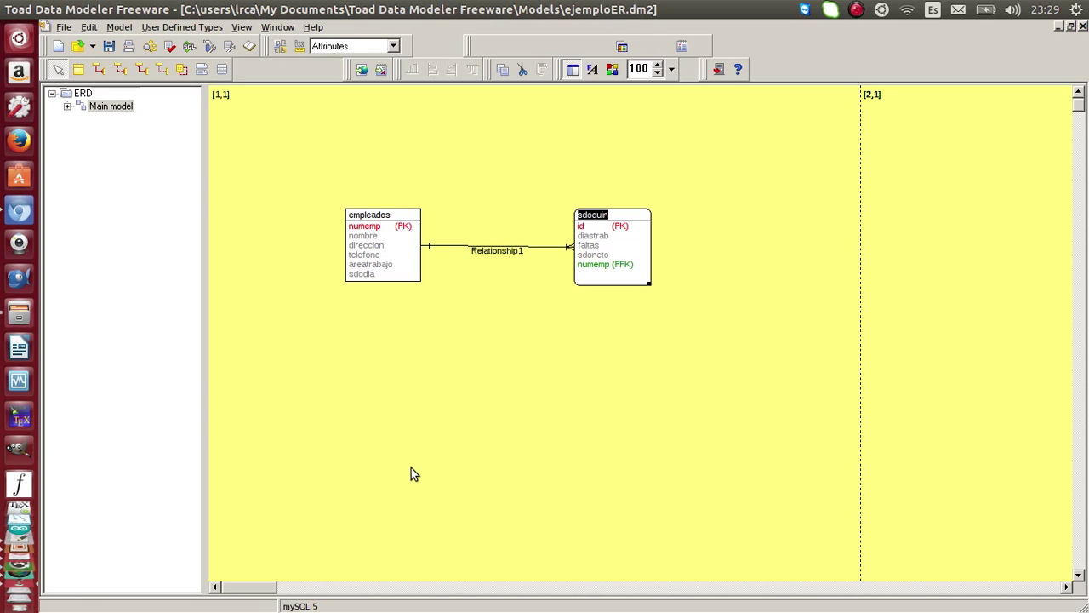
{"action": "left_click", "coordinate": [64, 28]}
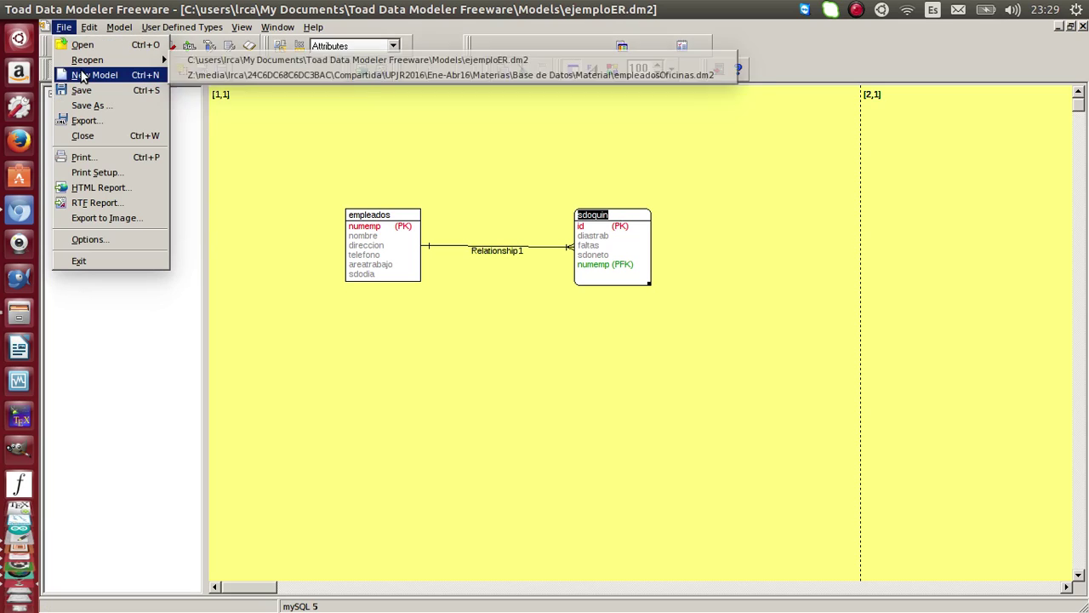
{"action": "left_click", "coordinate": [95, 107]}
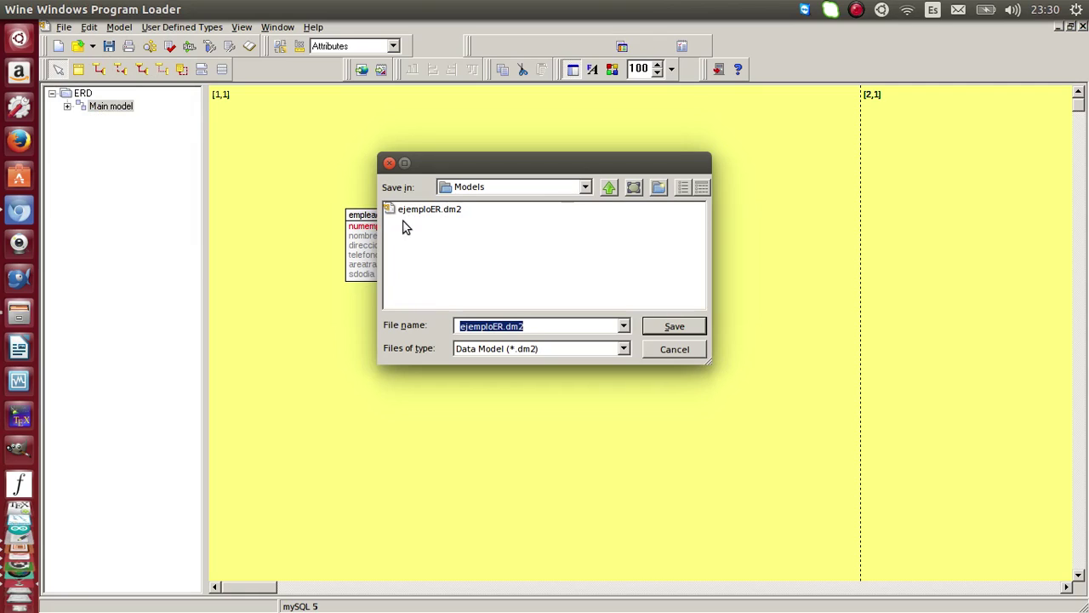
{"action": "left_click", "coordinate": [686, 351]}
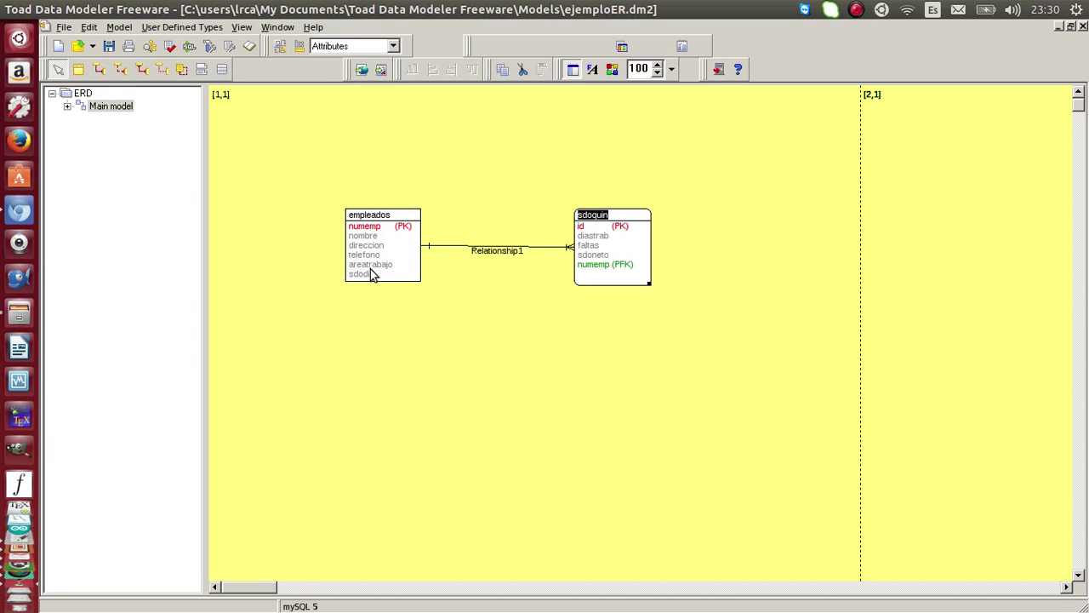
- Review the attribute datatypes of the empleados entity and the diagram's available display levels, leaving both as they are
{"action": "double_click", "coordinate": [374, 246]}
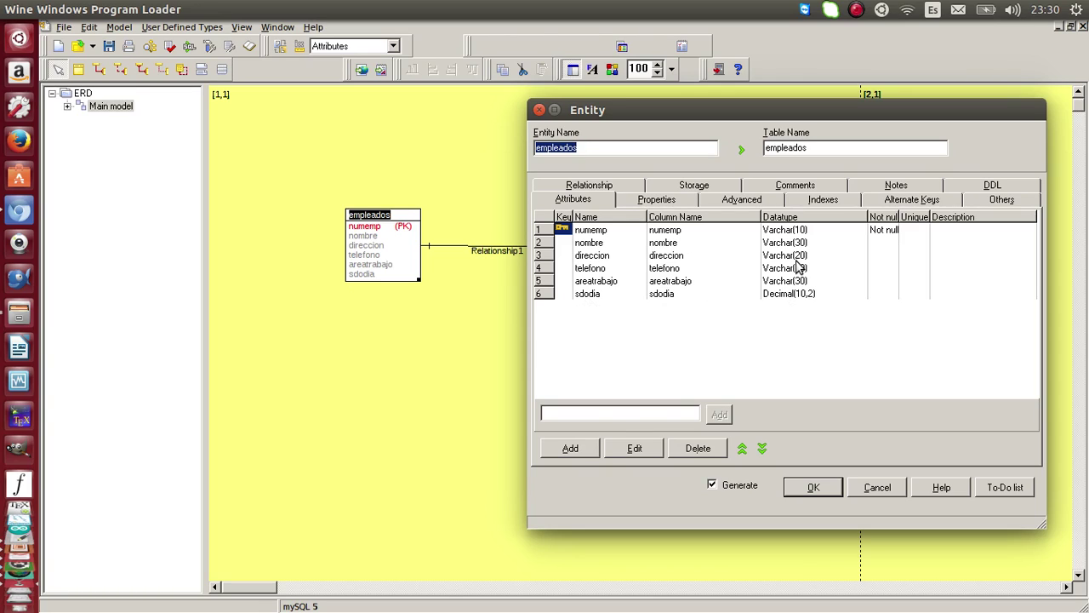
{"action": "left_click", "coordinate": [875, 491]}
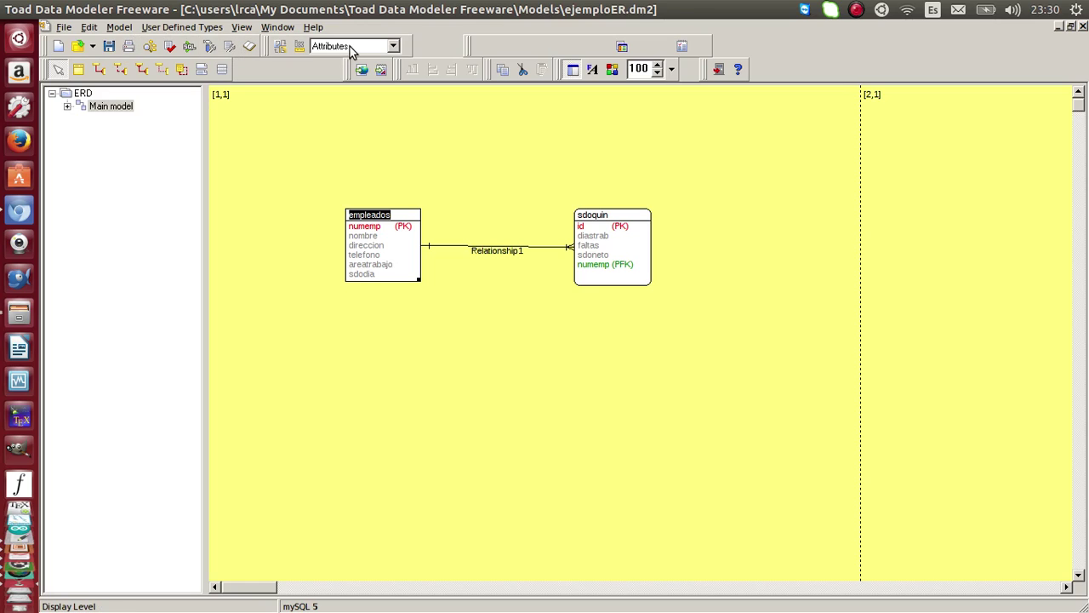
{"action": "left_click", "coordinate": [394, 47]}
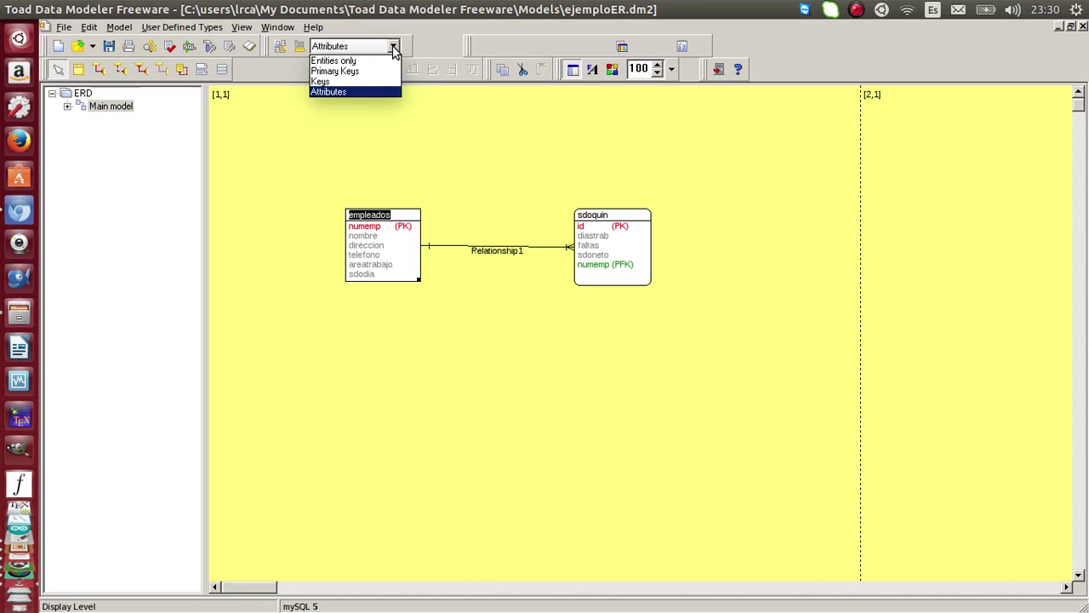
{"action": "left_click", "coordinate": [320, 141]}
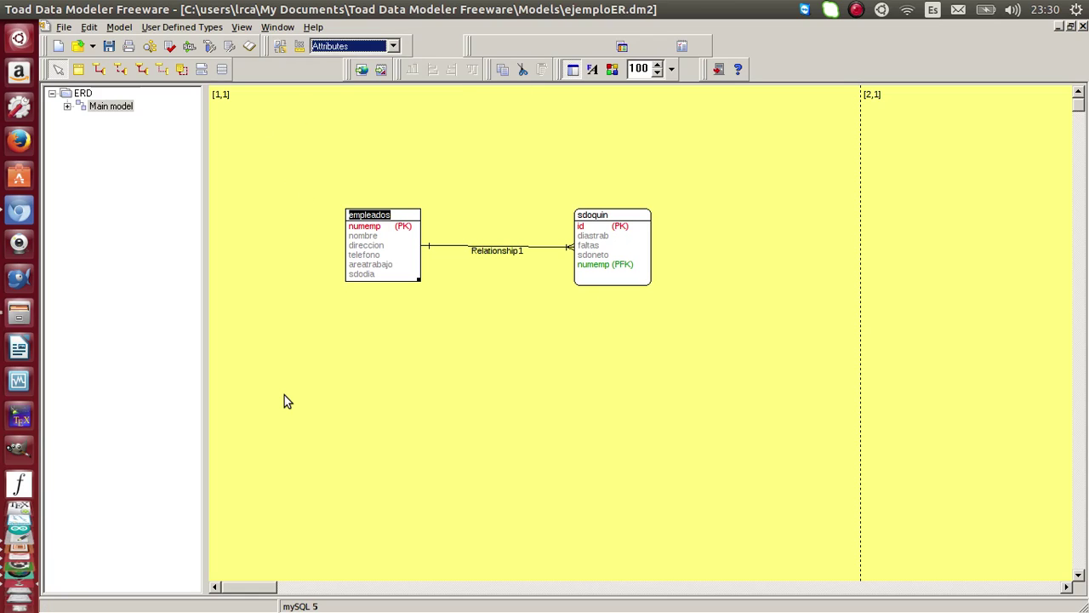
{"action": "left_click", "coordinate": [856, 10]}
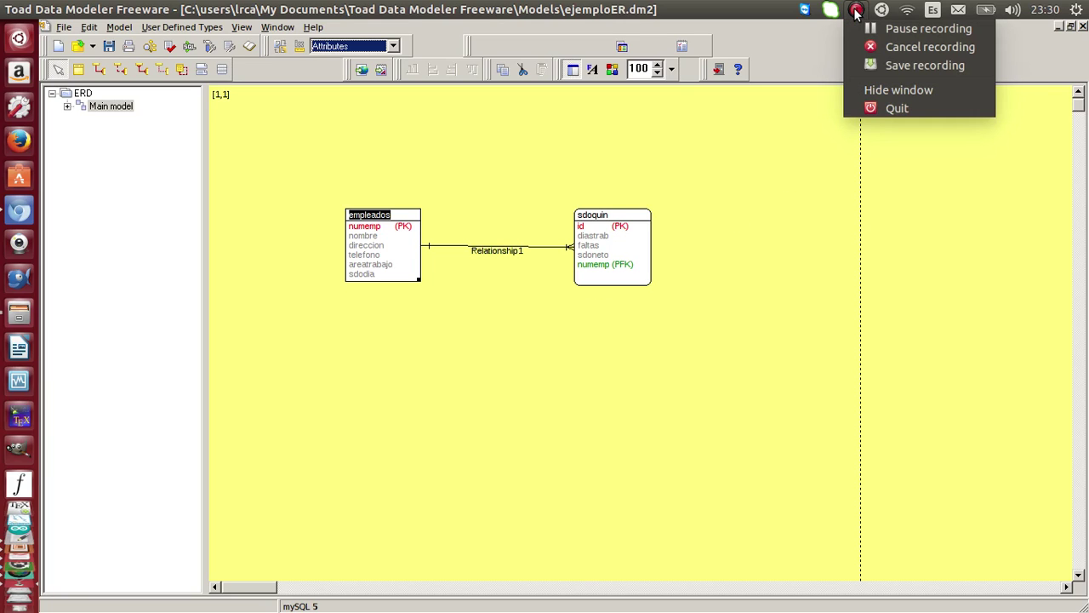